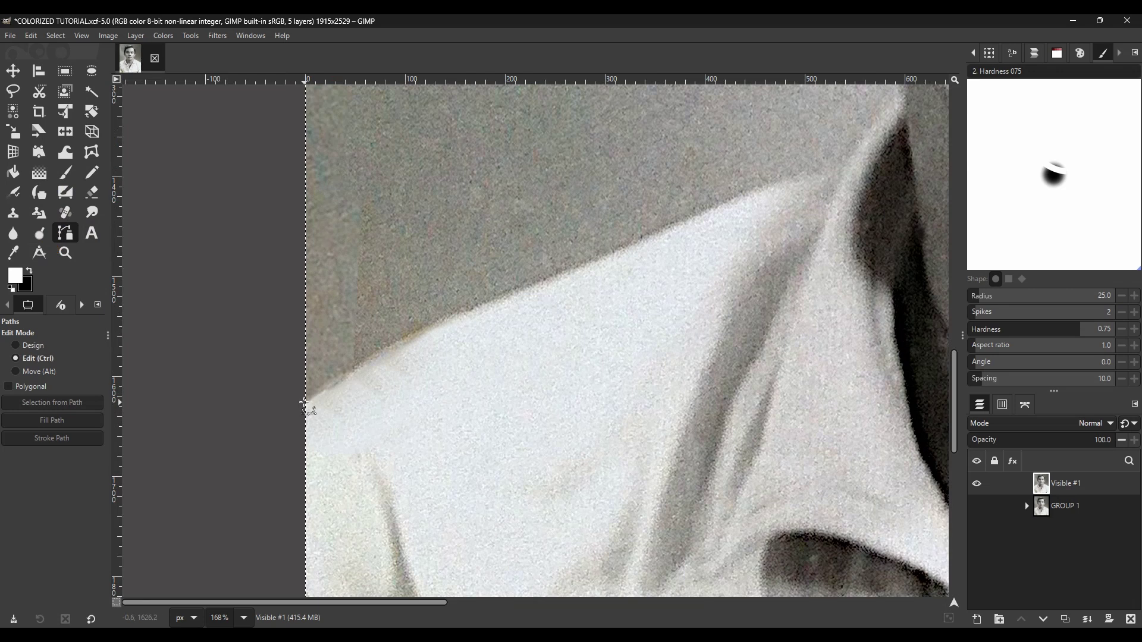
Start a path at the photo's left edge and trace the left shoulder, collar and neck up towards the earlobe.
click(305, 400)
click(442, 321)
click(622, 249)
click(784, 176)
click(857, 146)
scroll(897, 355, up, 5)
click(902, 351)
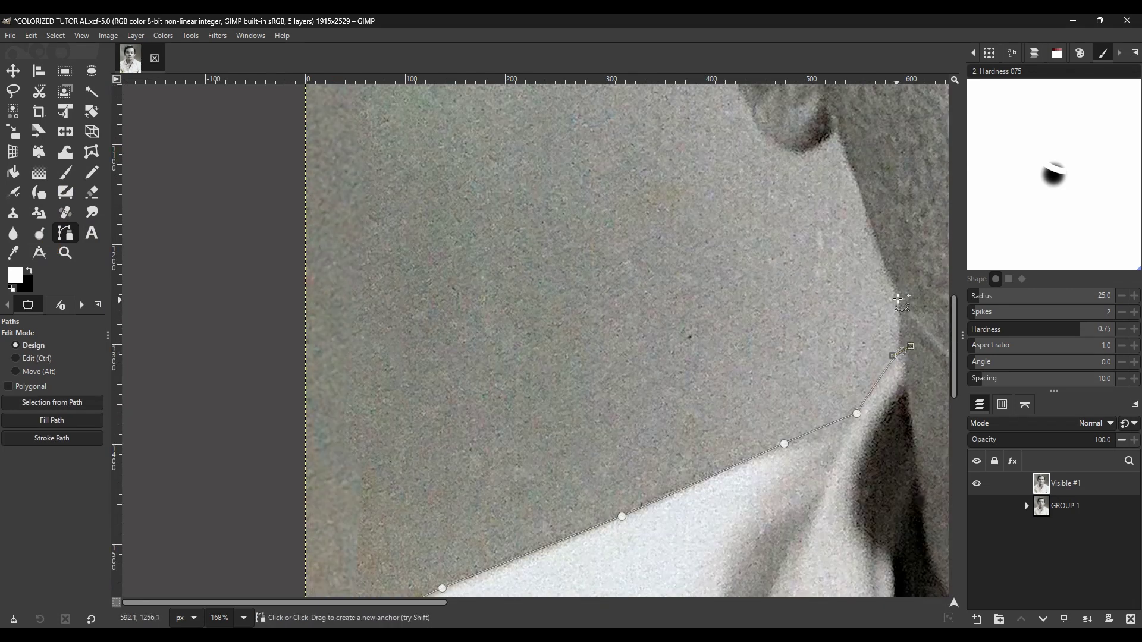
key(ctrl+z)
click(850, 164)
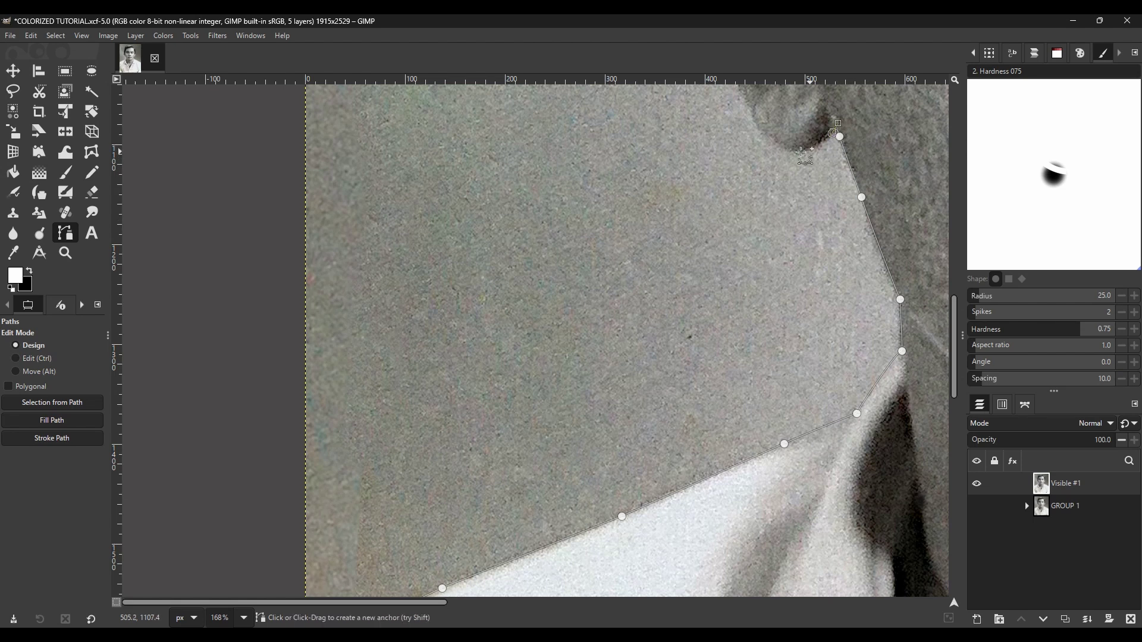
Continue the path with curved anchors around the earlobe and outer edge of the ear on the image's left.
drag(786, 150, 758, 134)
drag(782, 164, 676, 467)
drag(646, 414, 643, 394)
click(629, 377)
drag(588, 305, 583, 290)
mouse_move(598, 174)
mouse_down()
mouse_move(616, 174)
mouse_move(653, 131)
mouse_move(601, 172)
mouse_up()
scroll(560, 240, up, 5)
mouse_move(596, 299)
mouse_down()
mouse_move(607, 245)
mouse_move(597, 298)
mouse_up()
Trace the left side of the hair from above the ear up to the upper-left curve of the head.
drag(630, 169, 573, 349)
click(544, 434)
drag(574, 349, 560, 370)
drag(594, 212, 627, 158)
drag(627, 158, 593, 213)
drag(608, 244, 491, 493)
mouse_move(497, 385)
mouse_down()
mouse_move(519, 384)
mouse_move(496, 385)
mouse_up()
drag(523, 346, 546, 326)
drag(546, 326, 521, 348)
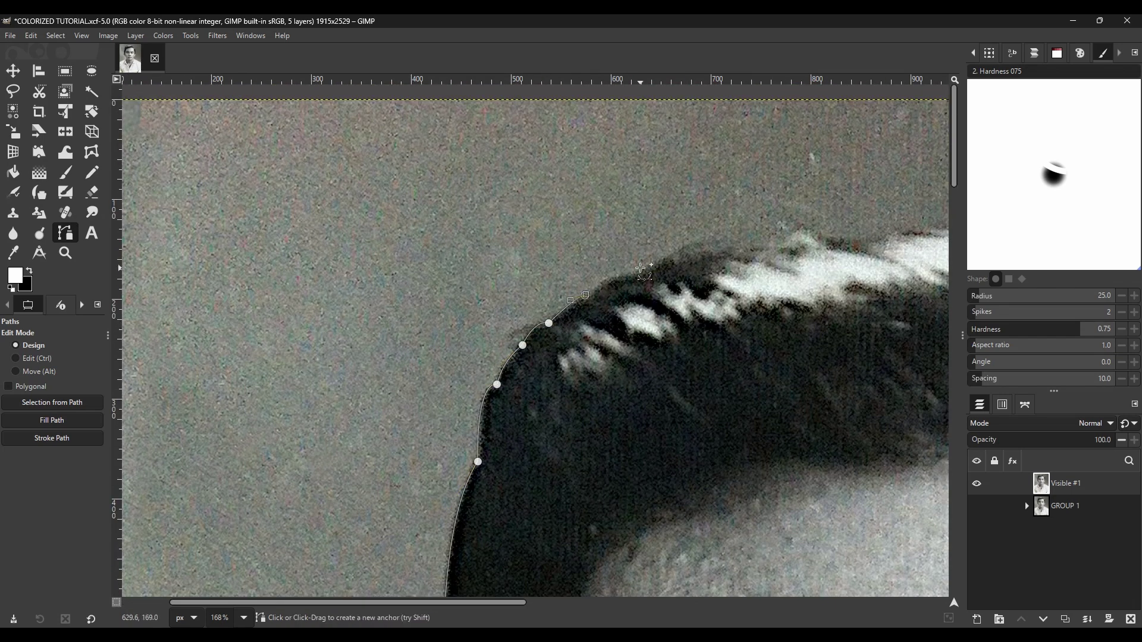
Extend the path along the upper-left hairline to the top of the head with curved segments.
drag(638, 272, 671, 268)
drag(671, 268, 638, 272)
drag(801, 243, 534, 297)
mouse_move(489, 293)
mouse_down()
mouse_move(540, 309)
mouse_move(494, 296)
mouse_up()
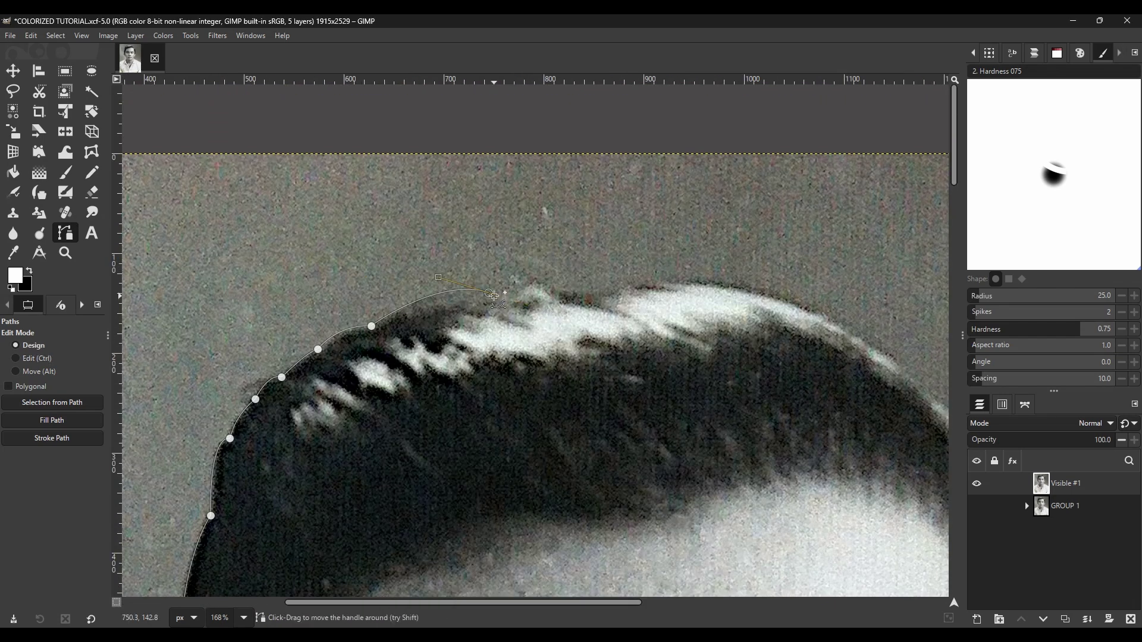
Trace the path over the crown and down the hair's right slope towards the parting.
drag(592, 294, 601, 294)
drag(628, 289, 647, 286)
drag(734, 287, 774, 297)
drag(873, 345, 926, 385)
drag(928, 387, 587, 308)
drag(632, 353, 646, 366)
drag(668, 390, 673, 400)
drag(683, 420, 691, 434)
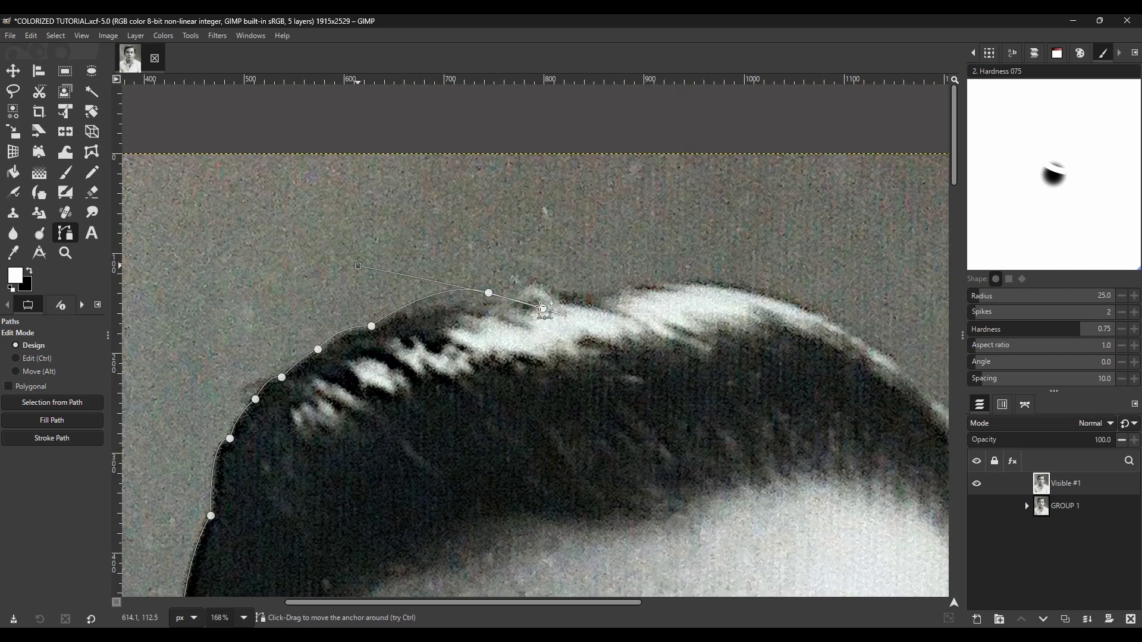
Readjust the anchor at the top of the hair and place closely spaced anchors across the tuft and crown.
drag(489, 293, 545, 314)
drag(544, 314, 489, 292)
click(522, 288)
click(566, 292)
click(591, 293)
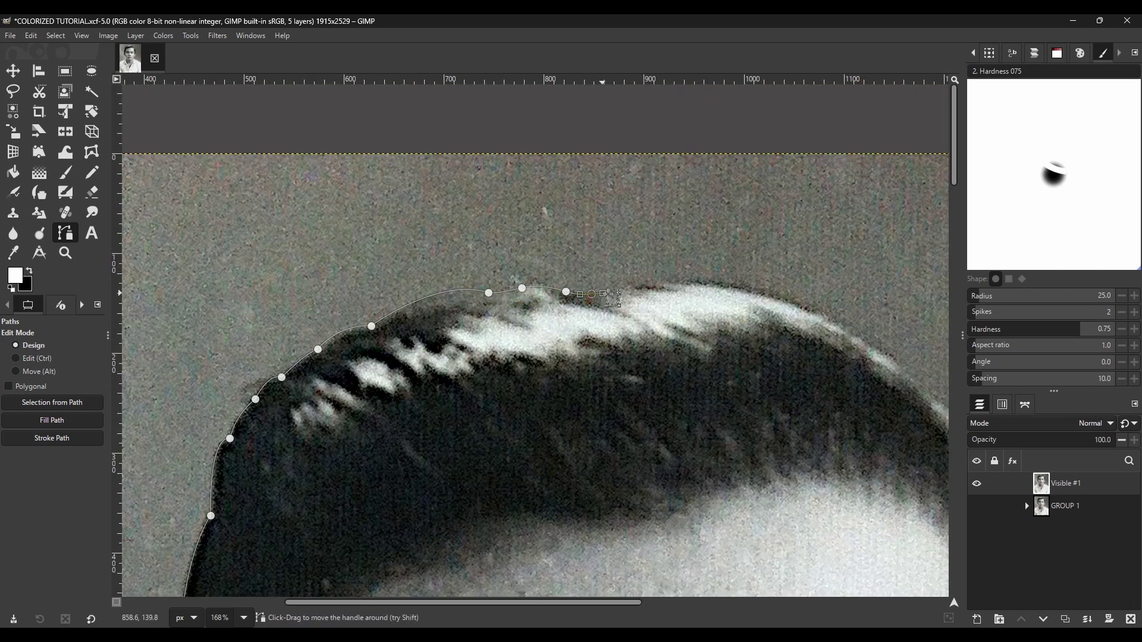
click(628, 289)
drag(734, 287, 772, 297)
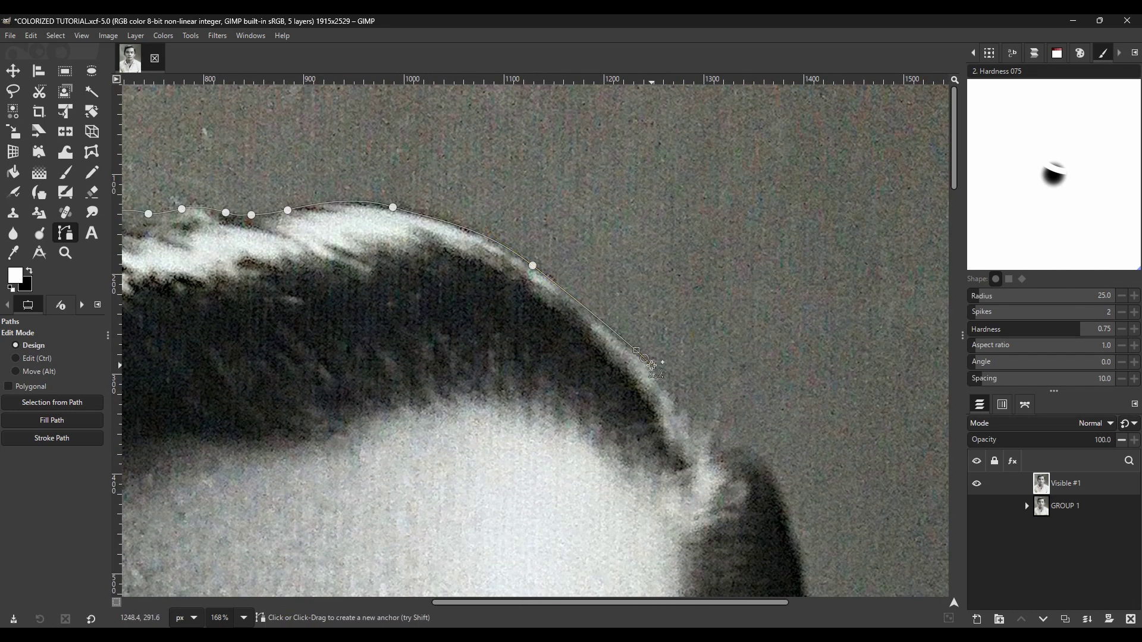
Trace the hair outline from the parting notch around the right side of the head and down its edge.
drag(699, 446, 710, 455)
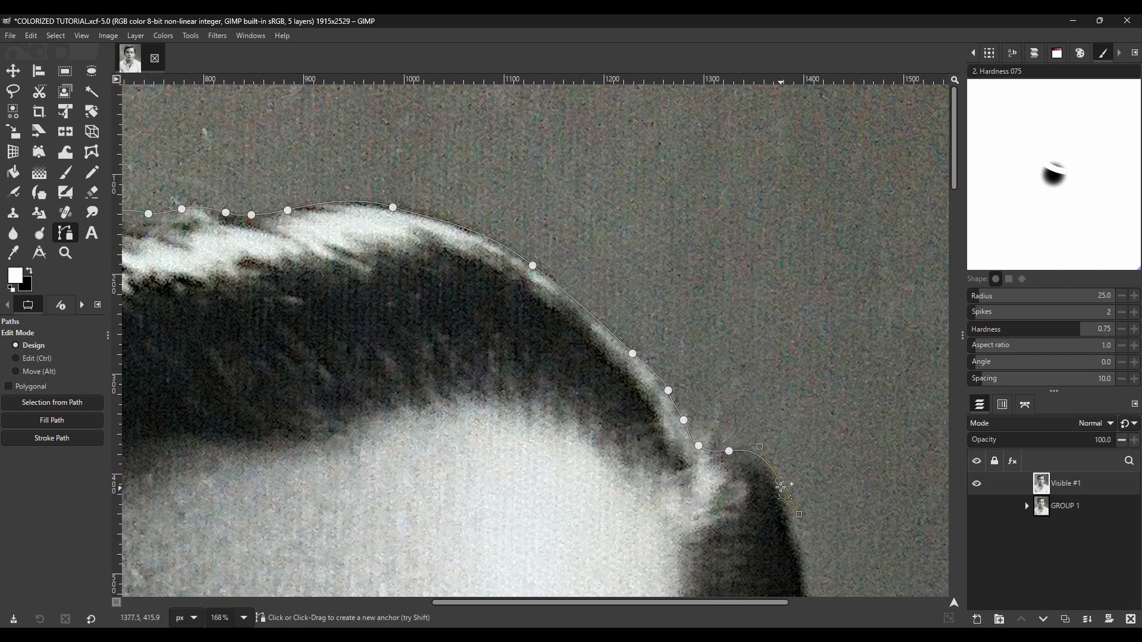
drag(779, 481, 775, 479)
drag(806, 507, 649, 305)
drag(647, 370, 657, 436)
drag(667, 502, 666, 523)
drag(666, 523, 664, 549)
Extend the path down the right sideburn to the top of the ear and undo the last two anchors.
drag(672, 580, 647, 388)
drag(631, 435, 656, 529)
click(647, 477)
click(647, 508)
key(ctrl+z)
key(ctrl+z)
Trace the outer edge of the right ear down towards the lobe, adjusting the curve handles to fit.
drag(682, 532, 632, 286)
drag(614, 339, 612, 369)
drag(579, 435, 548, 480)
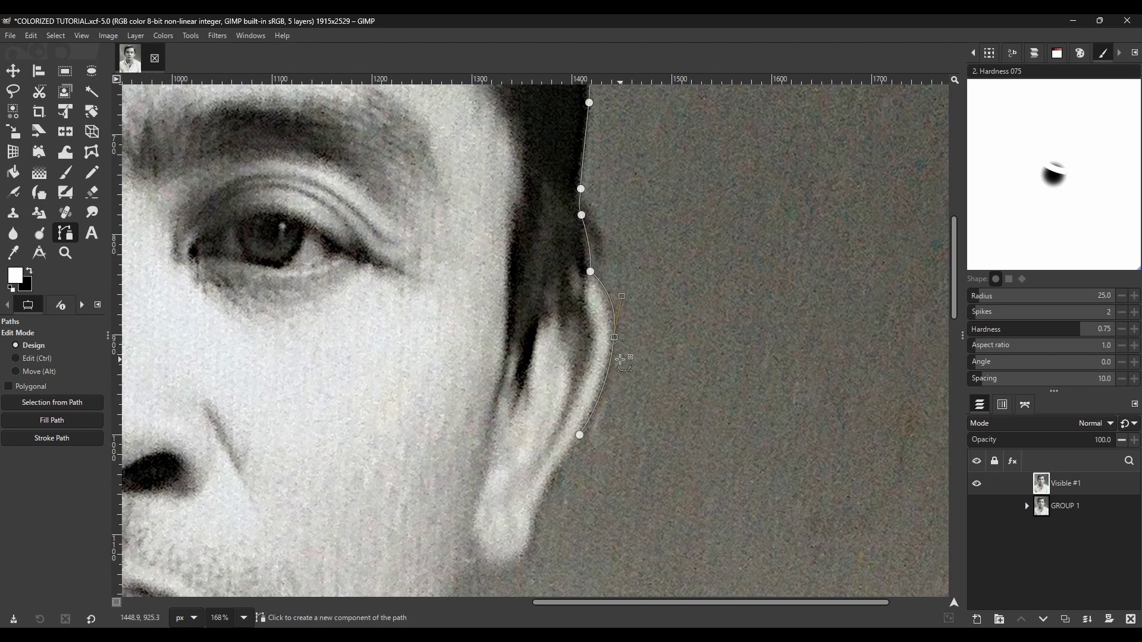
drag(622, 361, 608, 393)
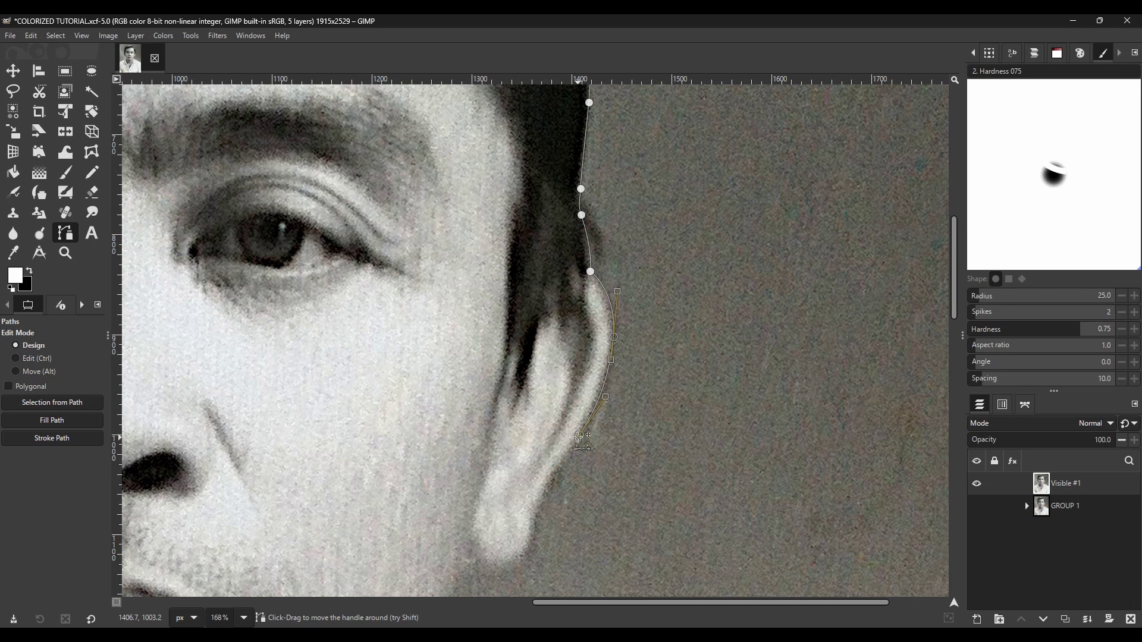
drag(534, 514, 535, 526)
Curve the path around the right earlobe to the jaw and collapse the outgoing handle at the jaw anchor.
drag(481, 567, 429, 382)
drag(503, 416, 497, 414)
drag(423, 379, 424, 378)
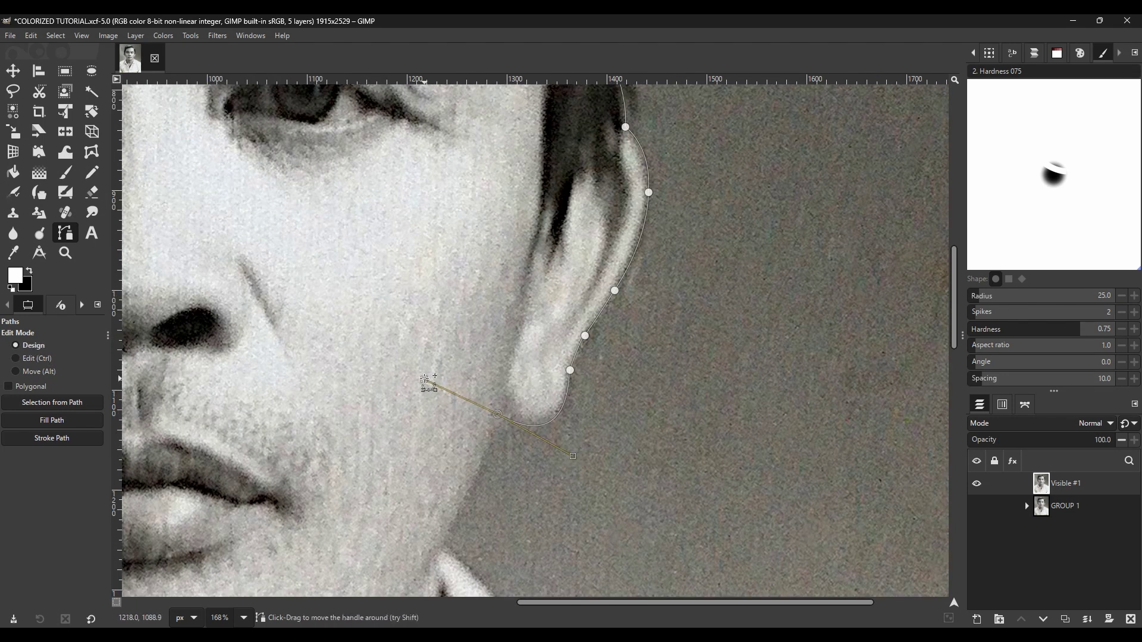
drag(497, 414, 502, 410)
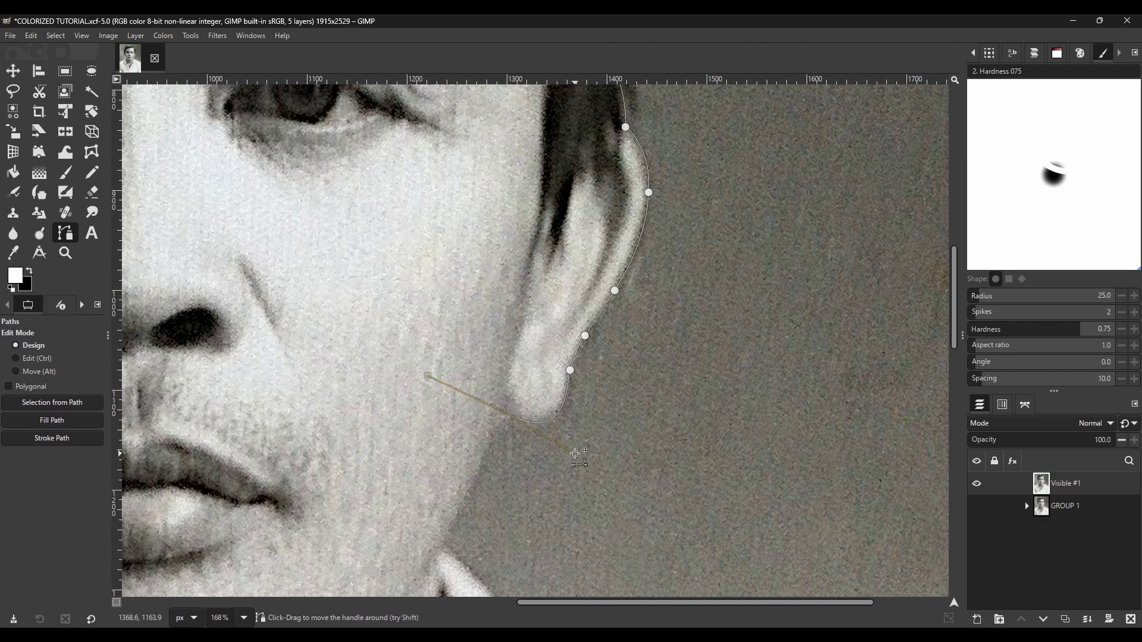
ctrl+click(502, 411)
Trace the jaw down to the shirt collar and along the collar edge to the start of the right shoulder.
drag(444, 544, 424, 563)
drag(491, 534, 444, 348)
ctrl+click(396, 358)
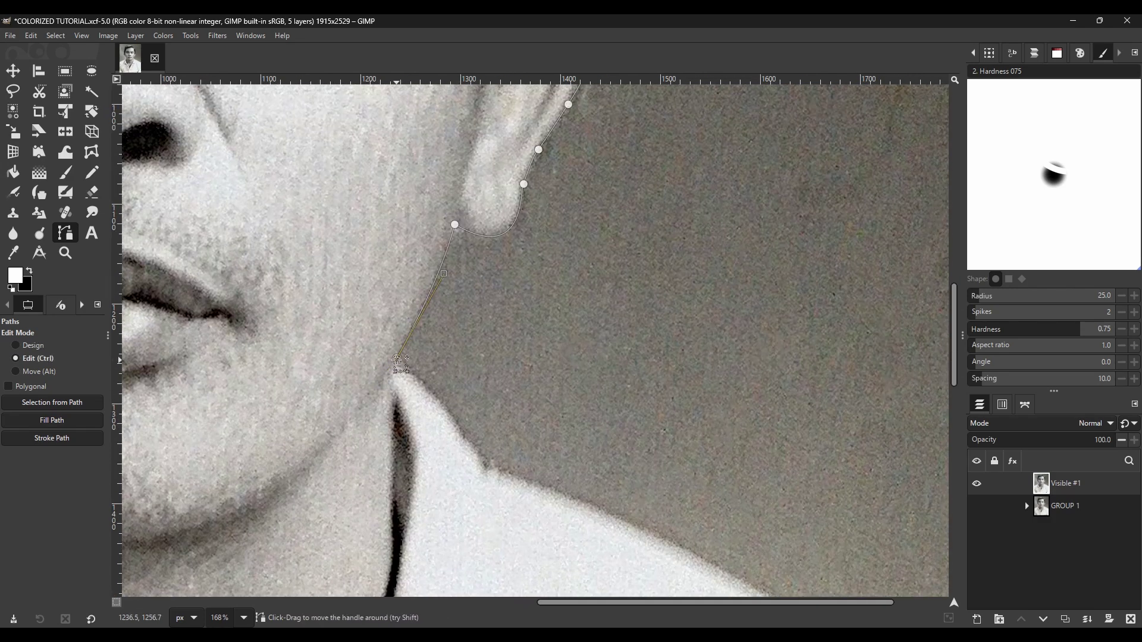
drag(465, 437, 475, 466)
ctrl+click(464, 437)
click(490, 466)
Trace the right shoulder from the collar out to the photo's right edge.
drag(677, 545, 447, 335)
drag(678, 461, 686, 467)
click(839, 554)
Route the path outside the canvas around the top-right and top-left corners and close it at the starting anchor.
drag(881, 228, 895, 607)
drag(880, 125, 833, 589)
click(809, 176)
drag(533, 173, 922, 134)
click(224, 130)
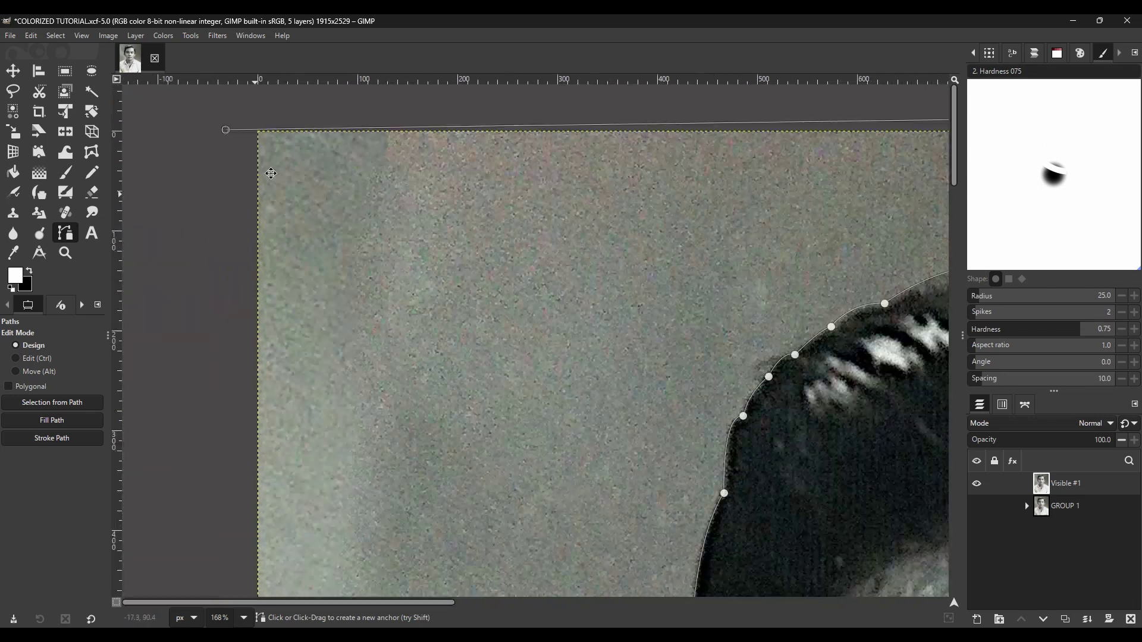
drag(357, 571, 418, 179)
ctrl+click(455, 409)
Convert the closed path to a selection and delete the background from the Visible #1 layer.
key(Return)
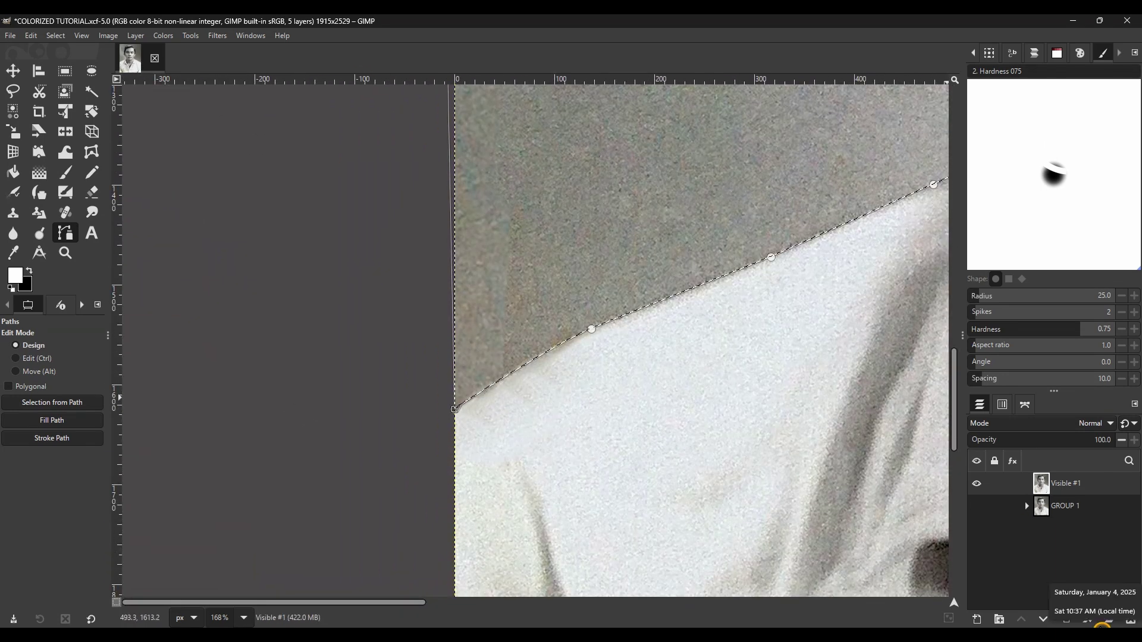
key(Delete)
scroll(367, 293, up, 20)
click(13, 70)
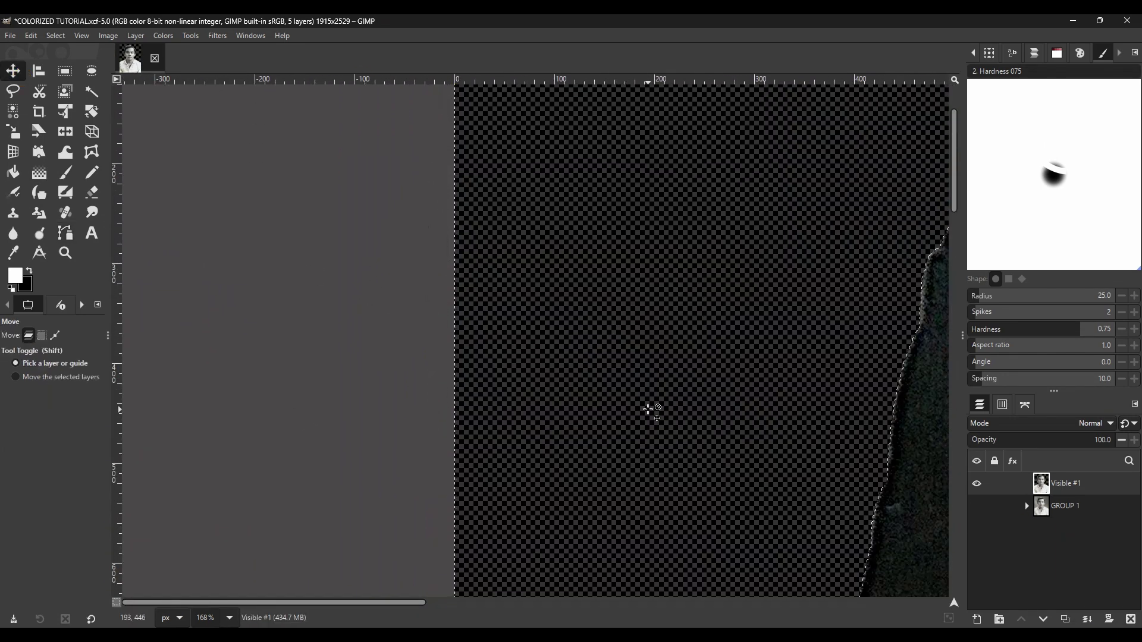
drag(618, 285, 155, 324)
key(c)
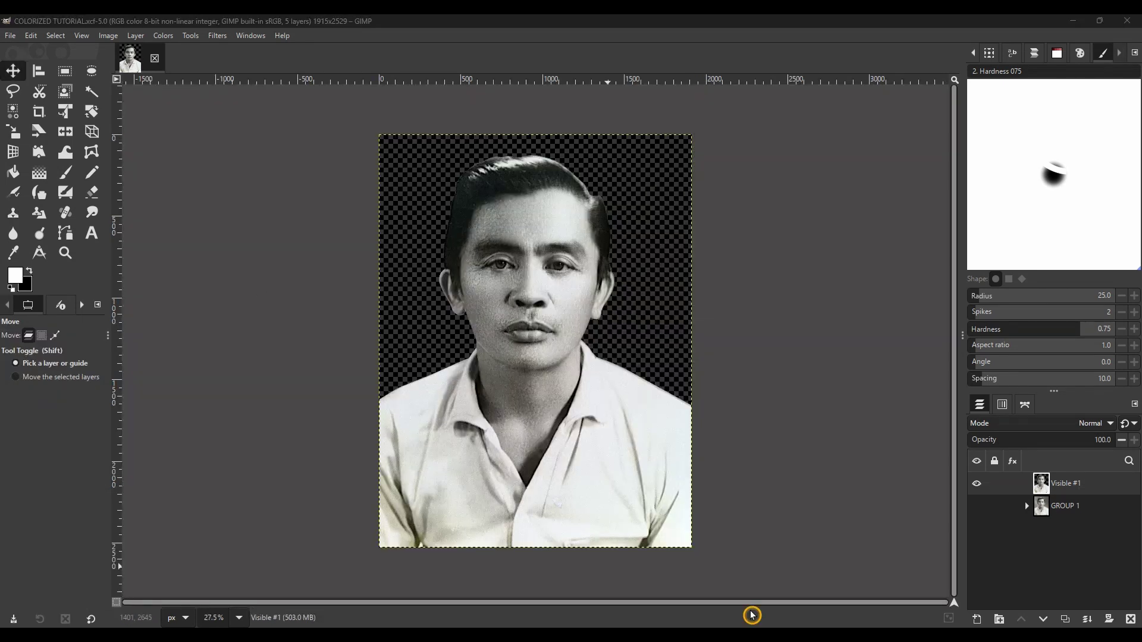
Create a new transparent 1915 x 2529 px layer between Visible #1 and GROUP 1.
click(1098, 509)
click(972, 620)
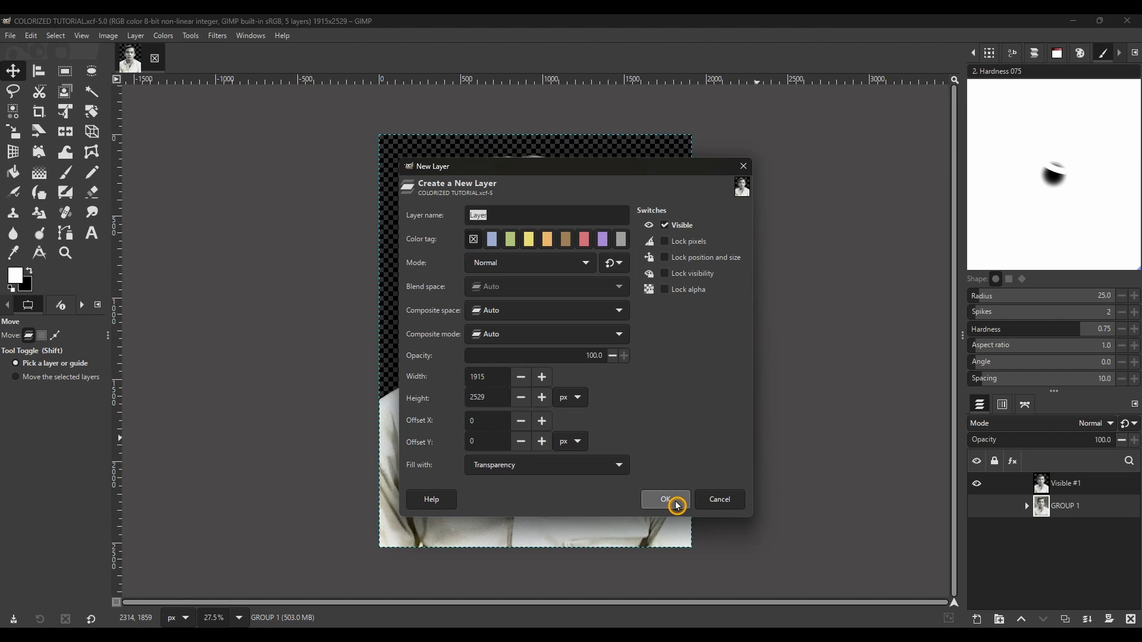
click(669, 500)
drag(1094, 531, 1090, 499)
Lock the GROUP 1 layer group, leaving the new layer unlocked.
click(1026, 529)
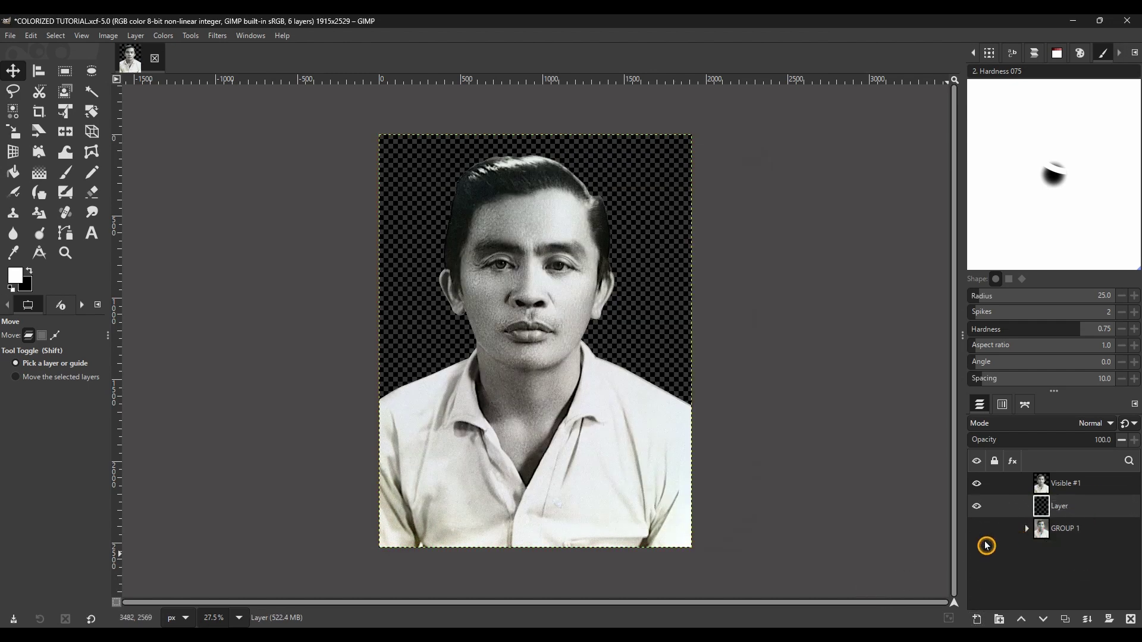
click(994, 506)
click(996, 509)
click(999, 531)
click(990, 504)
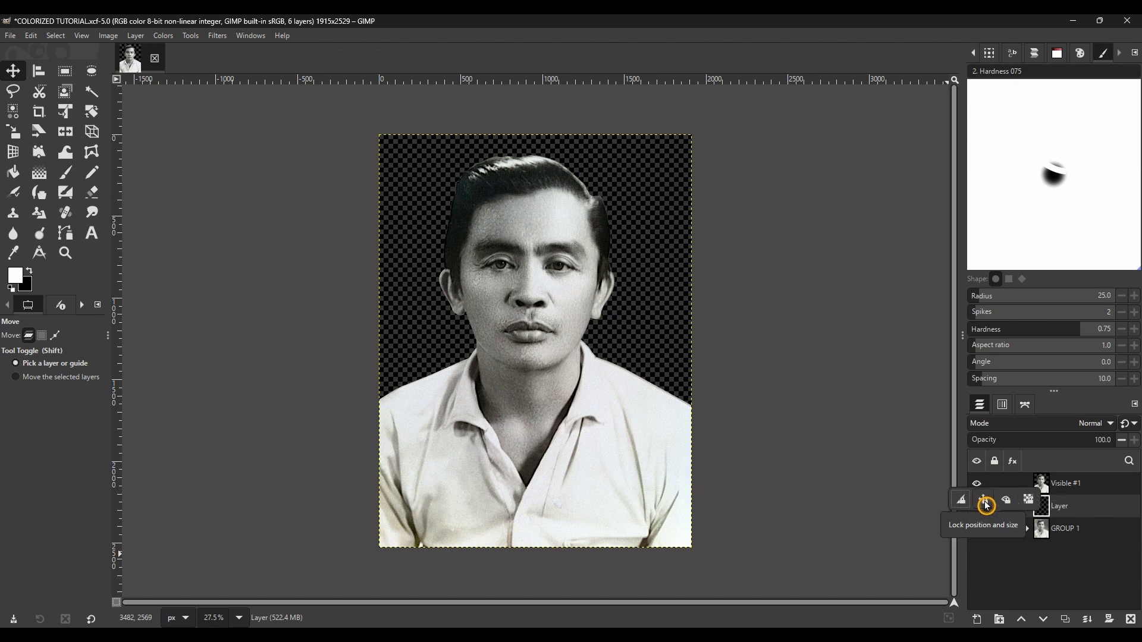
click(987, 571)
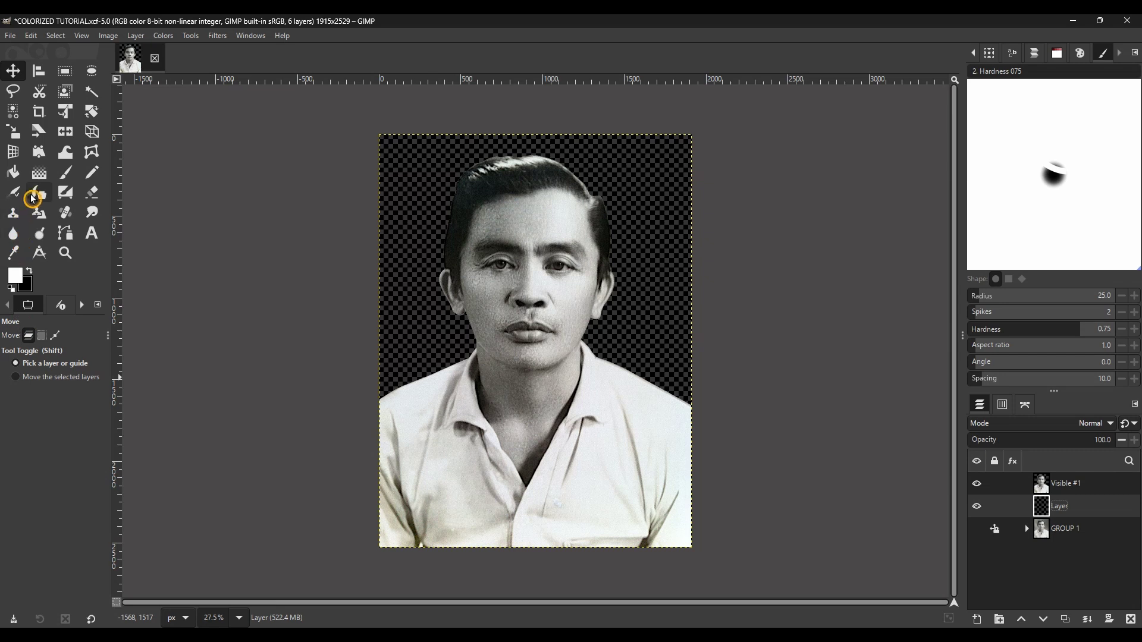
Bucket-fill the new layer with the white foreground color and select the Visible #1 layer.
click(13, 173)
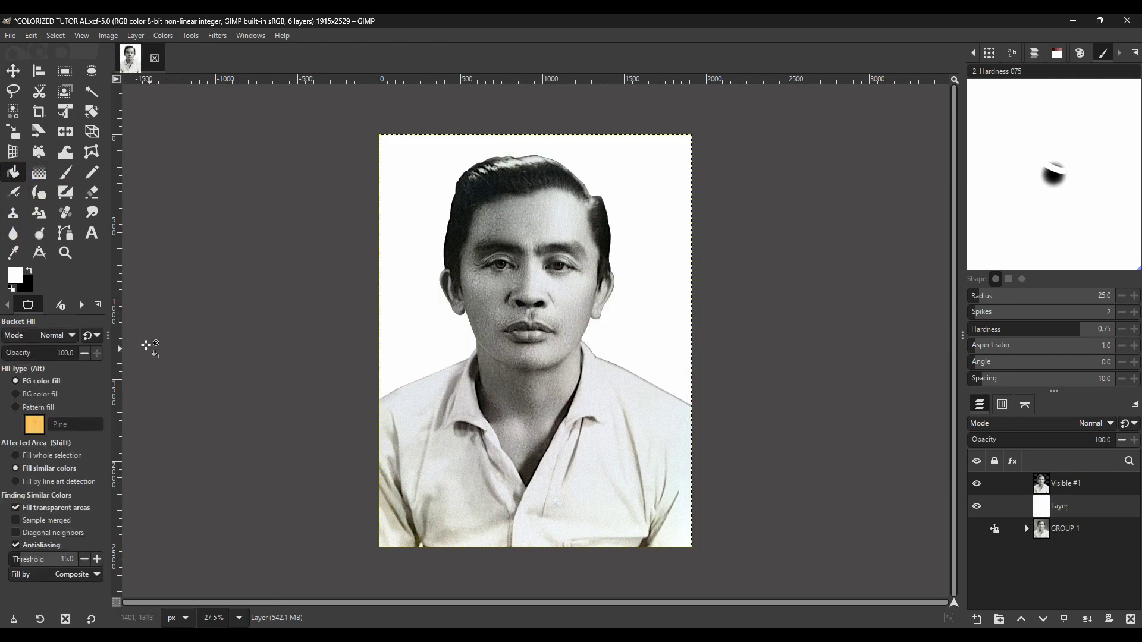
click(1078, 488)
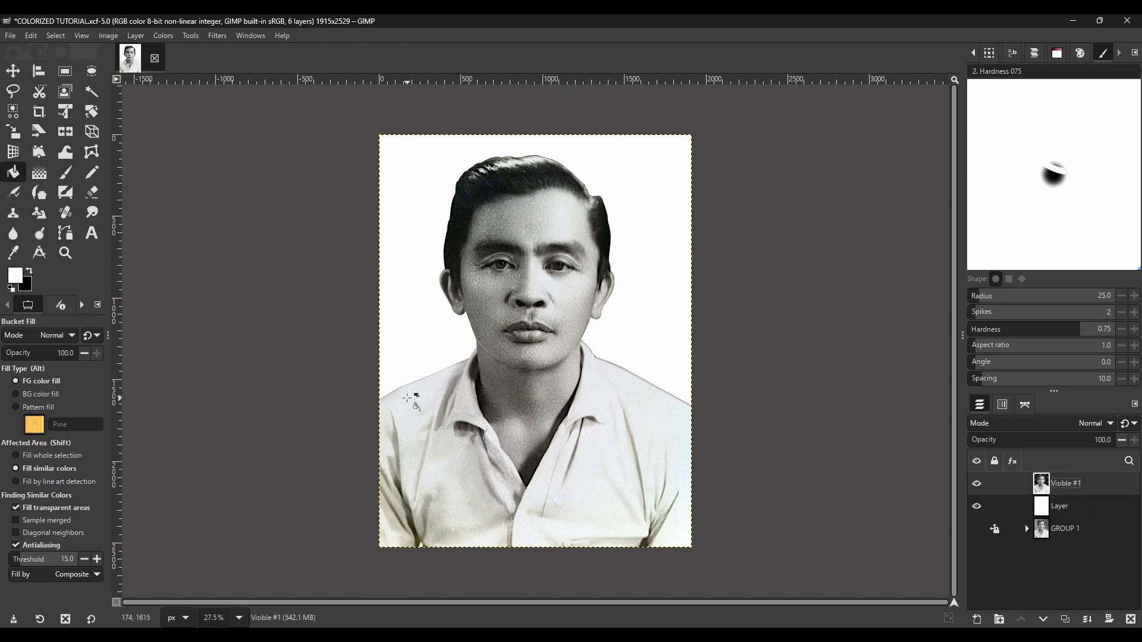
click(15, 38)
Open the PAPA SKIN TONE palette from the palette list.
click(1057, 53)
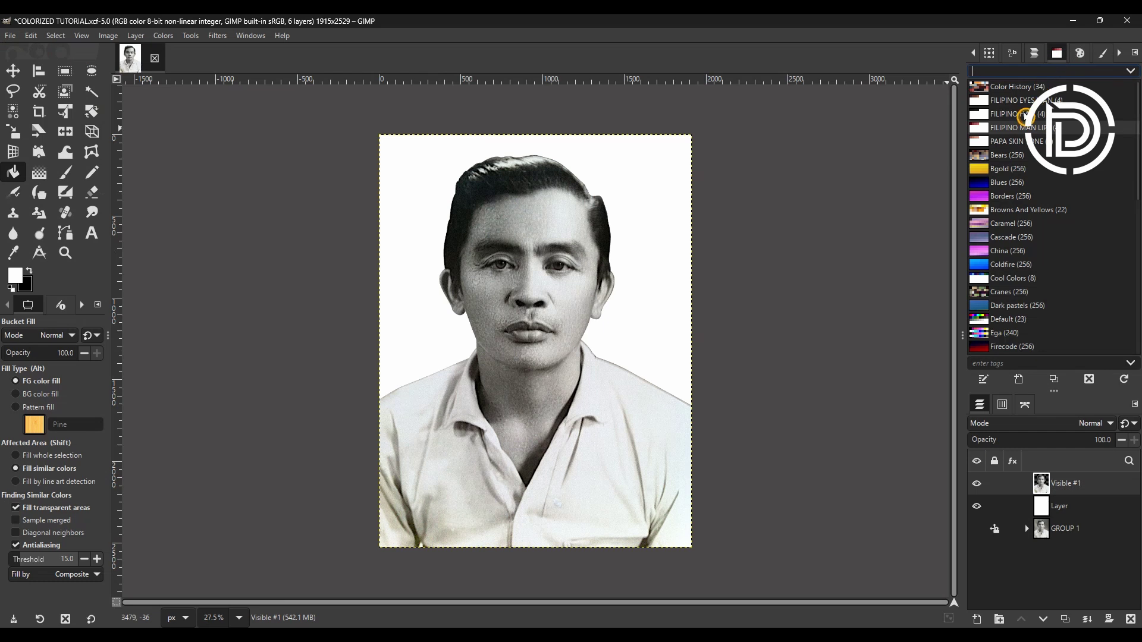
click(1028, 103)
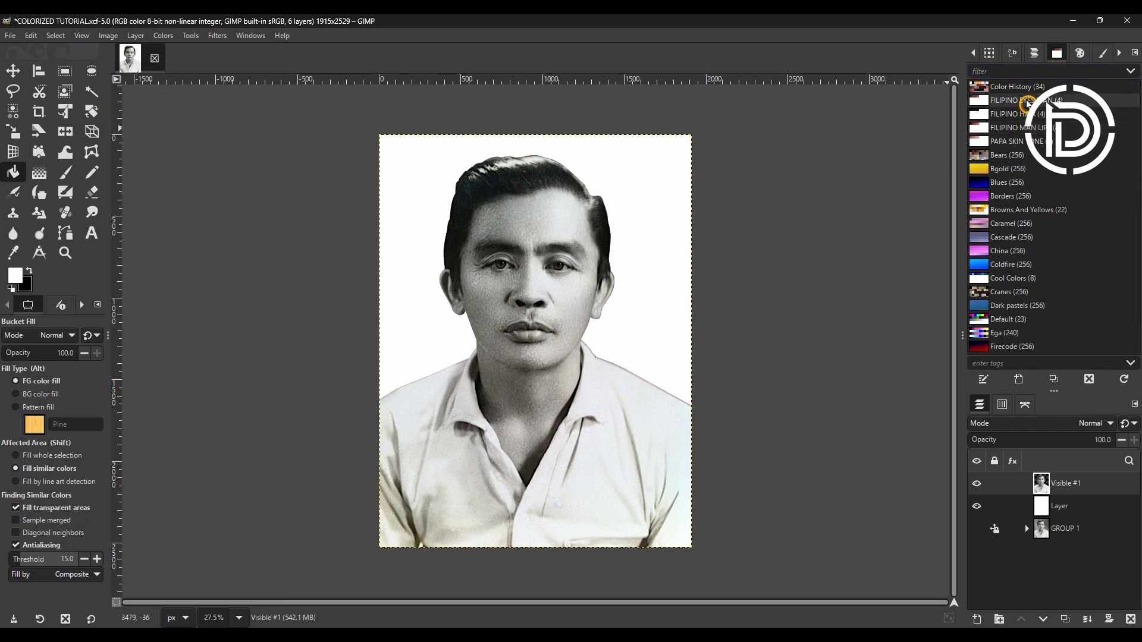
double_click(1024, 148)
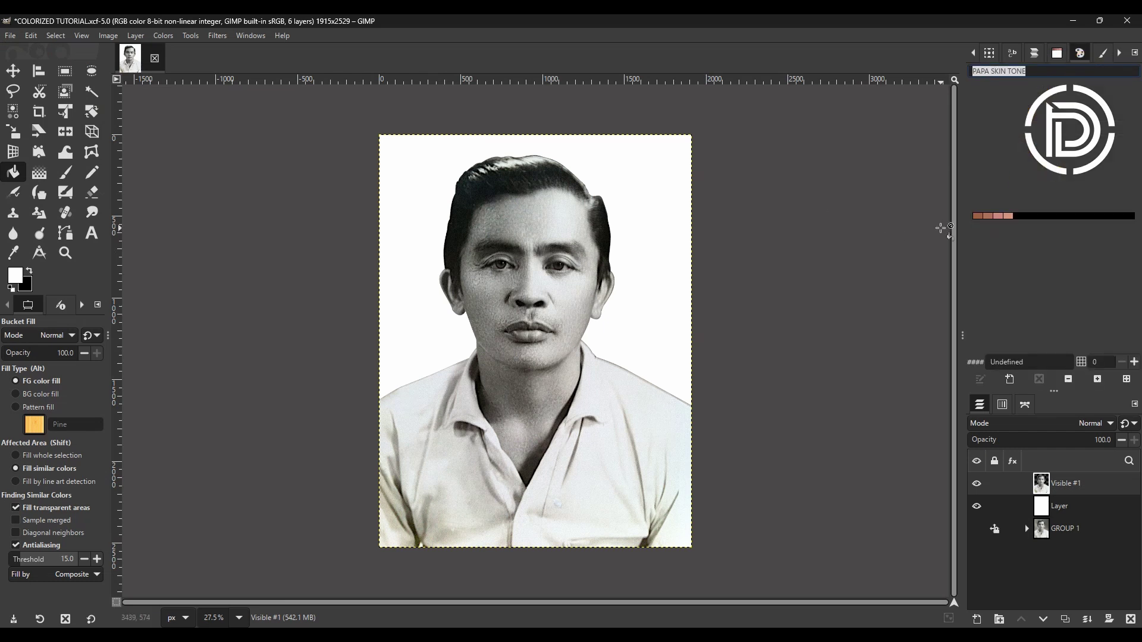
Apply Palette Map with the PAPA SKIN TONE palette to a layer made from the visible image.
click(164, 35)
mouse_move(184, 288)
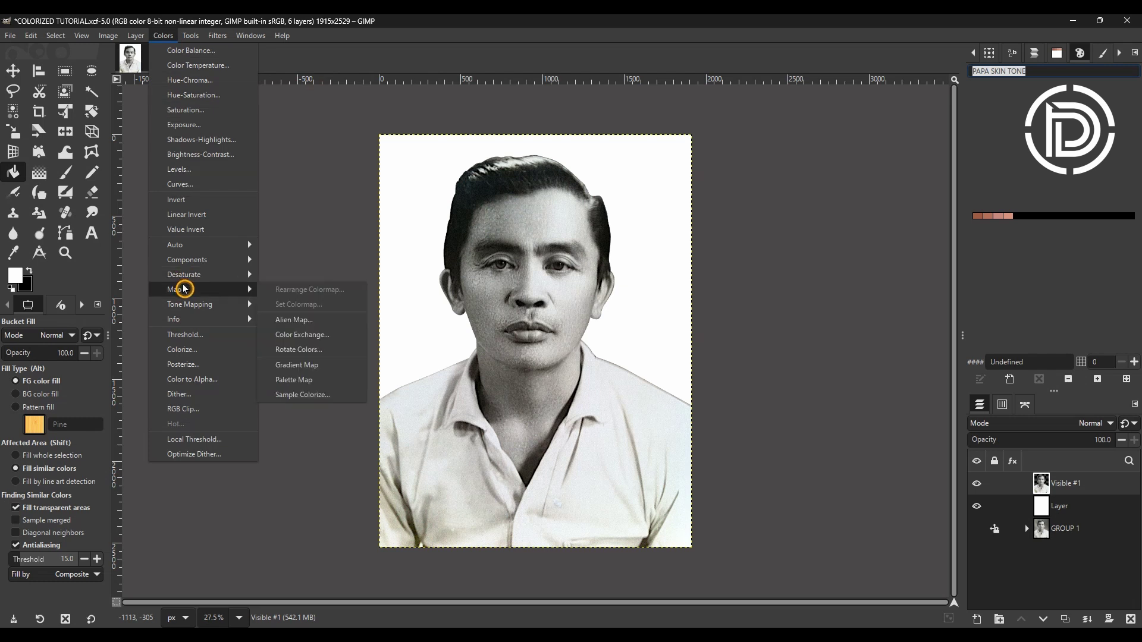
click(311, 392)
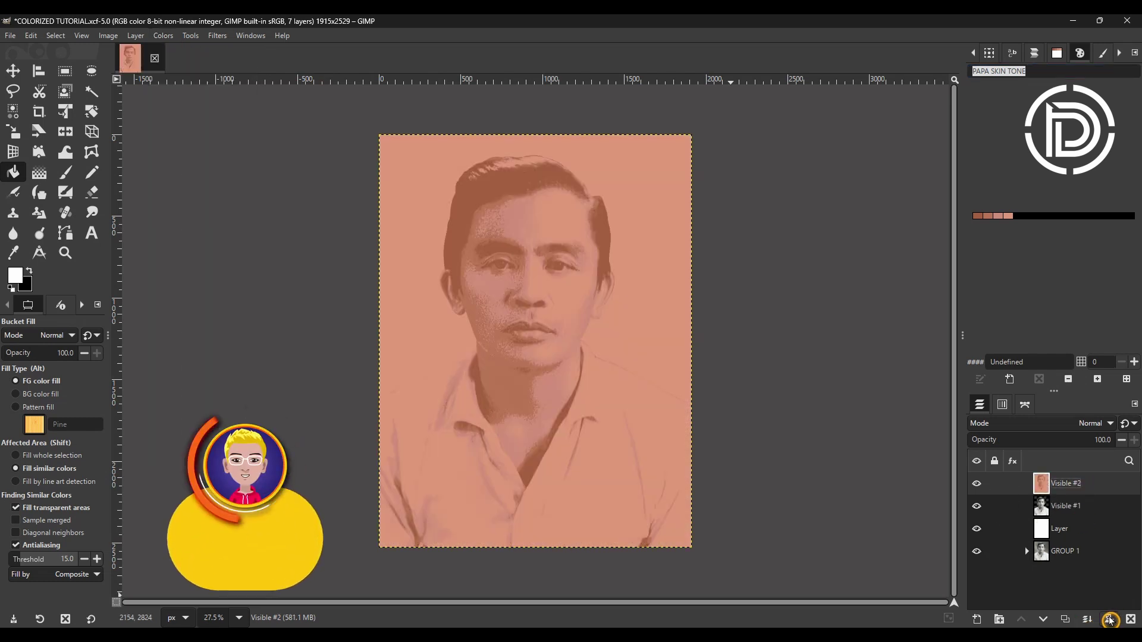
Add a black (full transparency) layer mask to the skin-toned Visible #2 layer.
click(1111, 620)
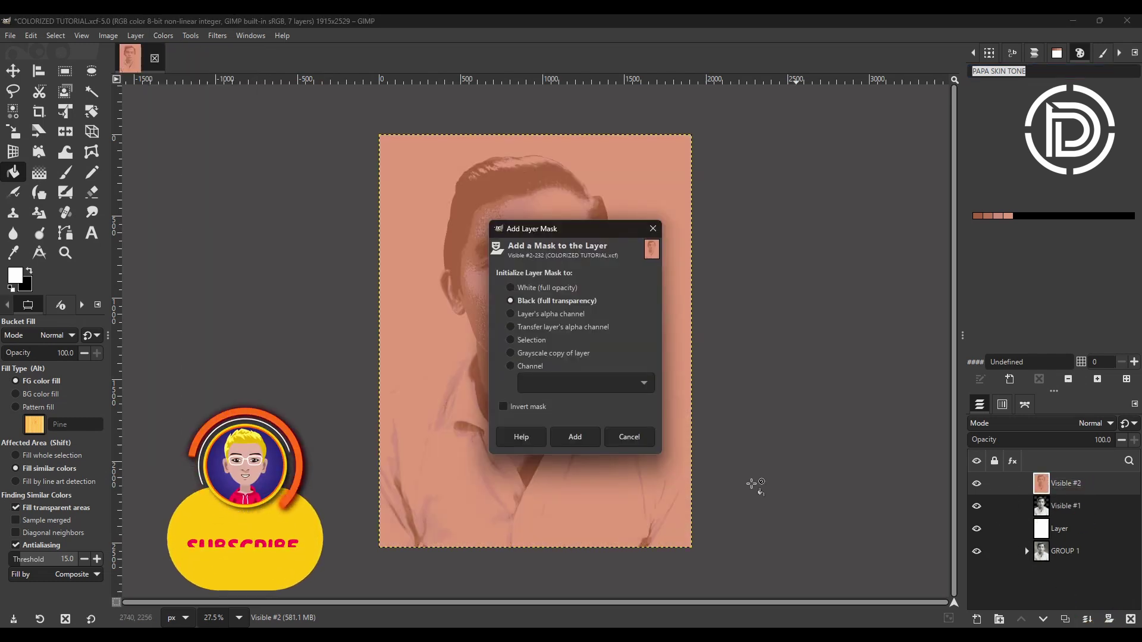
click(580, 439)
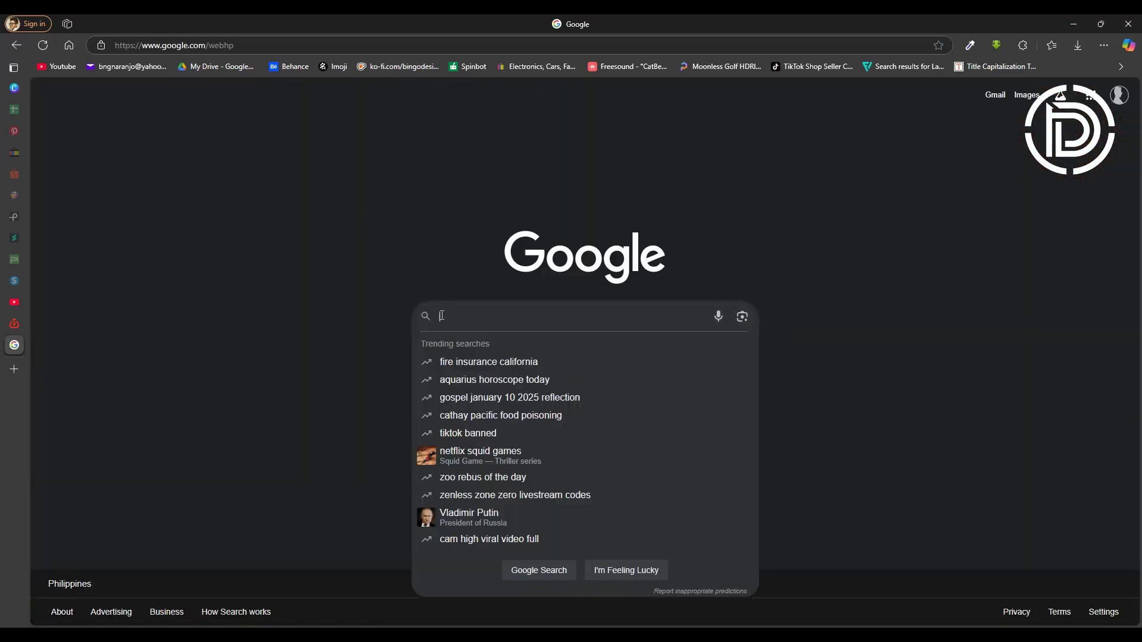
In the web browser, search Google Images for "gimp palette download" and browse the results.
text(Gimp)
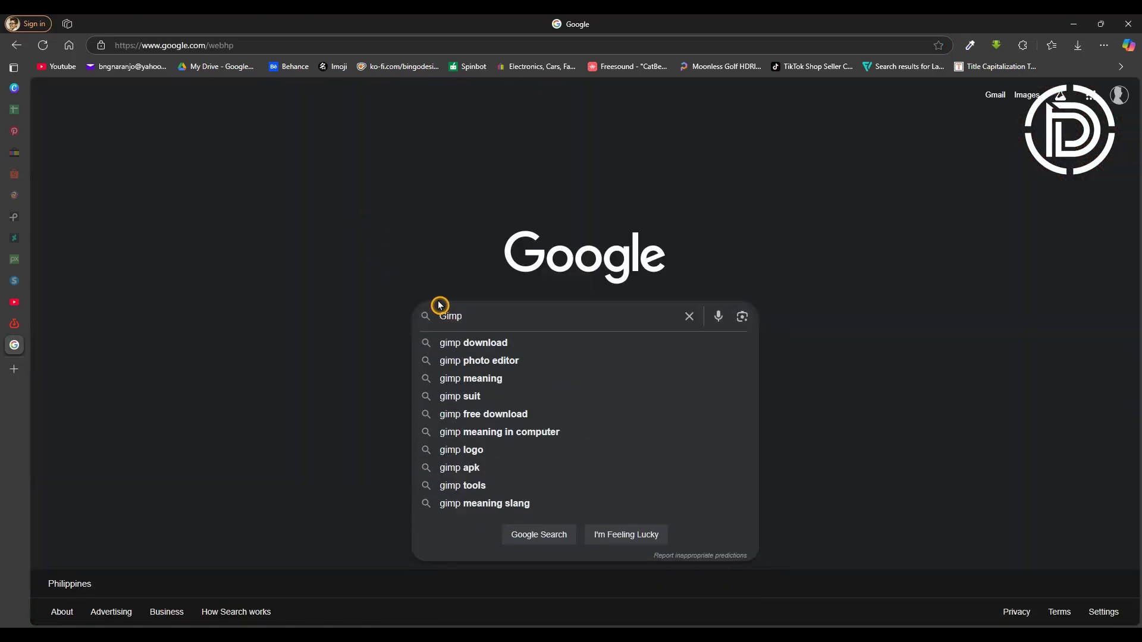
text( pallete download)
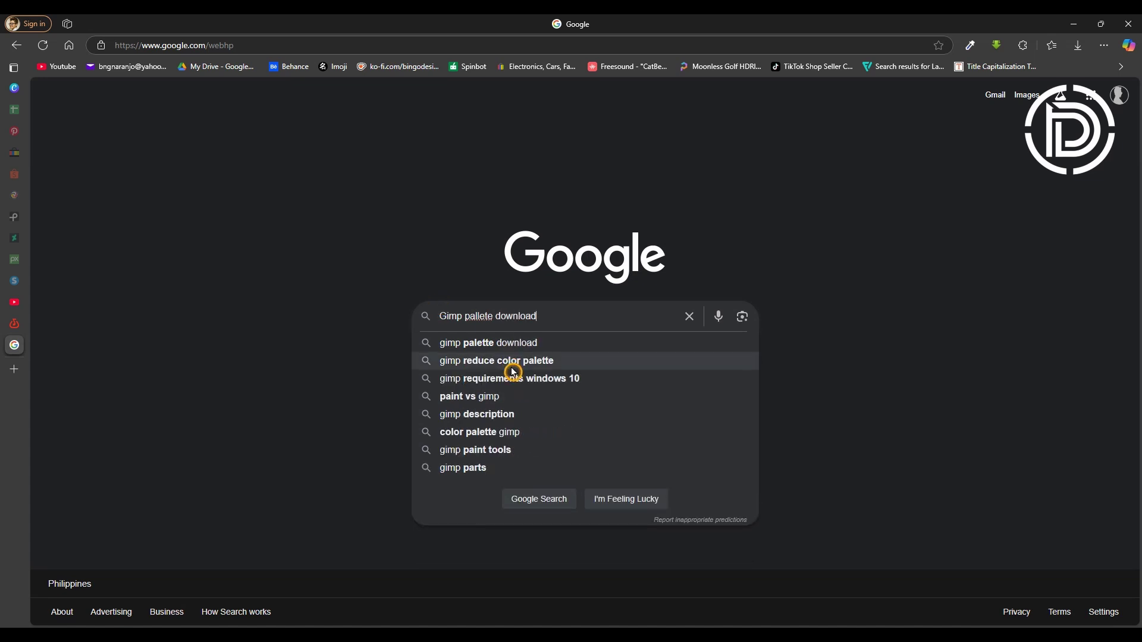
click(518, 343)
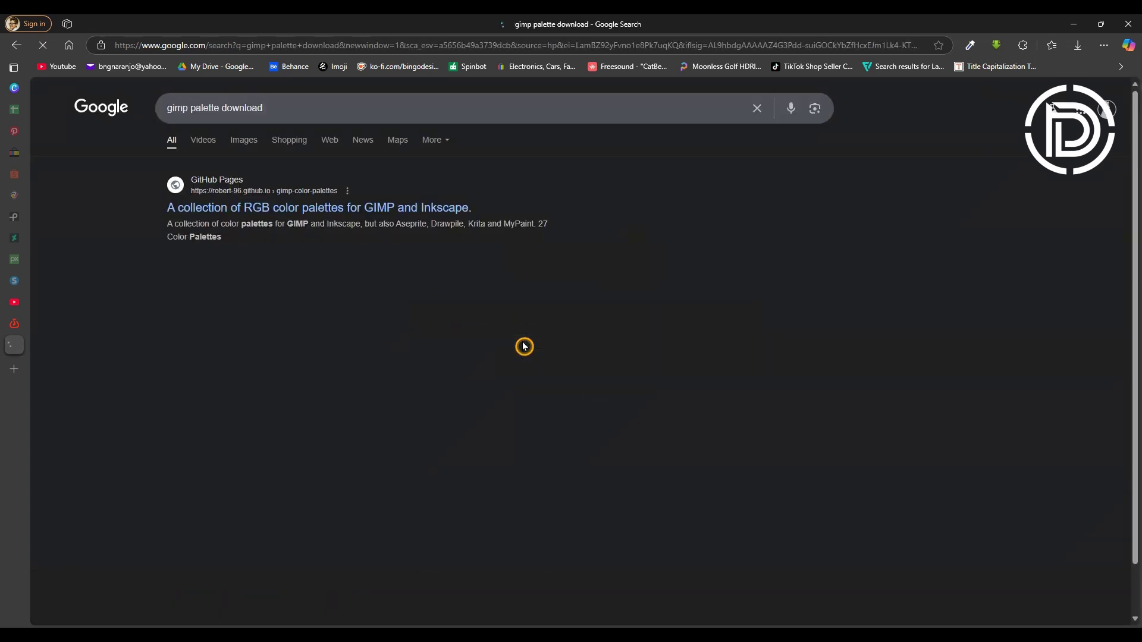
click(244, 138)
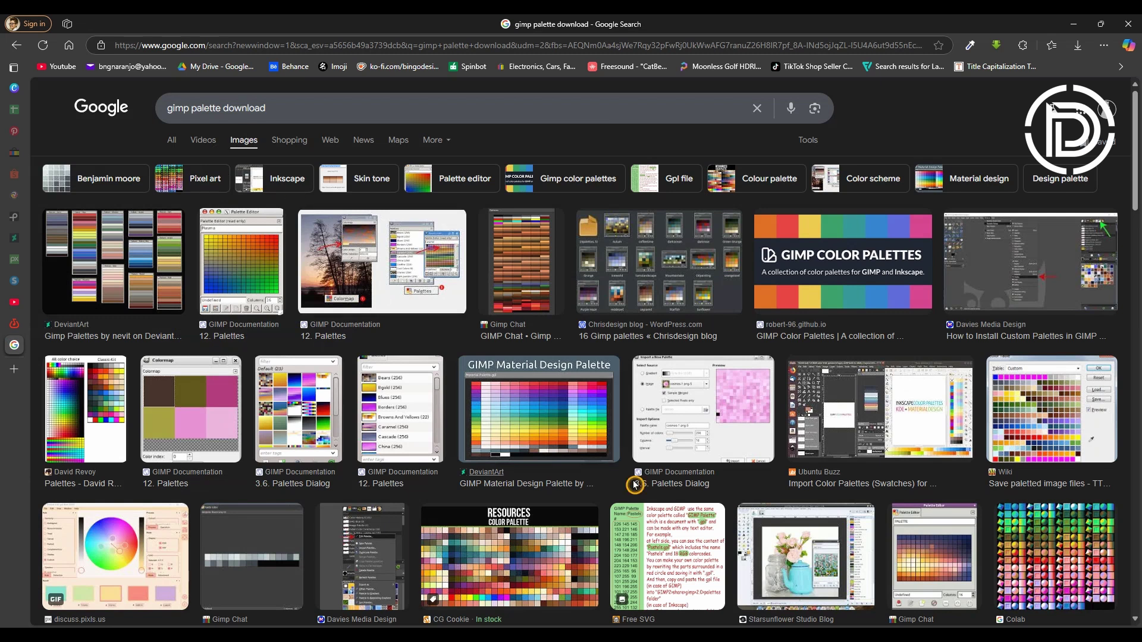
scroll(510, 468, down, 2)
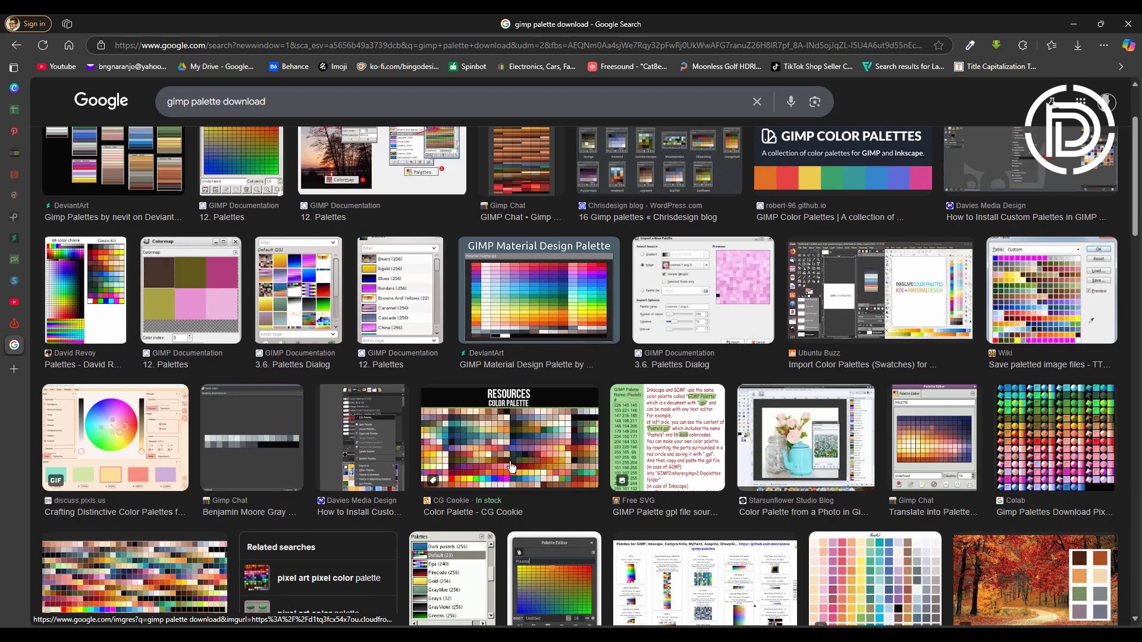
Look further down the GIMP palette image results for more downloadable color palettes.
scroll(511, 468, down, 6)
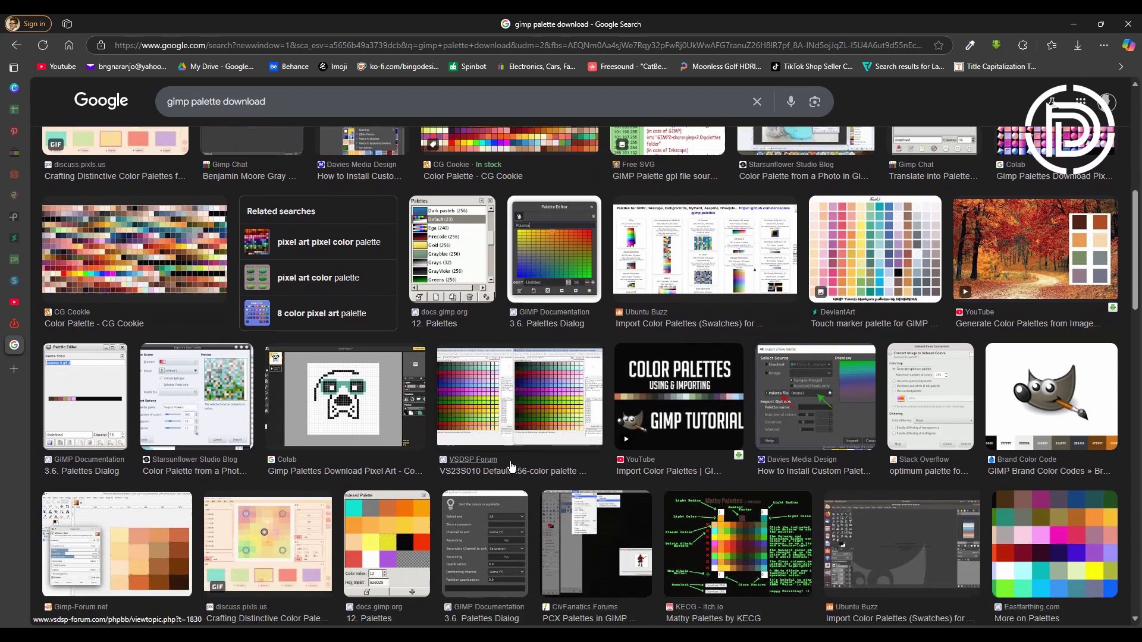
scroll(511, 468, down, 1)
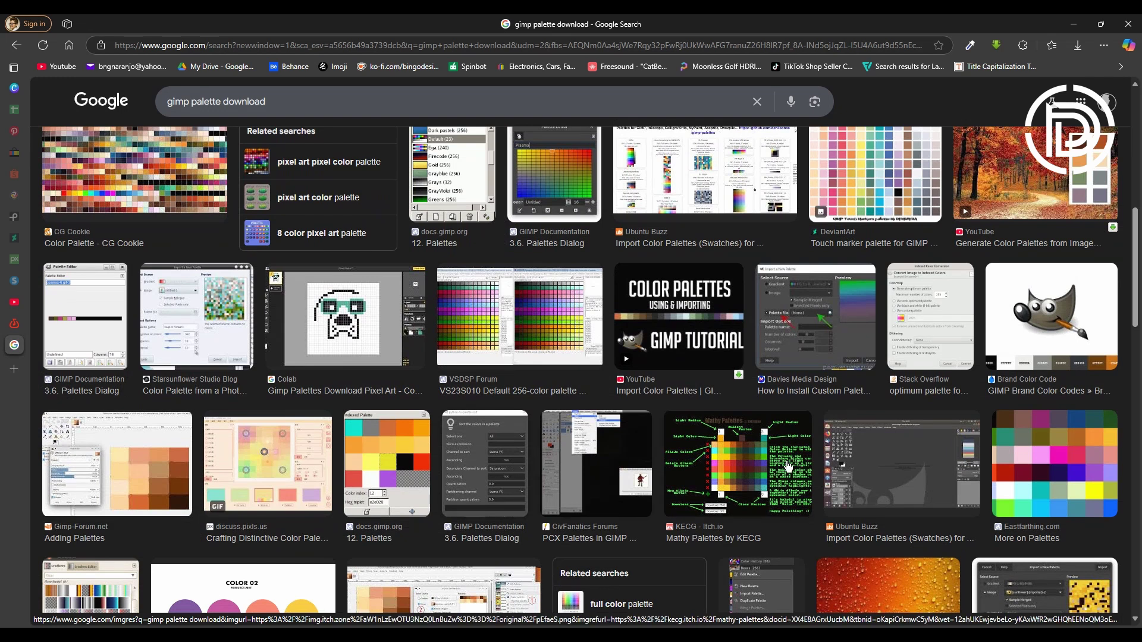
scroll(838, 473, down, 4)
scroll(837, 473, down, 2)
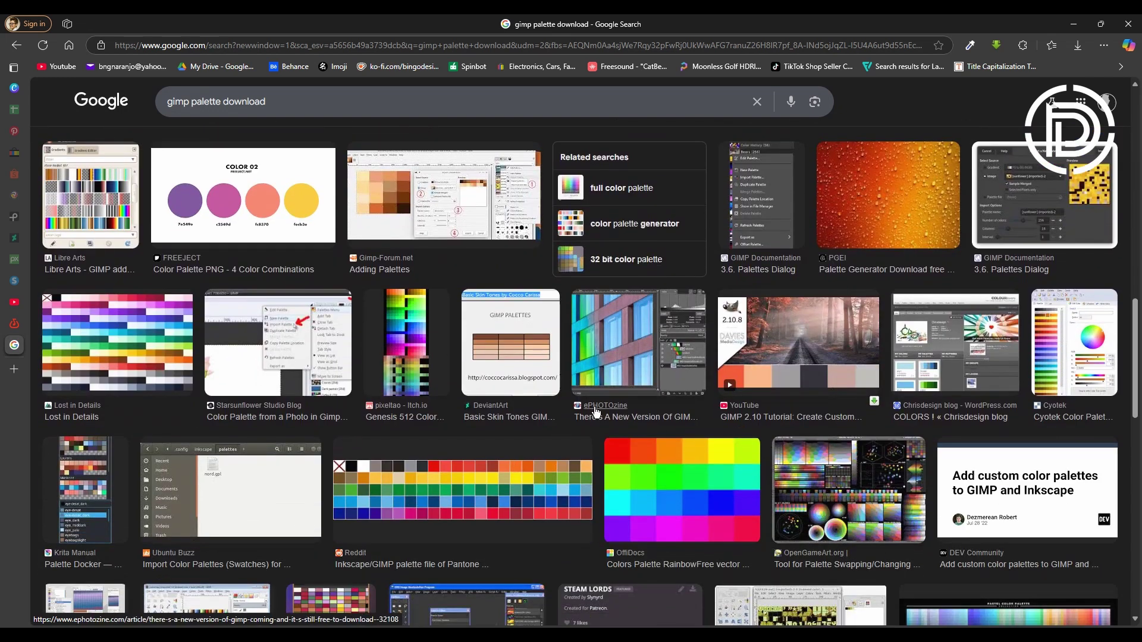
click(509, 357)
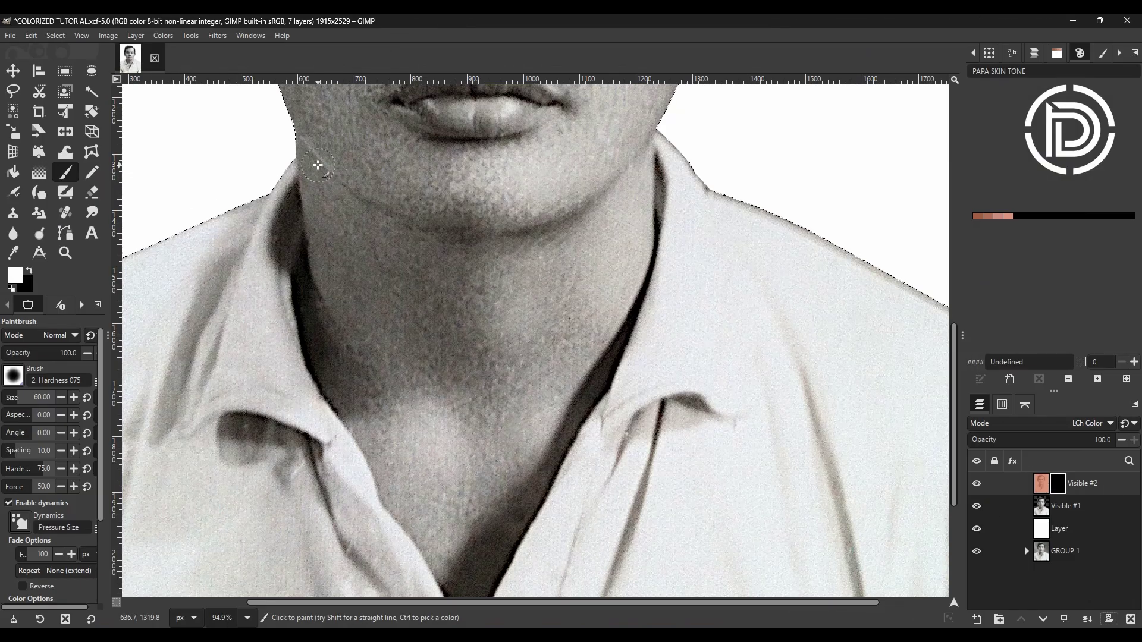
Paint white on the Visible #2 mask with a size 60 brush along the neck's left edge down to the collar's V.
drag(318, 165, 311, 304)
mouse_move(318, 240)
mouse_down()
mouse_move(311, 345)
mouse_move(333, 393)
mouse_up()
drag(333, 334, 380, 446)
scroll(369, 327, down, 2)
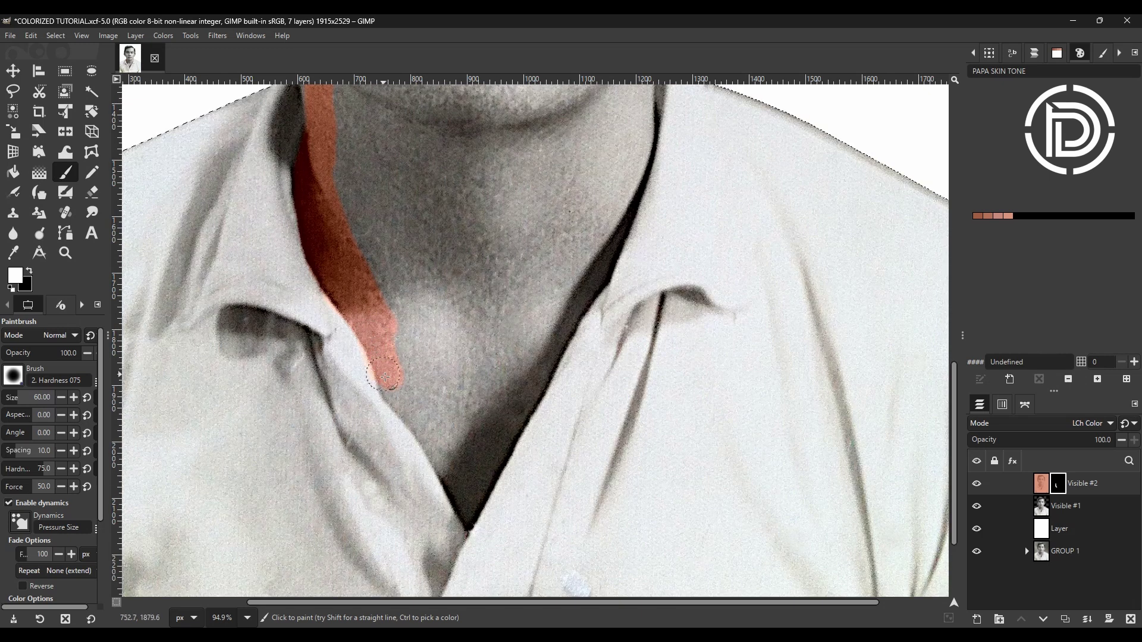
drag(443, 476, 471, 524)
Paint white on the mask along the left jaw edge and over the ear on the photo's left side.
scroll(412, 266, up, 4)
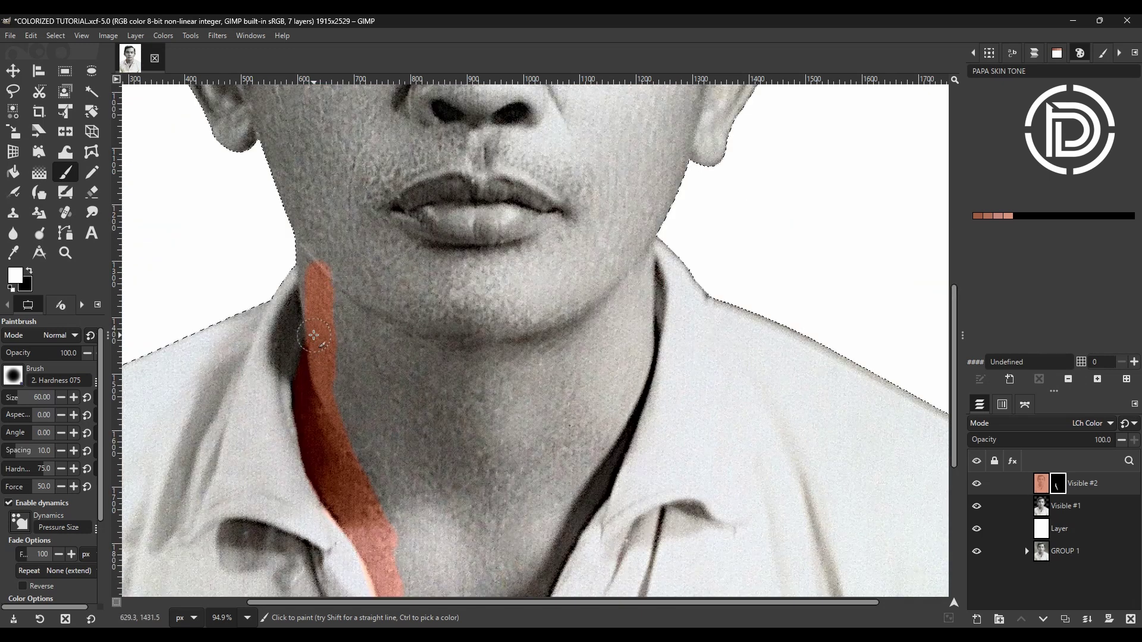
drag(312, 298, 309, 273)
drag(276, 156, 244, 138)
scroll(243, 138, up, 3)
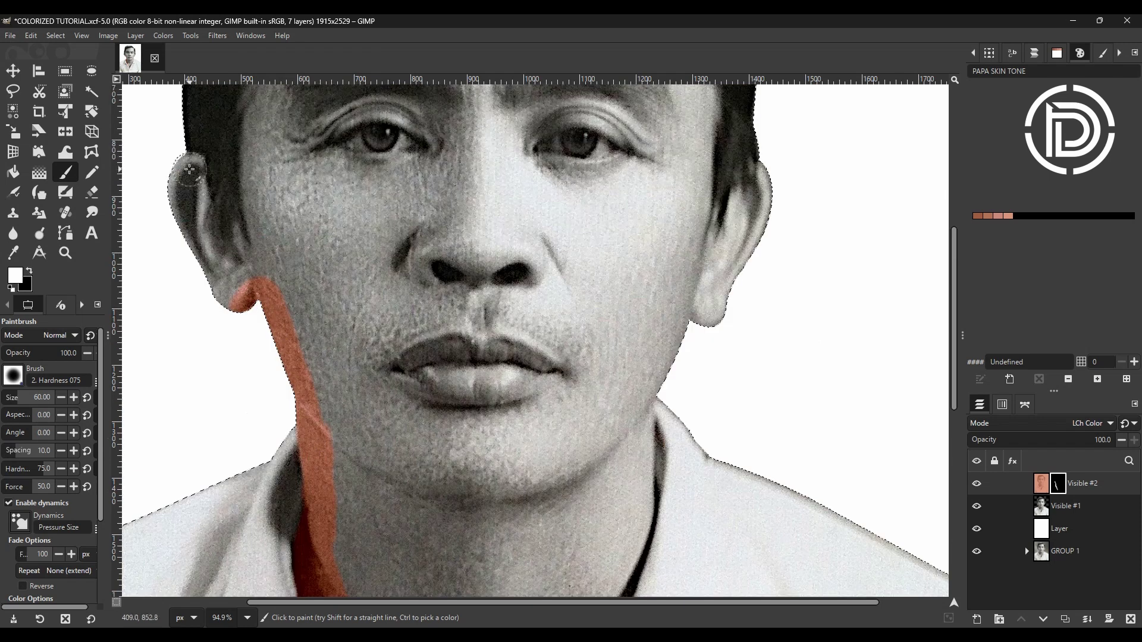
mouse_move(189, 179)
mouse_down()
mouse_move(194, 165)
mouse_move(182, 187)
mouse_up()
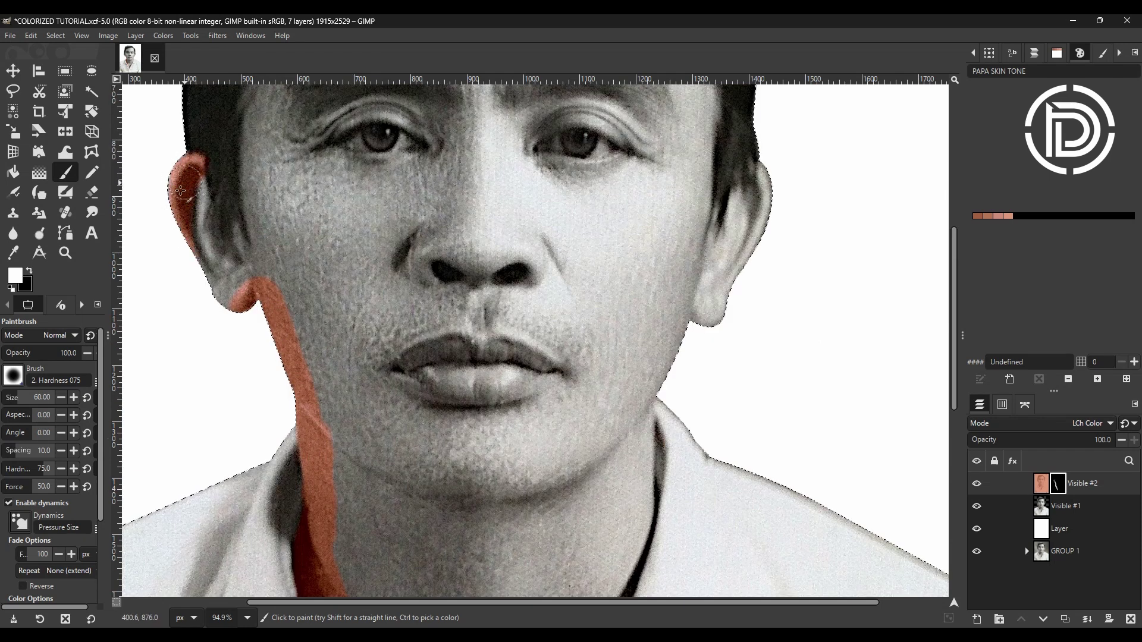
mouse_move(206, 248)
mouse_down()
mouse_move(190, 190)
mouse_move(211, 214)
mouse_move(202, 267)
mouse_move(270, 256)
mouse_move(359, 499)
mouse_move(353, 437)
mouse_move(389, 318)
mouse_up()
Enlarge the brush to 99 and reveal the skin tone across the left half of the neck and under the jaw.
scroll(353, 437, down, 3)
key(bracketright)
key(bracketright)
key(bracketright)
key(bracketright)
key(bracketright)
key(bracketright)
key(bracketright)
key(bracketright)
key(bracketright)
key(bracketright)
key(bracketright)
key(bracketright)
key(bracketright)
key(bracketright)
key(bracketright)
key(bracketright)
key(bracketright)
key(bracketright)
key(bracketright)
key(bracketright)
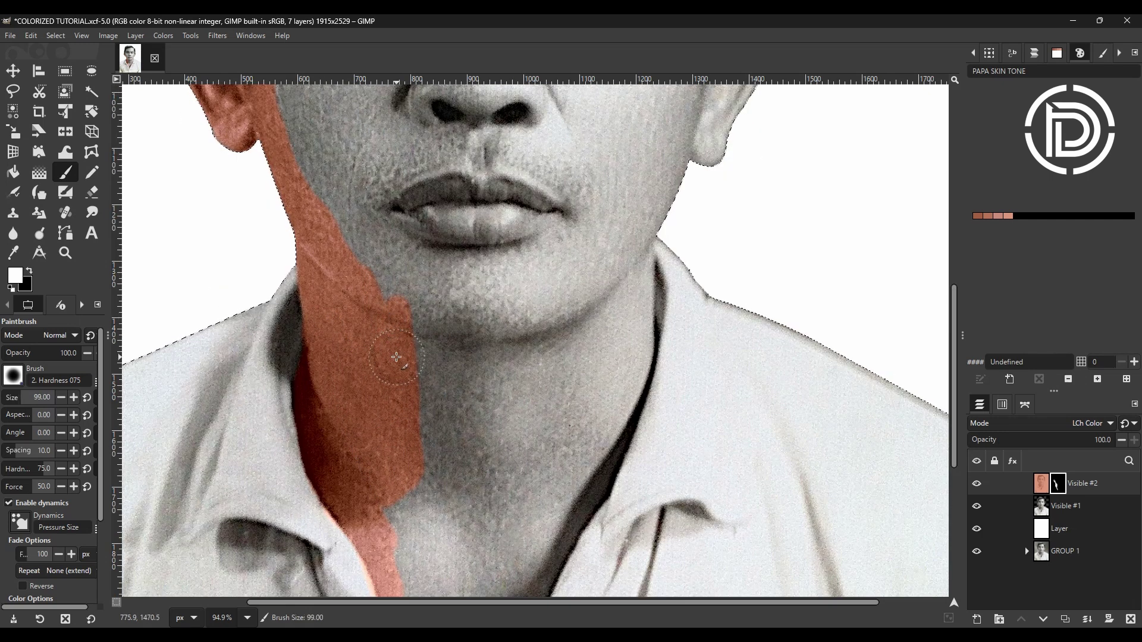
Enlarge the brush to 111 and paint the skin tone over the chest down to the tip of the collar opening.
scroll(396, 357, down, 4)
key(bracketright)
key(bracketright)
key(bracketright)
key(bracketright)
key(bracketright)
key(bracketright)
key(bracketright)
key(bracketright)
key(bracketright)
key(bracketright)
key(bracketright)
key(bracketright)
mouse_move(464, 455)
mouse_down()
mouse_move(472, 476)
mouse_move(474, 457)
mouse_up()
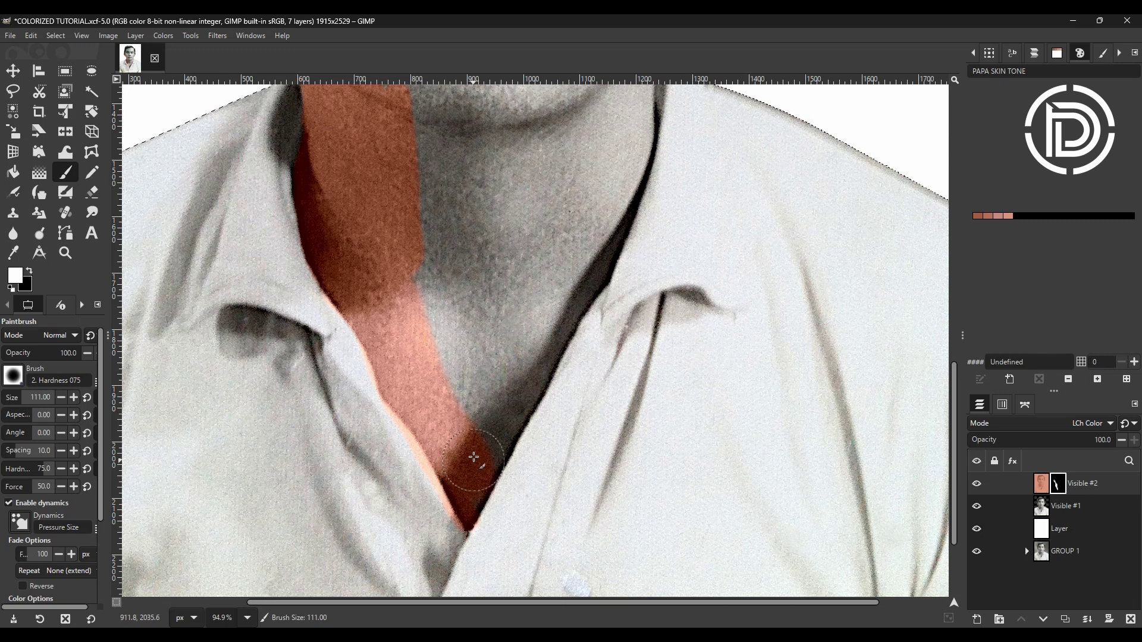
Fill in the skin tone over the rest of the neck, the upper chest and the lower right jaw.
drag(416, 121, 561, 205)
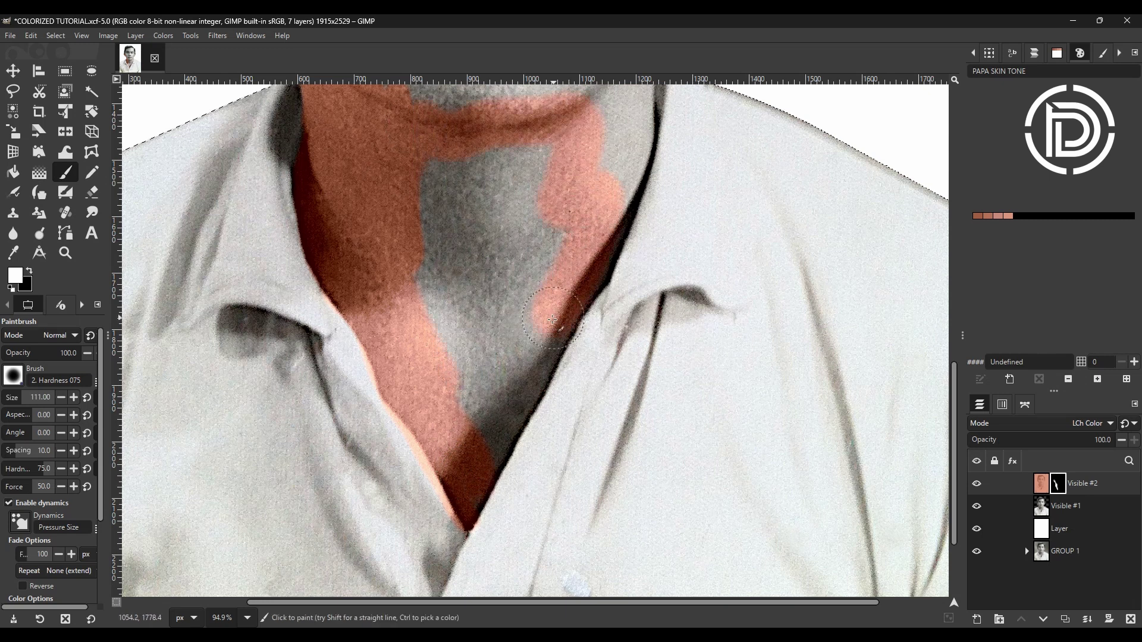
drag(512, 406, 488, 359)
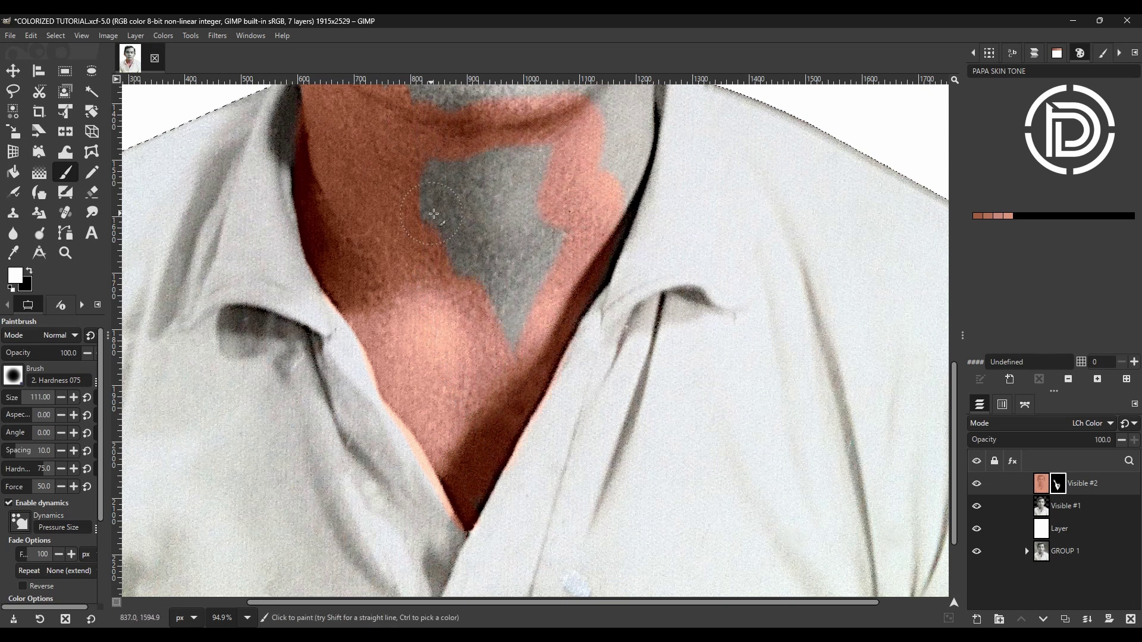
scroll(406, 290, up, 5)
click(630, 205)
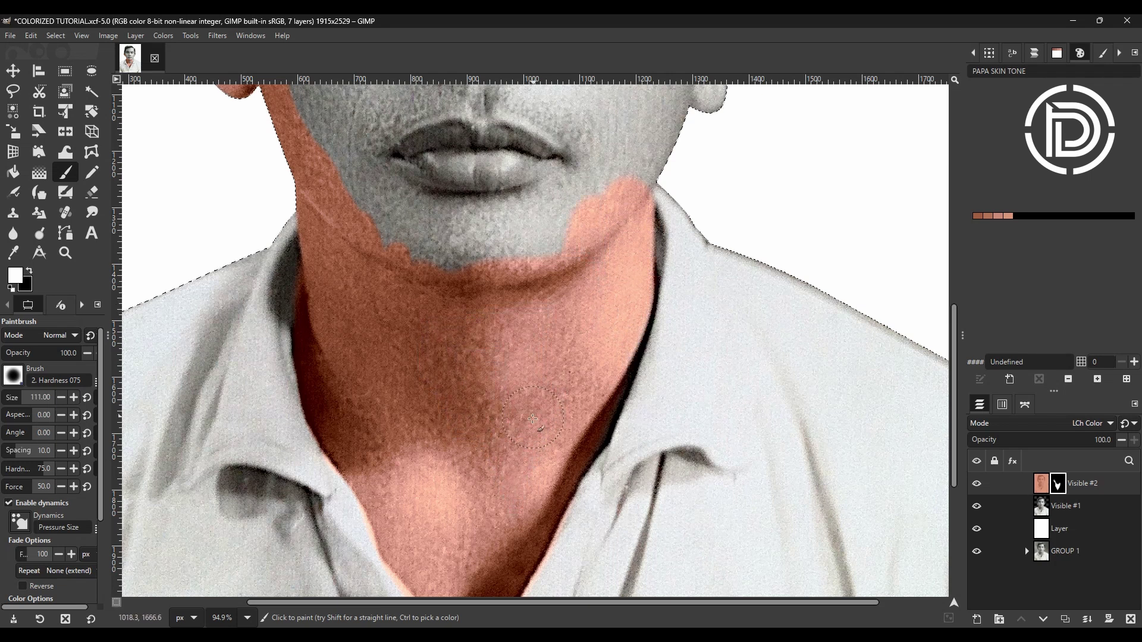
Paint the skin tone along the left temple, the forehead hairline, the right temple and the right ear.
scroll(486, 343, up, 10)
click(276, 446)
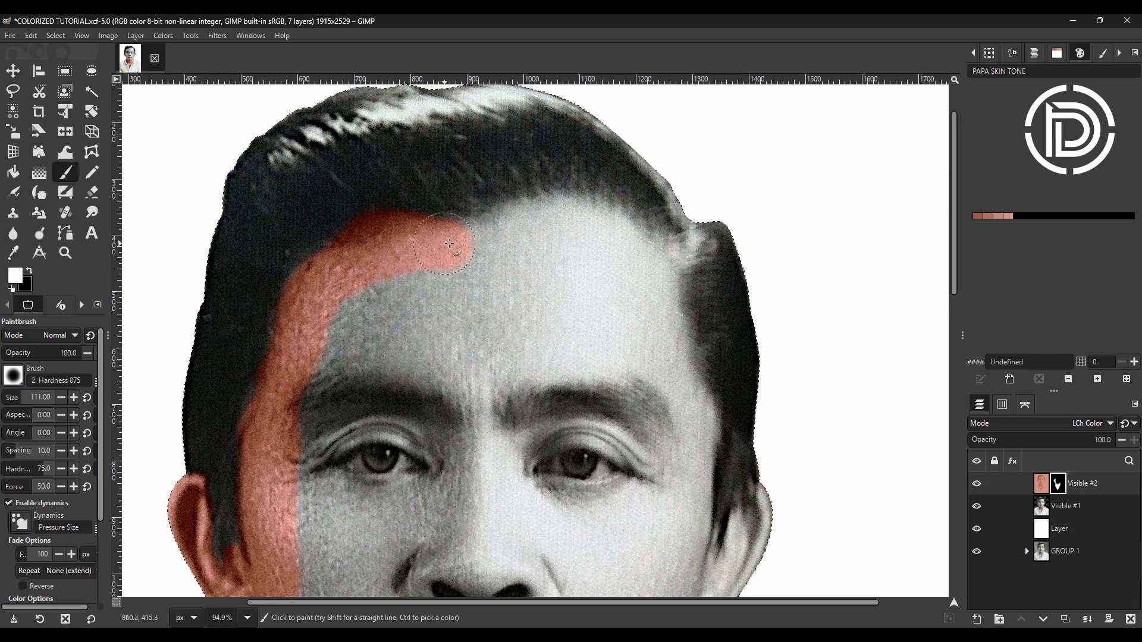
mouse_move(582, 225)
mouse_down()
mouse_move(626, 246)
mouse_move(667, 296)
mouse_up()
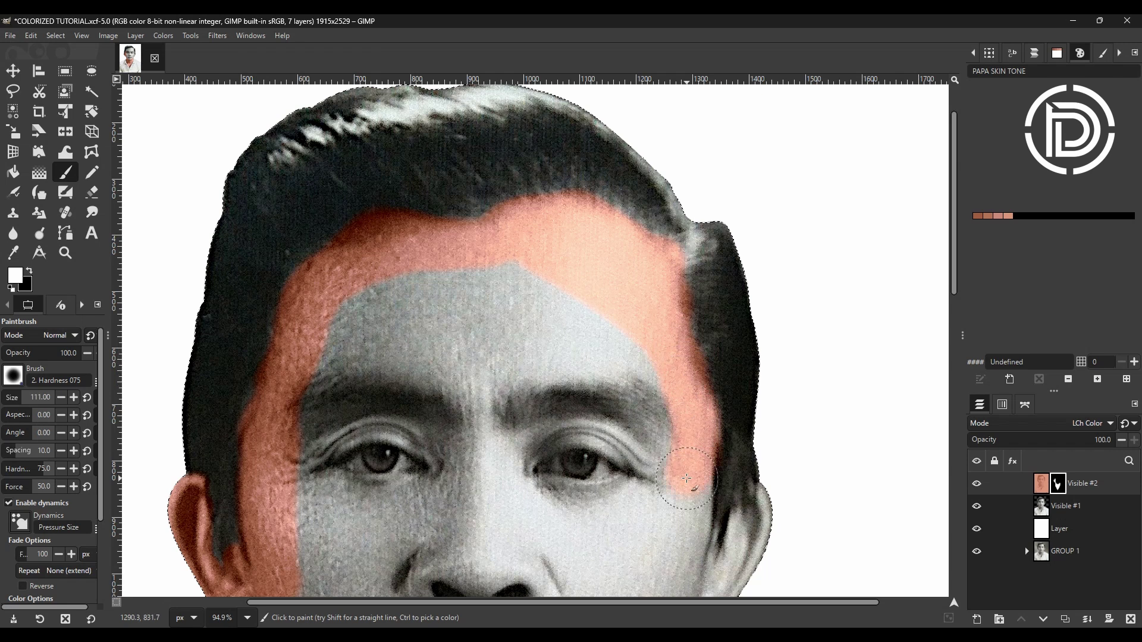
scroll(696, 452, down, 3)
mouse_move(781, 409)
mouse_down()
mouse_move(777, 390)
mouse_move(747, 423)
mouse_move(715, 421)
mouse_move(748, 431)
mouse_up()
Reveal the skin tone over the cheeks, nose and chin, painting around the lips and eyes.
scroll(746, 417, down, 4)
mouse_move(644, 361)
mouse_down()
mouse_move(666, 329)
mouse_move(684, 364)
mouse_move(628, 386)
mouse_move(639, 388)
mouse_move(627, 264)
mouse_up()
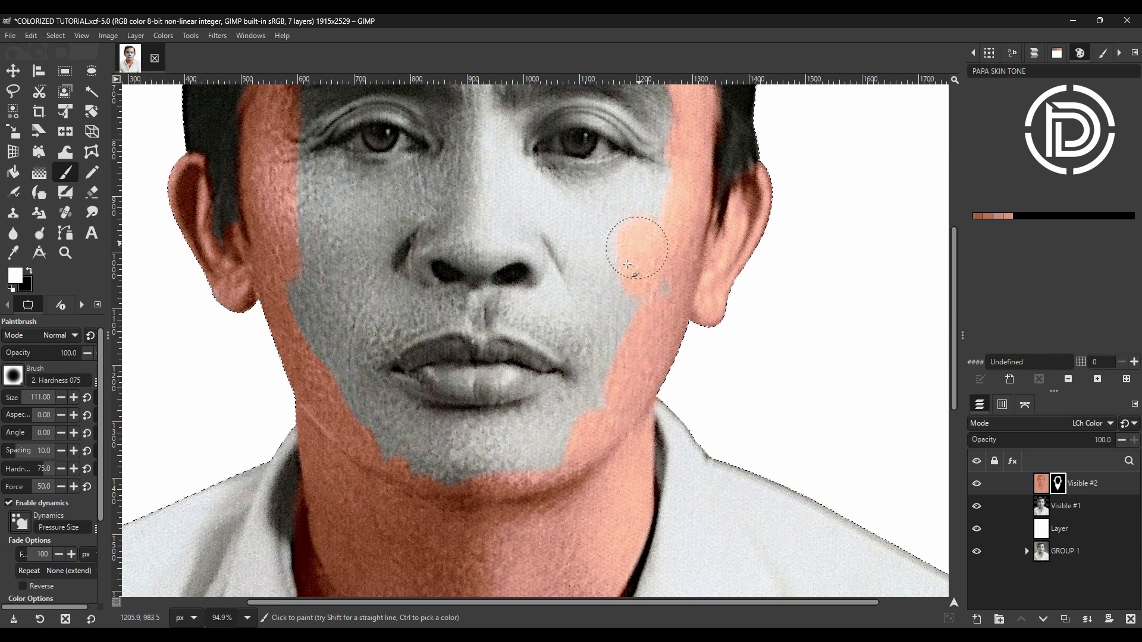
mouse_move(639, 346)
mouse_down()
mouse_move(523, 204)
mouse_move(619, 190)
mouse_move(517, 182)
mouse_move(428, 227)
mouse_move(565, 307)
mouse_move(438, 265)
mouse_up()
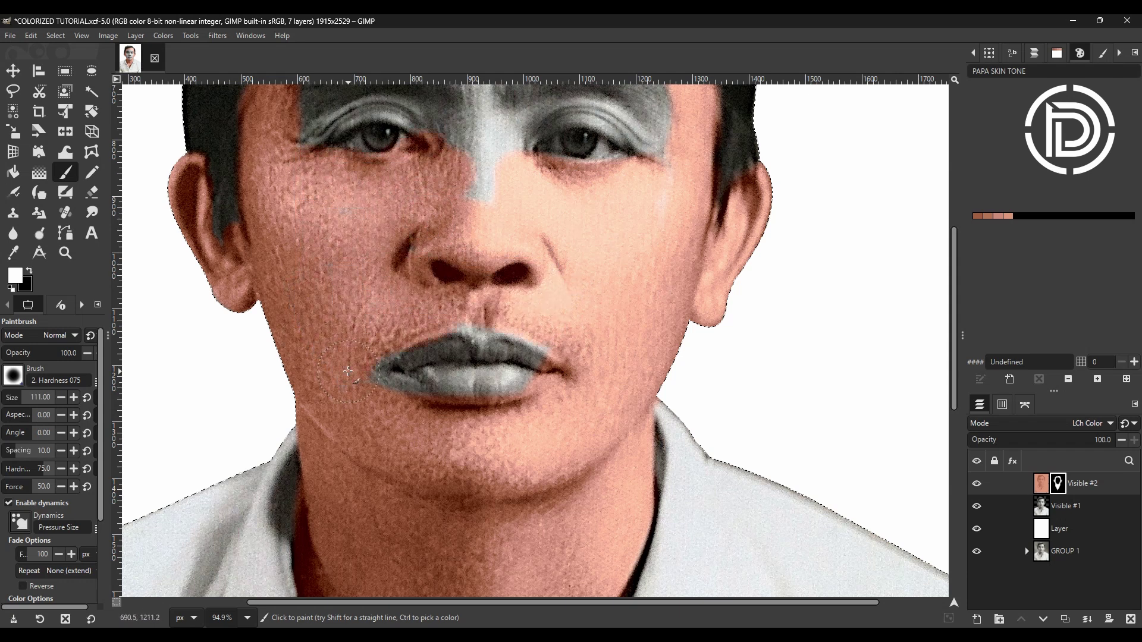
Paint the skin tone over the remaining forehead, the nose bridge, the left eyebrow and the left eyelid.
scroll(615, 302, up, 5)
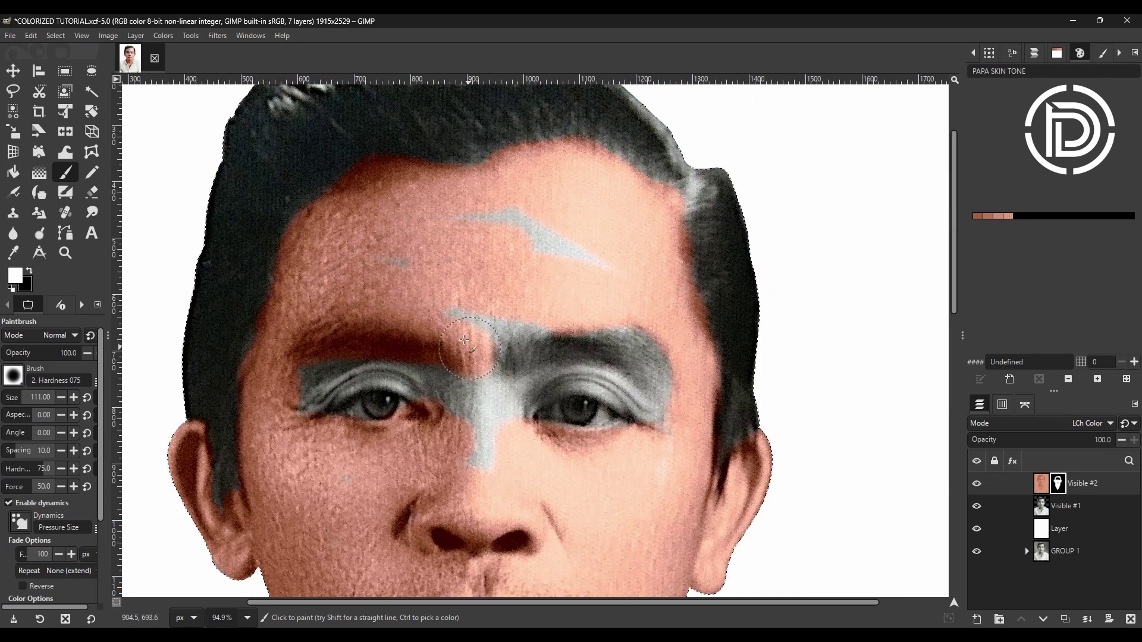
mouse_move(573, 242)
mouse_down()
mouse_move(601, 268)
mouse_move(482, 460)
mouse_up()
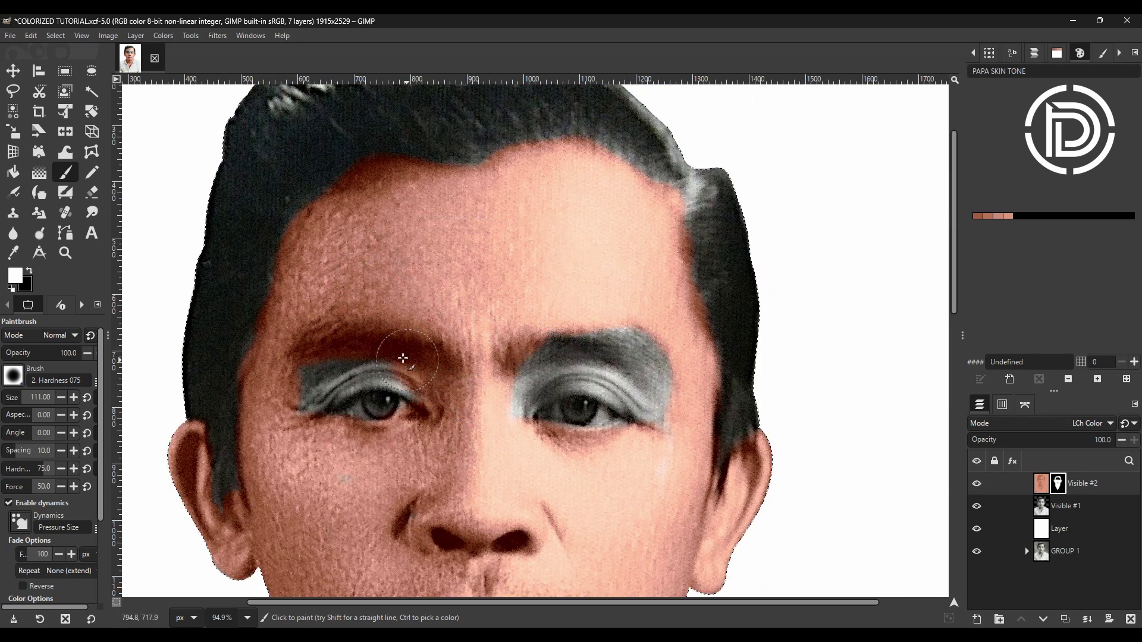
drag(372, 355, 374, 360)
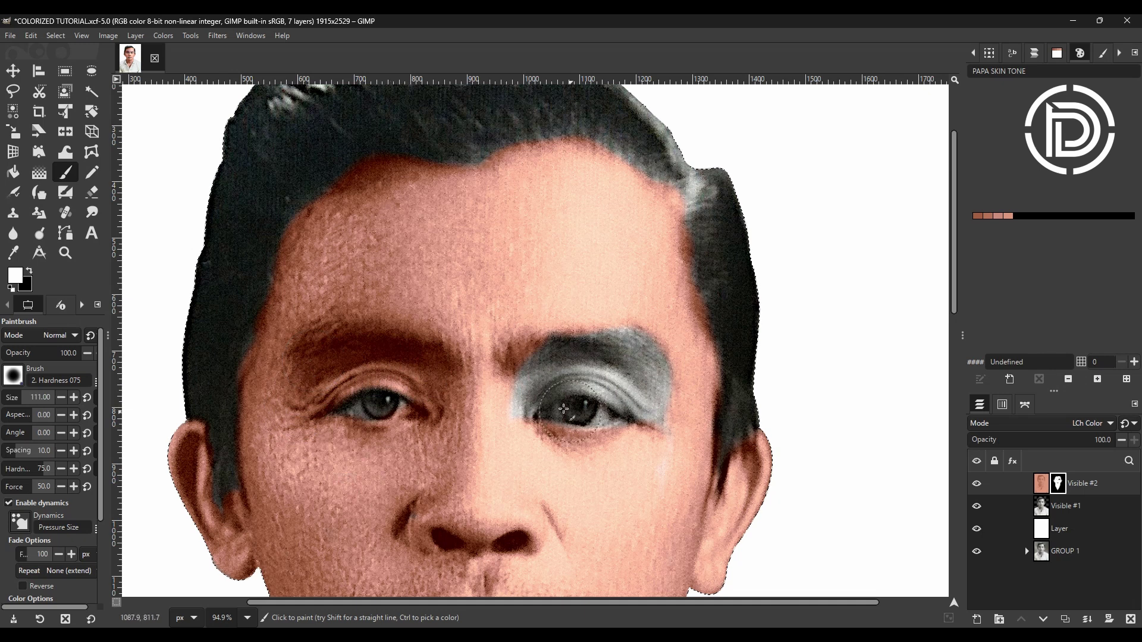
Reduce the brush to 70 and paint the skin tone over the right eyebrow and around the right eye.
key(bracketleft)
key(bracketleft)
key(bracketleft)
key(bracketleft)
key(bracketleft)
key(bracketleft)
key(bracketleft)
key(bracketleft)
key(bracketleft)
key(bracketleft)
key(bracketleft)
key(bracketleft)
key(bracketleft)
key(bracketleft)
key(bracketleft)
key(bracketleft)
key(bracketleft)
key(bracketleft)
key(bracketleft)
key(bracketleft)
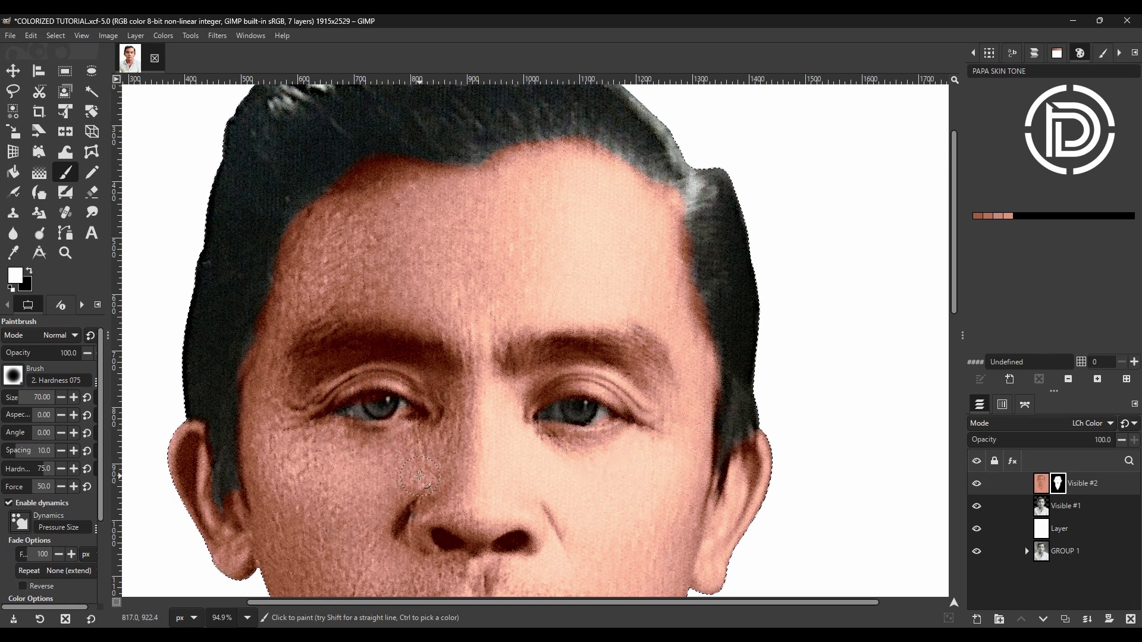
Remove the skin tone from the left eyeball by painting black on the mask with a size 16 brush.
key(z)
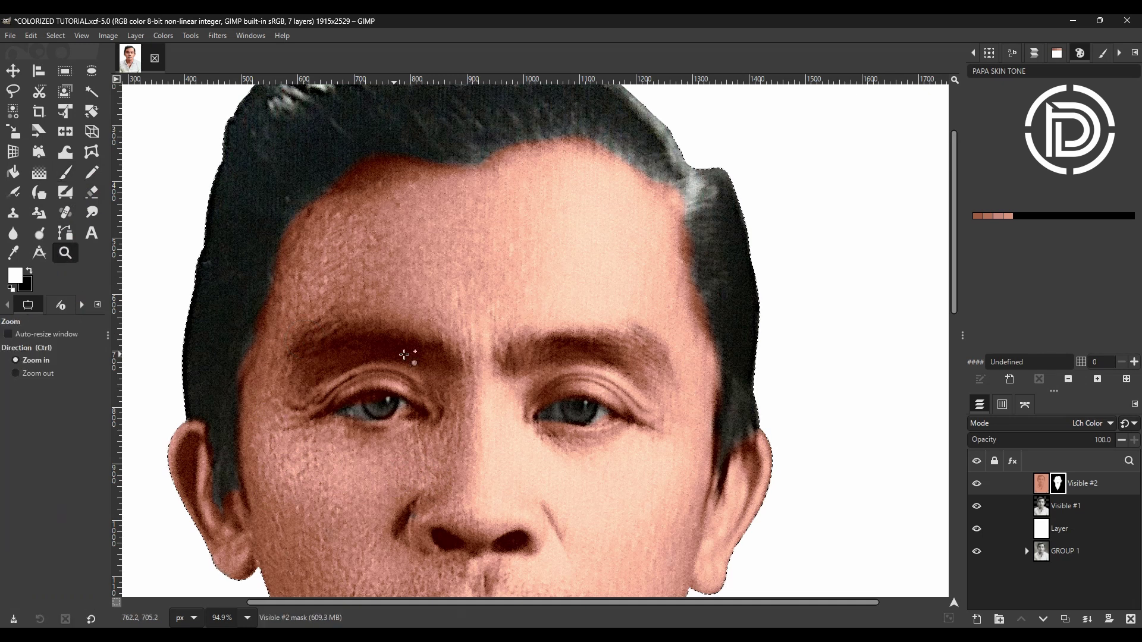
click(404, 355)
click(404, 355)
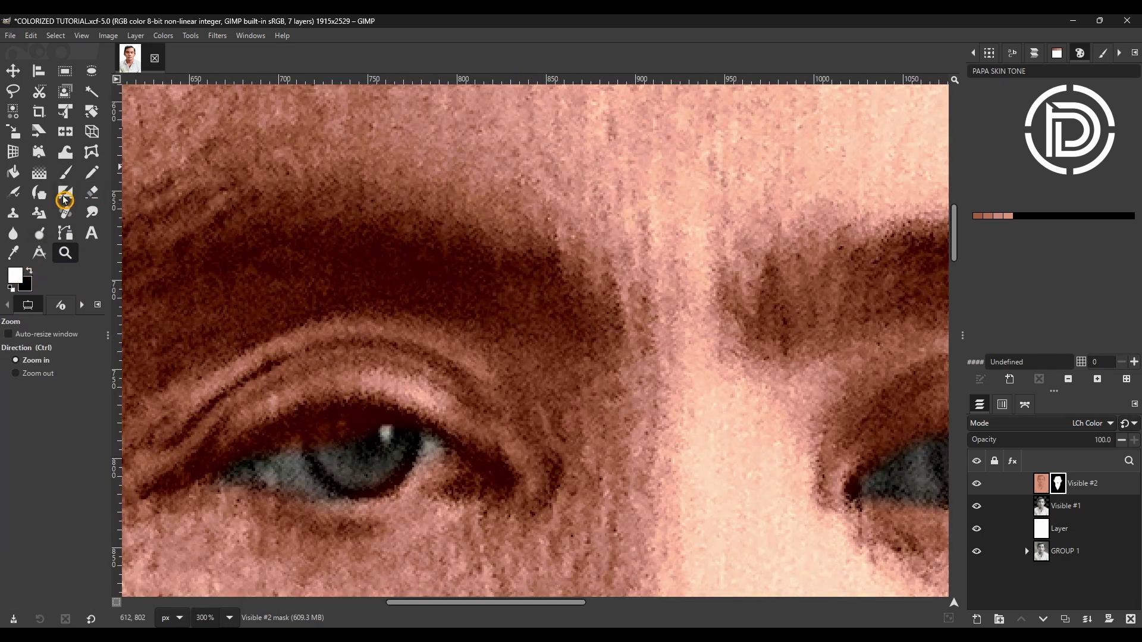
click(65, 172)
key(bracketleft)
key(bracketleft)
key(bracketleft)
key(bracketleft)
key(bracketleft)
key(bracketleft)
key(bracketleft)
key(bracketleft)
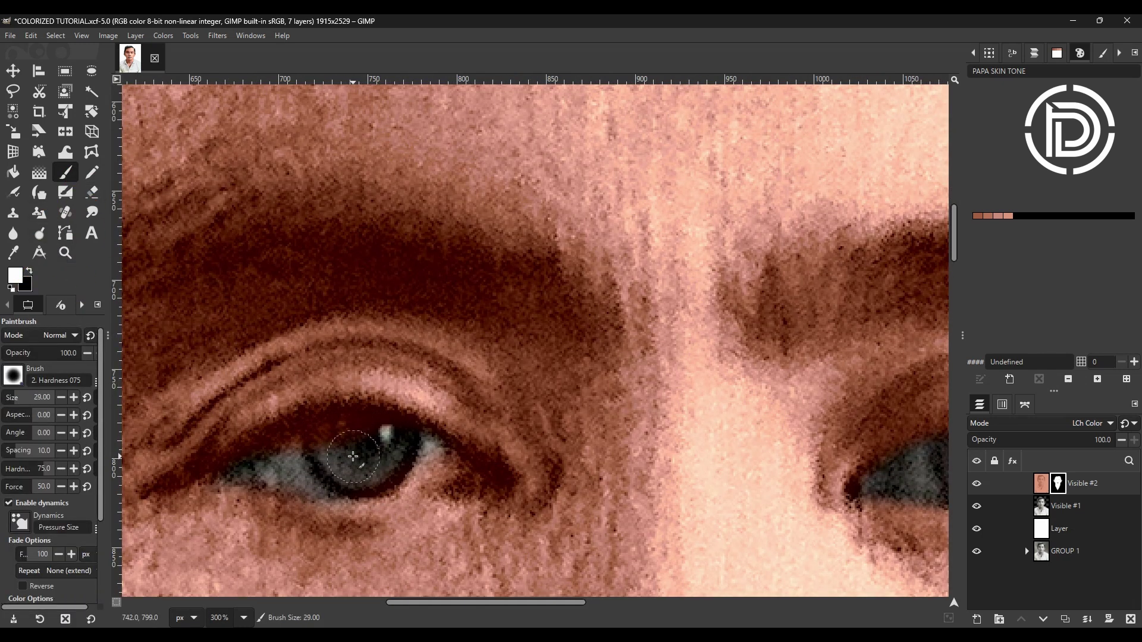
mouse_move(411, 465)
mouse_down()
mouse_move(454, 463)
mouse_move(471, 480)
mouse_move(329, 495)
mouse_move(408, 487)
mouse_move(360, 499)
mouse_move(249, 479)
mouse_move(319, 496)
mouse_move(274, 485)
mouse_move(446, 458)
mouse_move(414, 477)
mouse_move(386, 456)
mouse_move(421, 452)
mouse_move(337, 423)
mouse_move(249, 464)
mouse_up()
key(x)
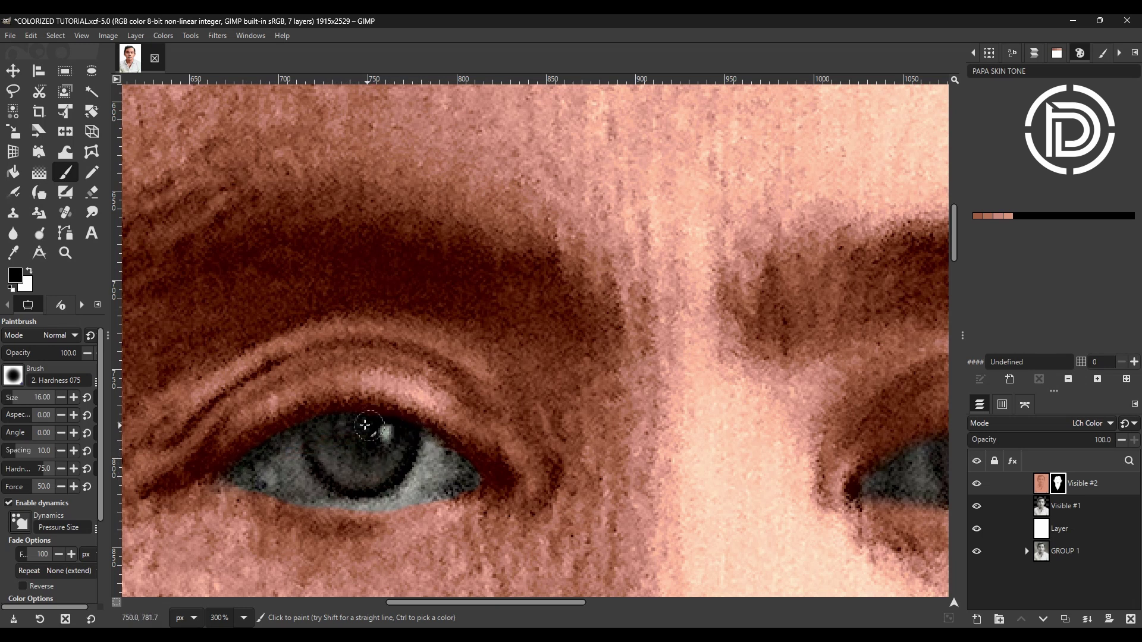
Paint black on the mask over the right eyeball to clear its skin tone, and switch back to white.
scroll(737, 493, right, 5)
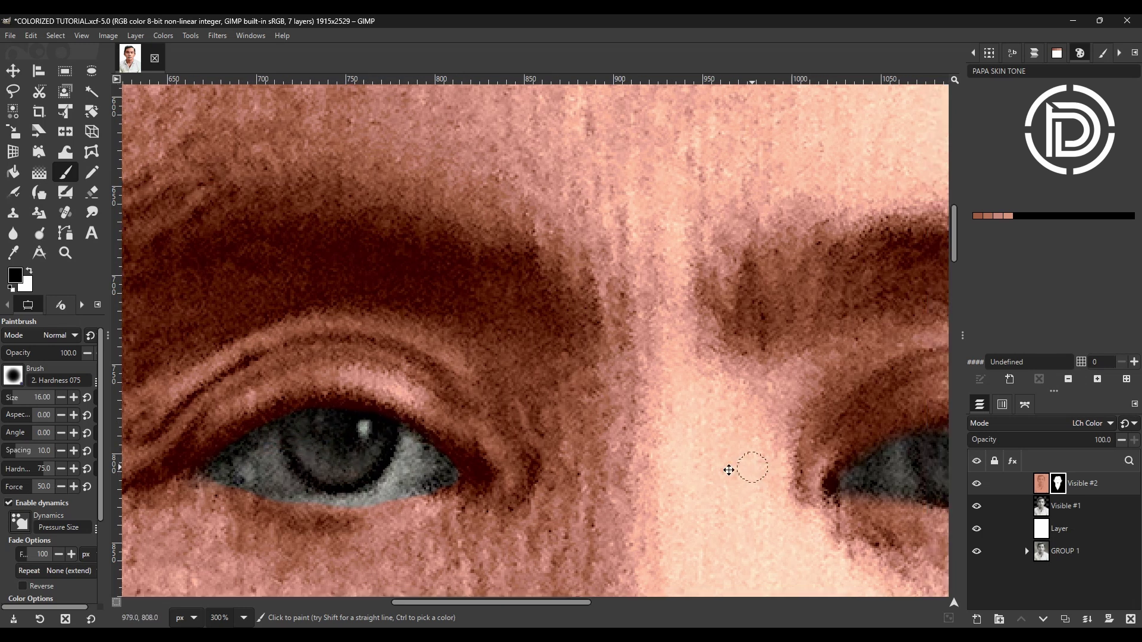
drag(482, 509, 577, 495)
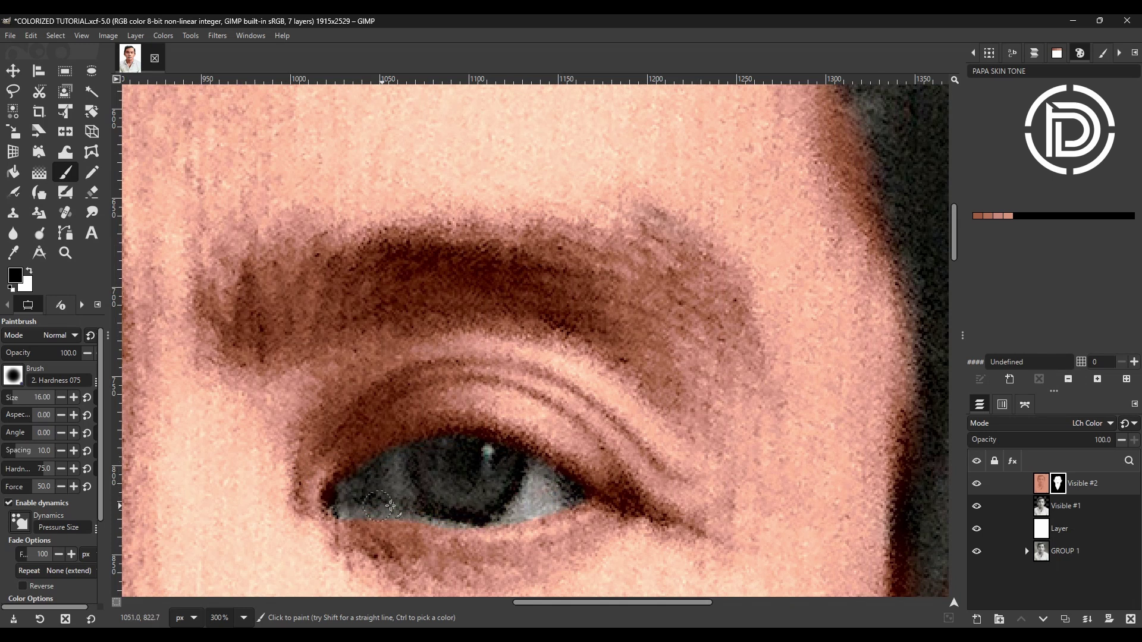
mouse_move(462, 560)
mouse_down()
mouse_move(404, 531)
mouse_move(488, 542)
mouse_up()
key(x)
Clean up the lip outline on the mask with black so the lips carry no skin tone.
scroll(738, 441, up, 10)
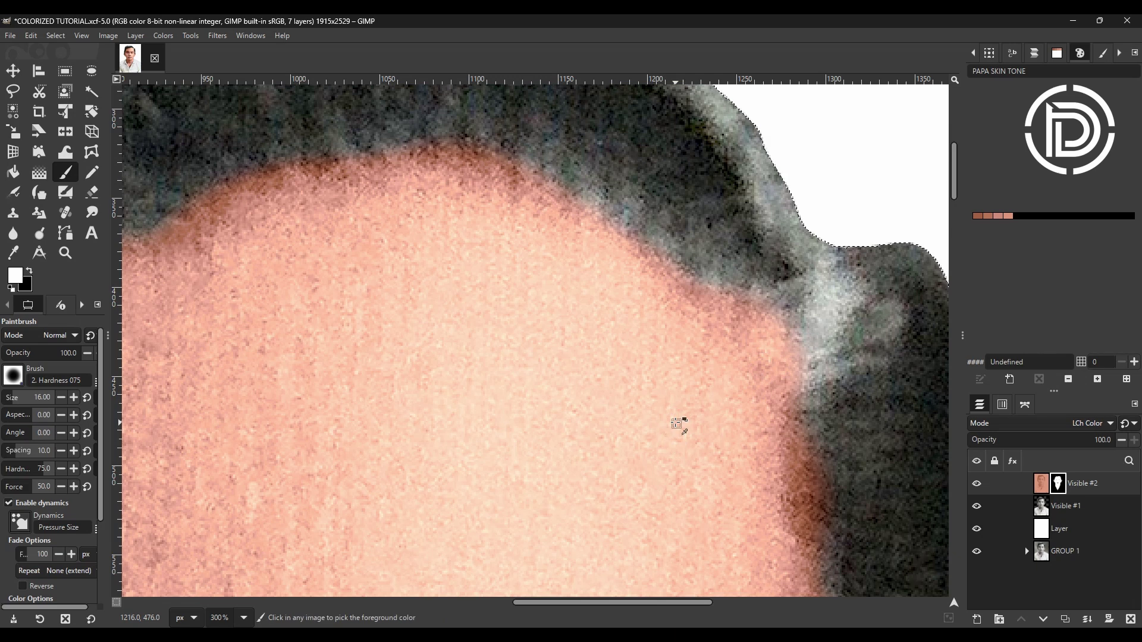
scroll(671, 489, down, 6)
drag(635, 575, 596, 273)
scroll(596, 273, down, 4)
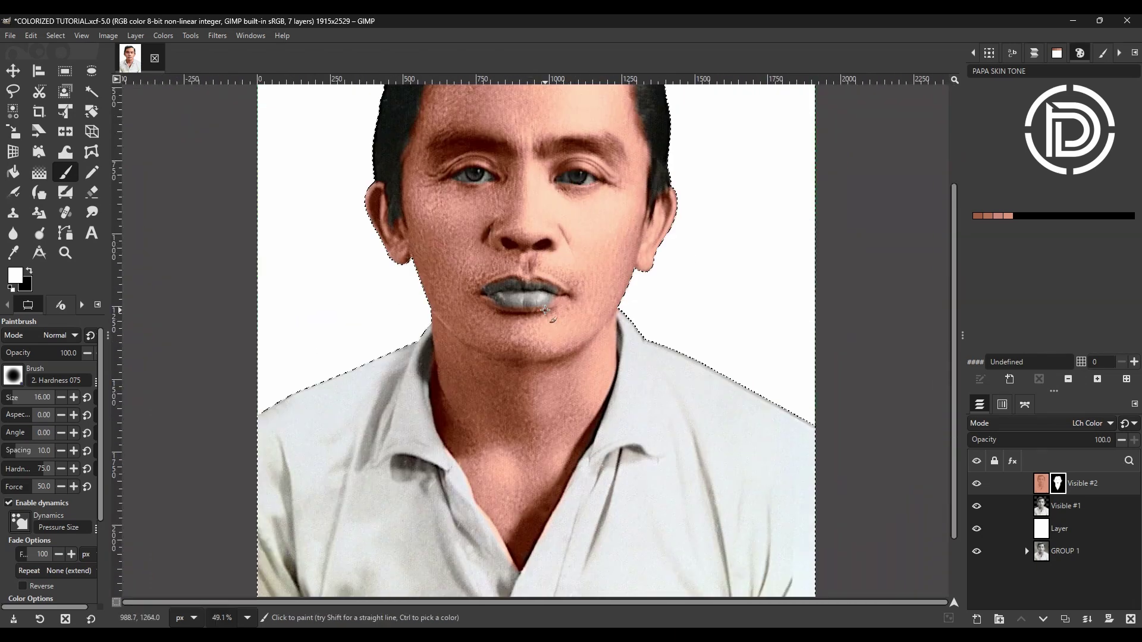
scroll(577, 274, up, 8)
key(x)
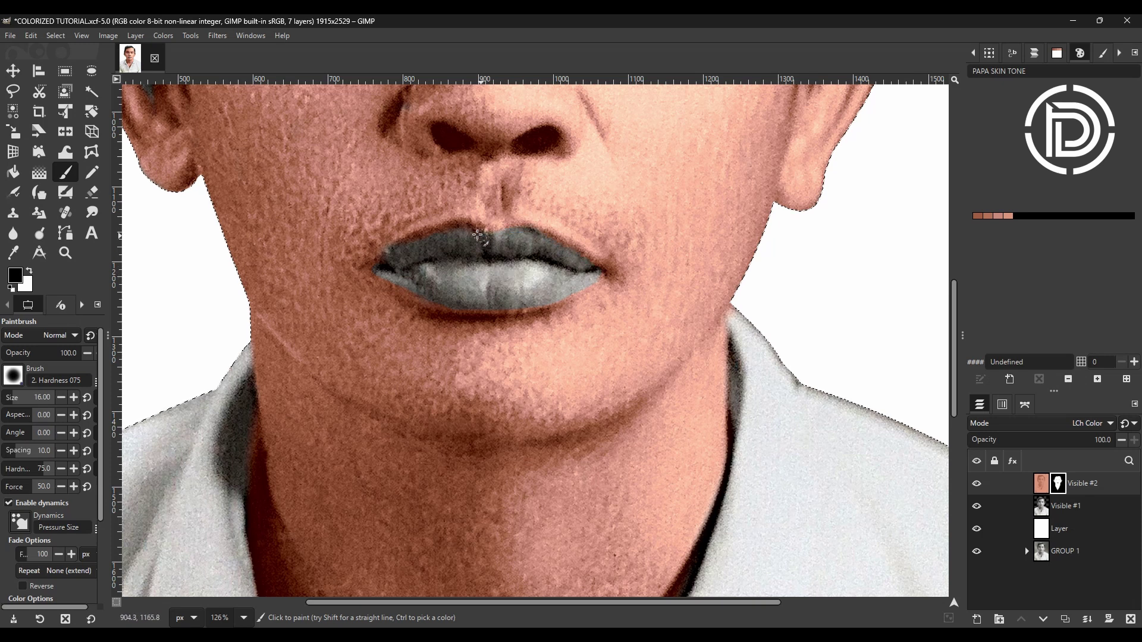
Paint black on the mask along the shirt's neck opening and collar edge to remove the skin tone spilling onto the fabric.
scroll(463, 256, down, 10)
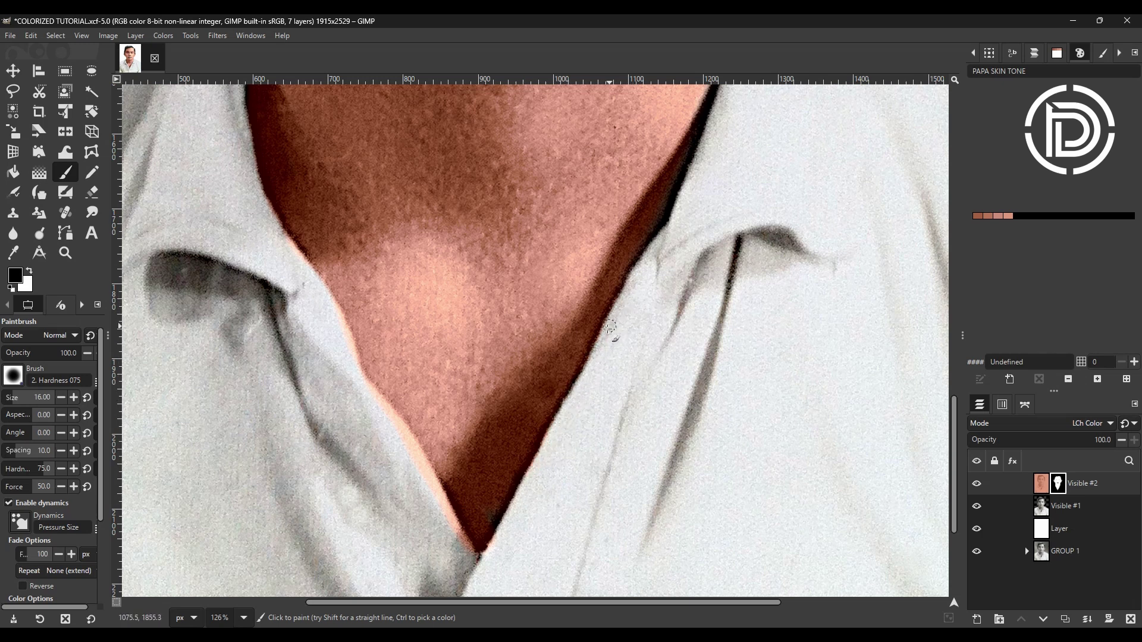
scroll(523, 340, down, 5)
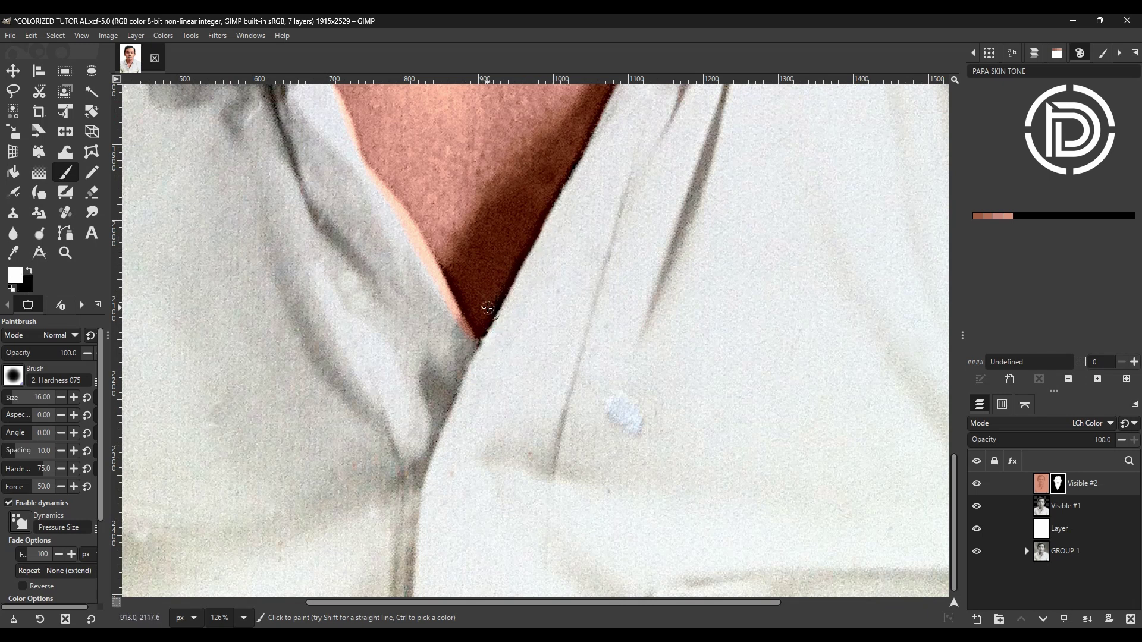
key(x)
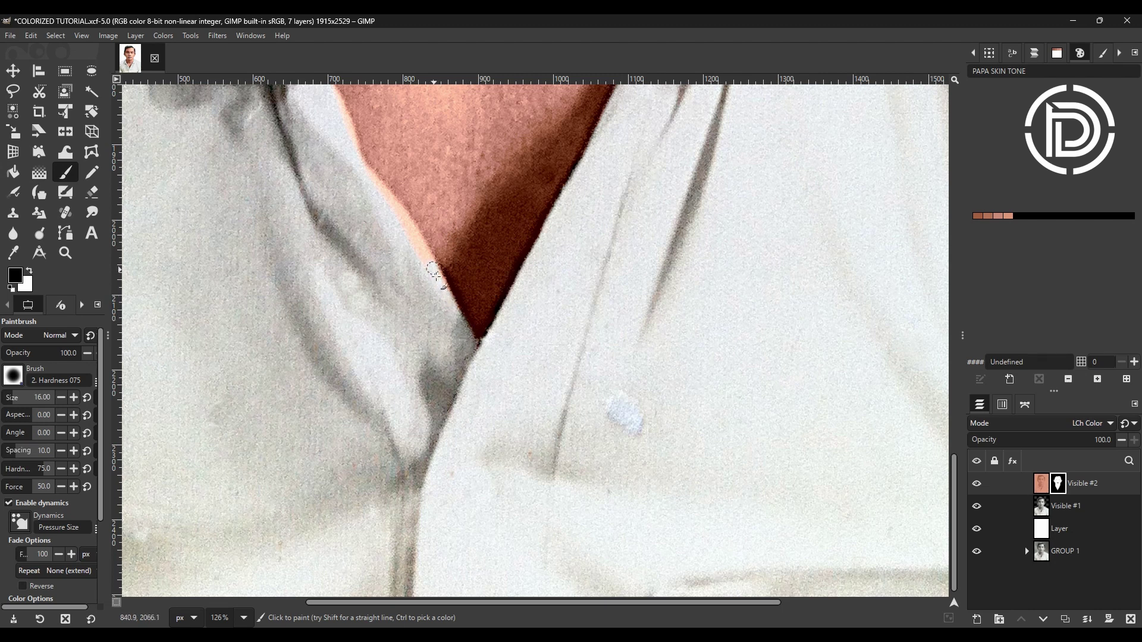
drag(444, 295, 396, 215)
scroll(335, 217, up, 3)
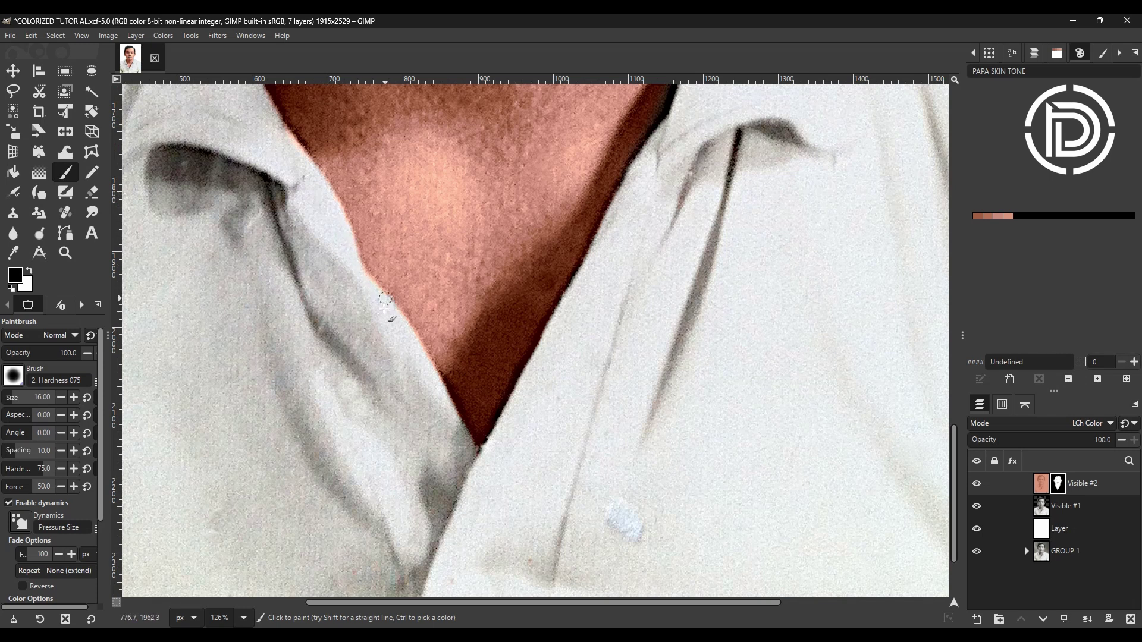
scroll(280, 220, up, 3)
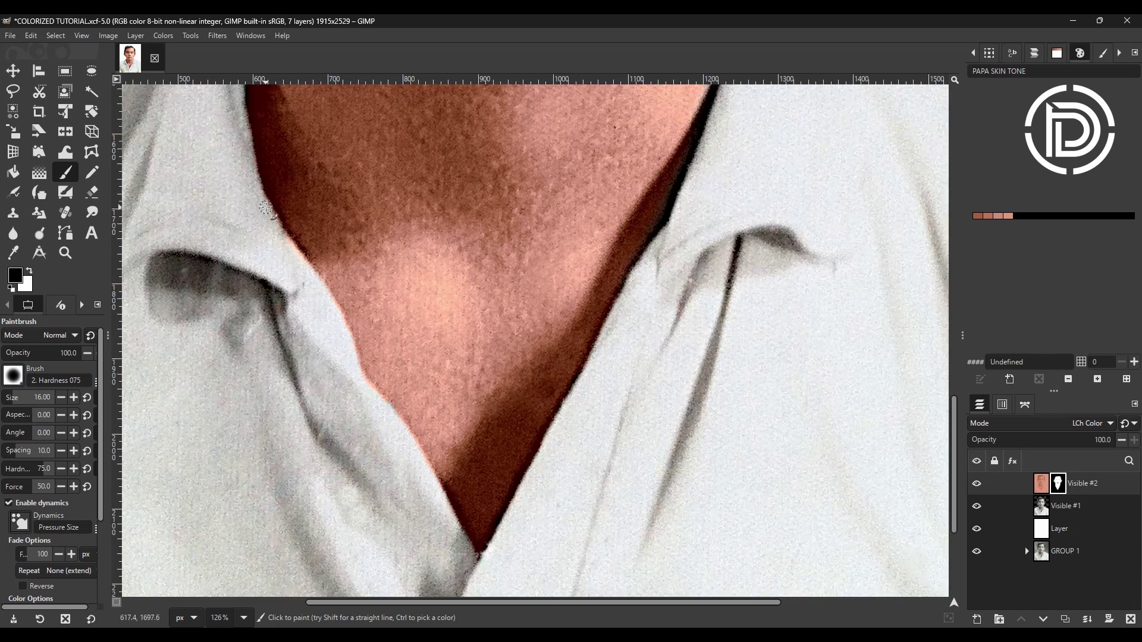
scroll(280, 226, up, 6)
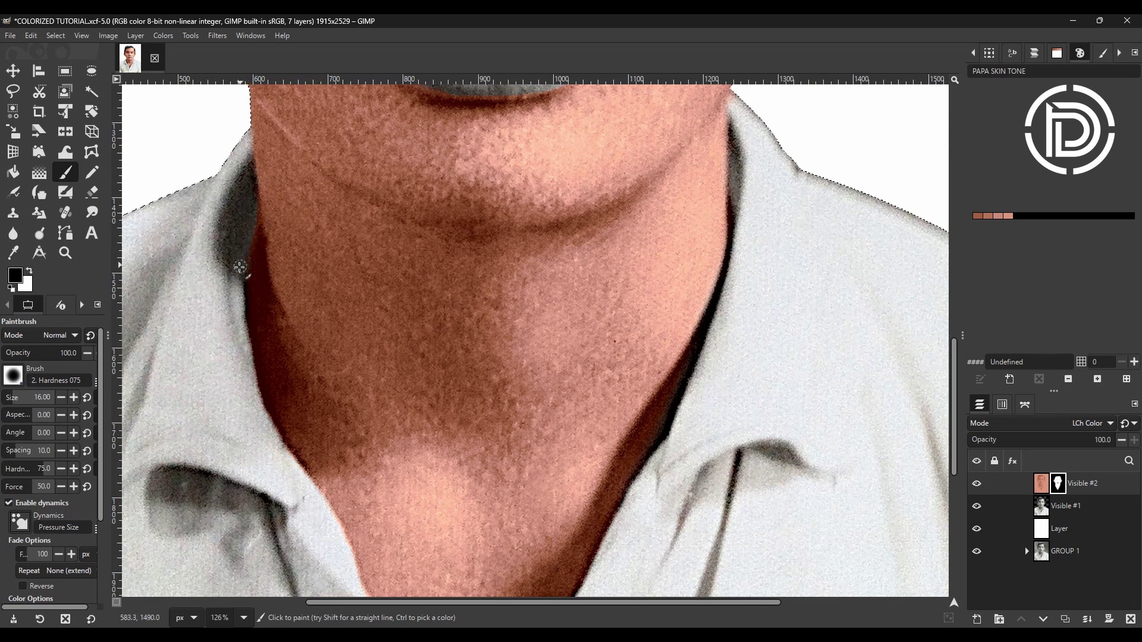
scroll(239, 226, up, 3)
scroll(240, 225, down, 3)
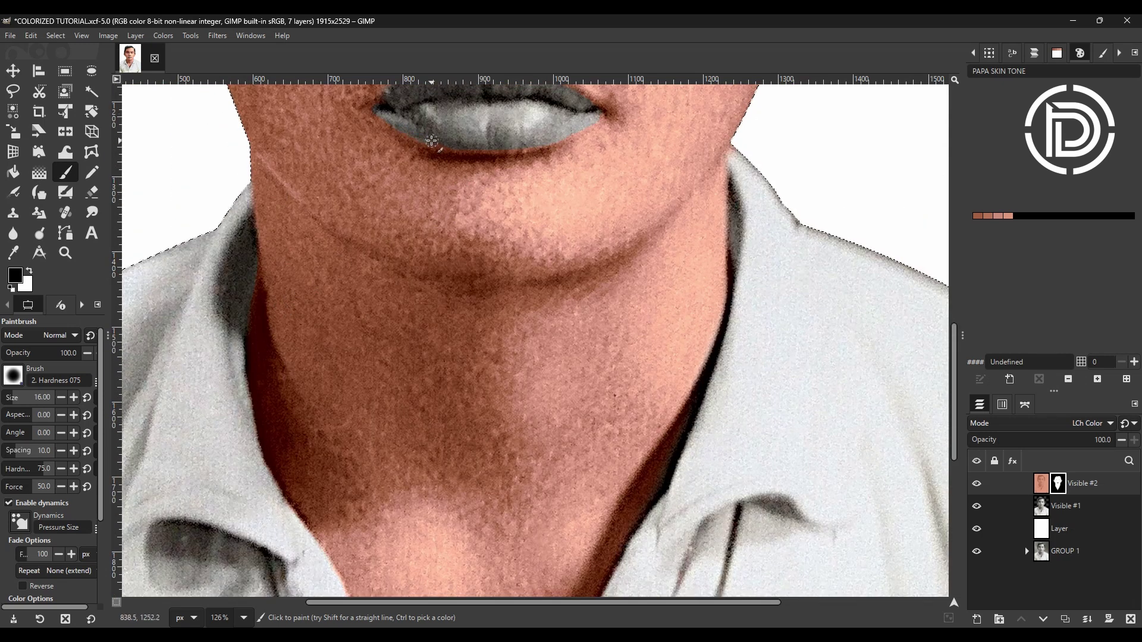
scroll(382, 116, up, 4)
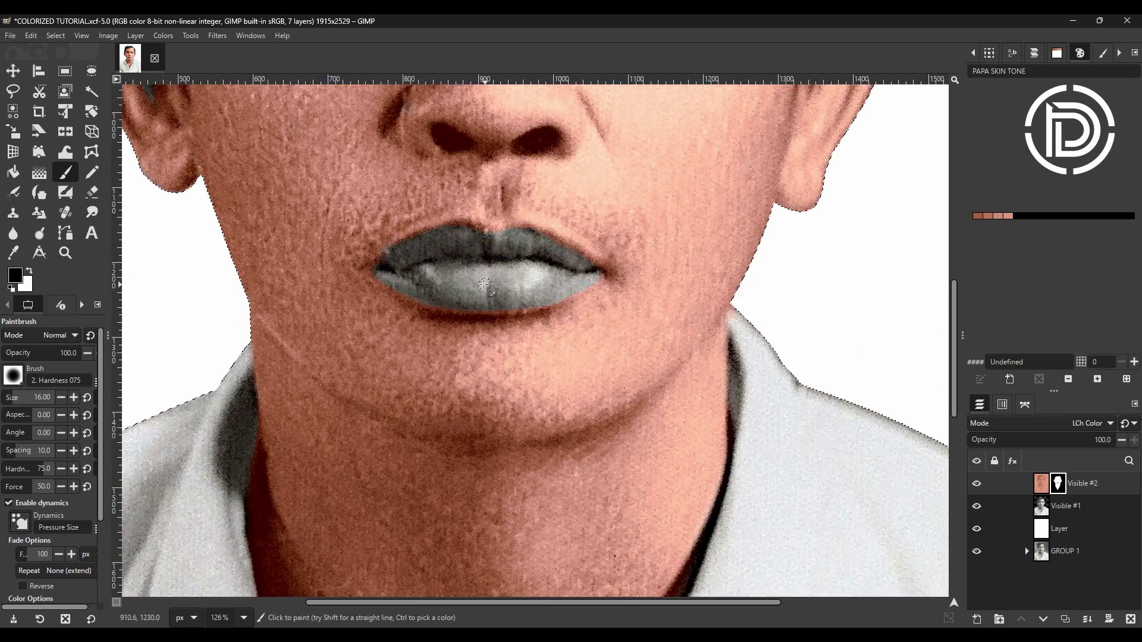
Switch the foreground back to white, duplicate the Visible #1 layer and rename the copy HAIR.
key(x)
key(z)
click(449, 272)
ctrl+scroll(449, 272, down, 8)
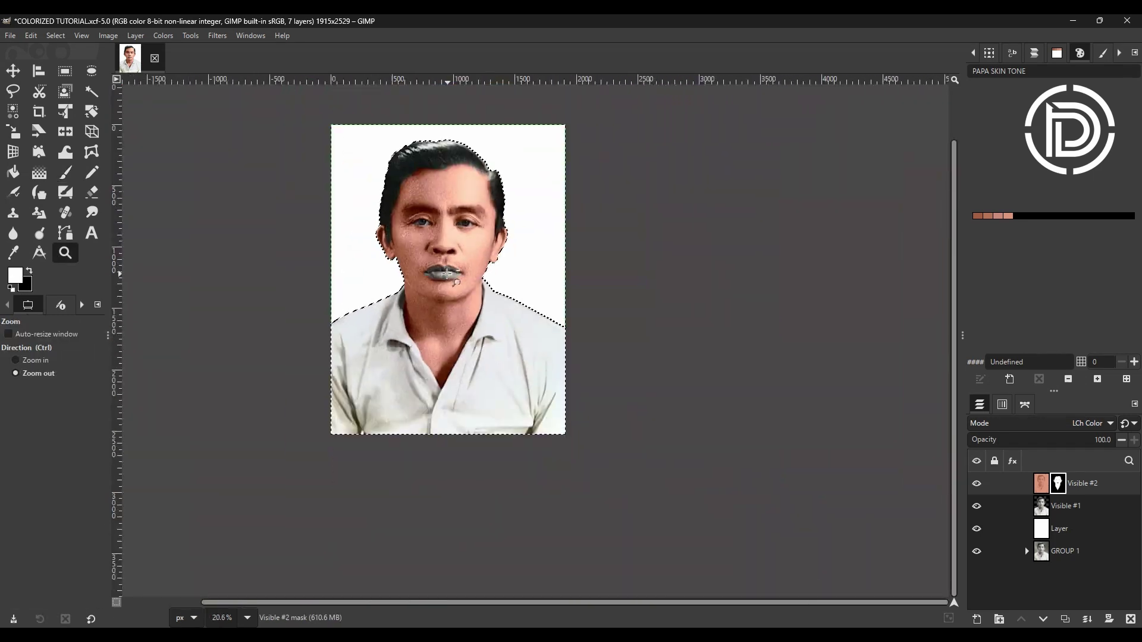
click(1101, 504)
click(1074, 620)
click(1101, 511)
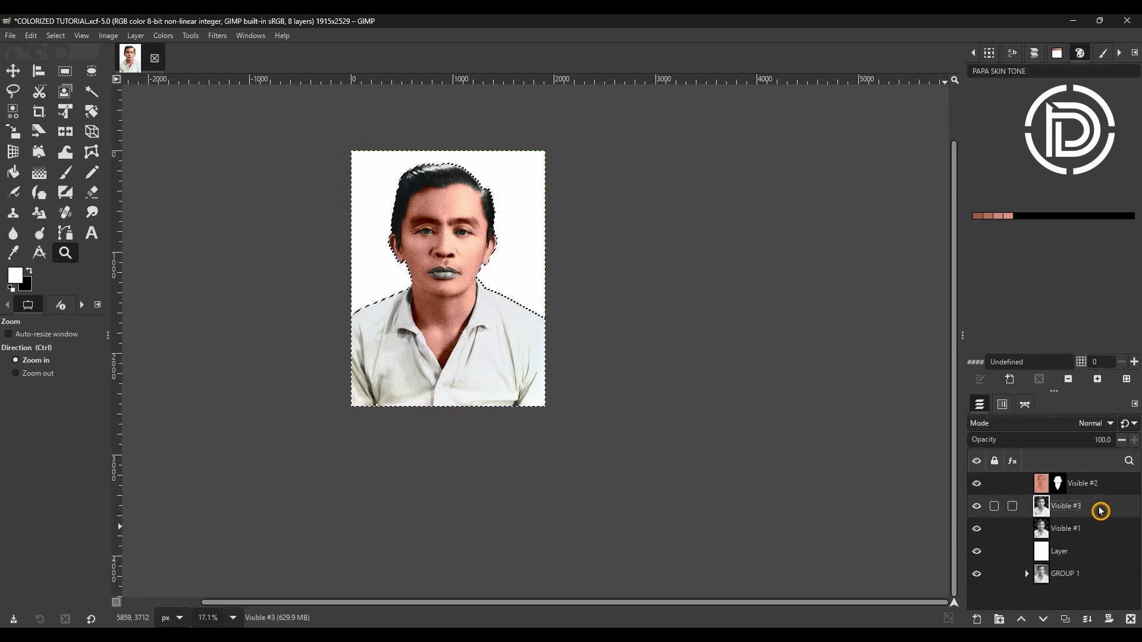
double_click(1064, 508)
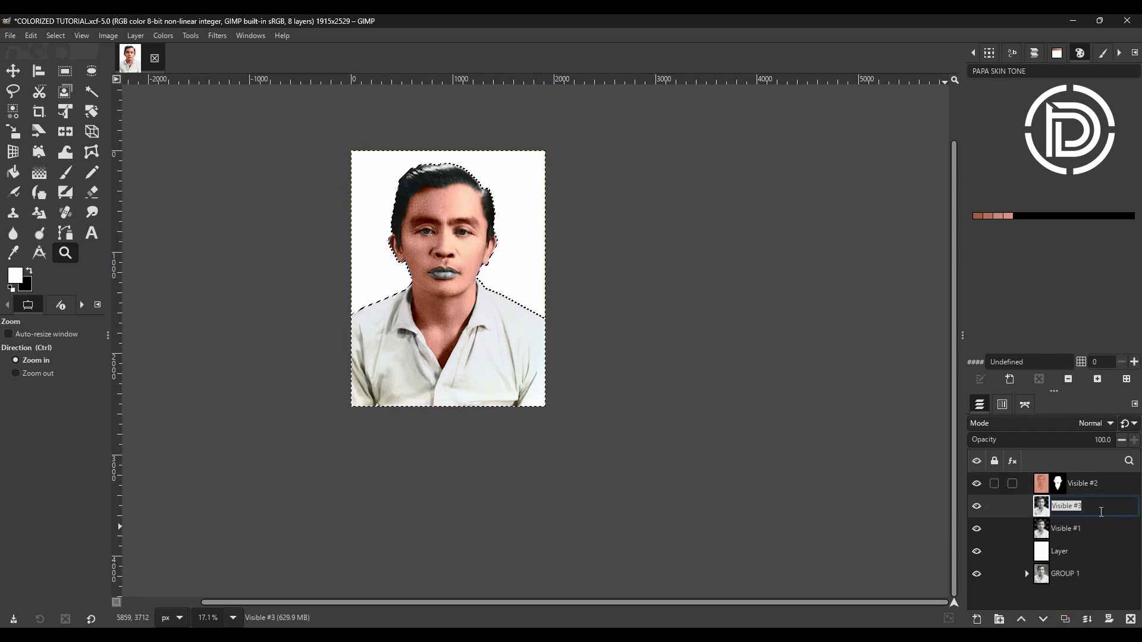
key(Return)
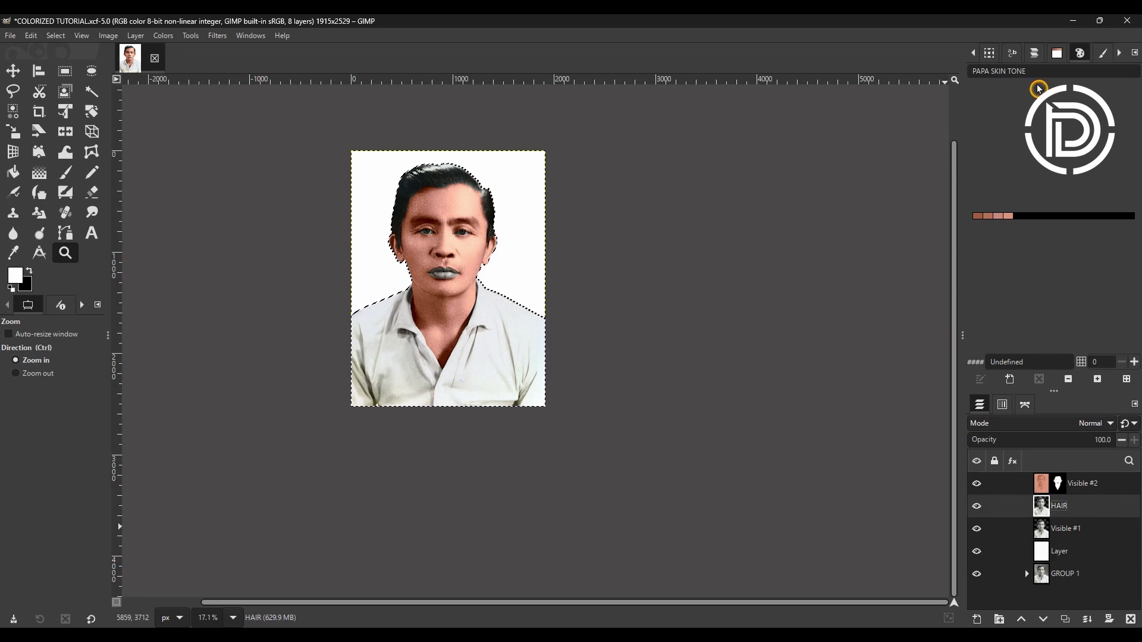
Choose the FILIPINO HAIR palette and apply Palette Map to the HAIR layer.
click(1053, 71)
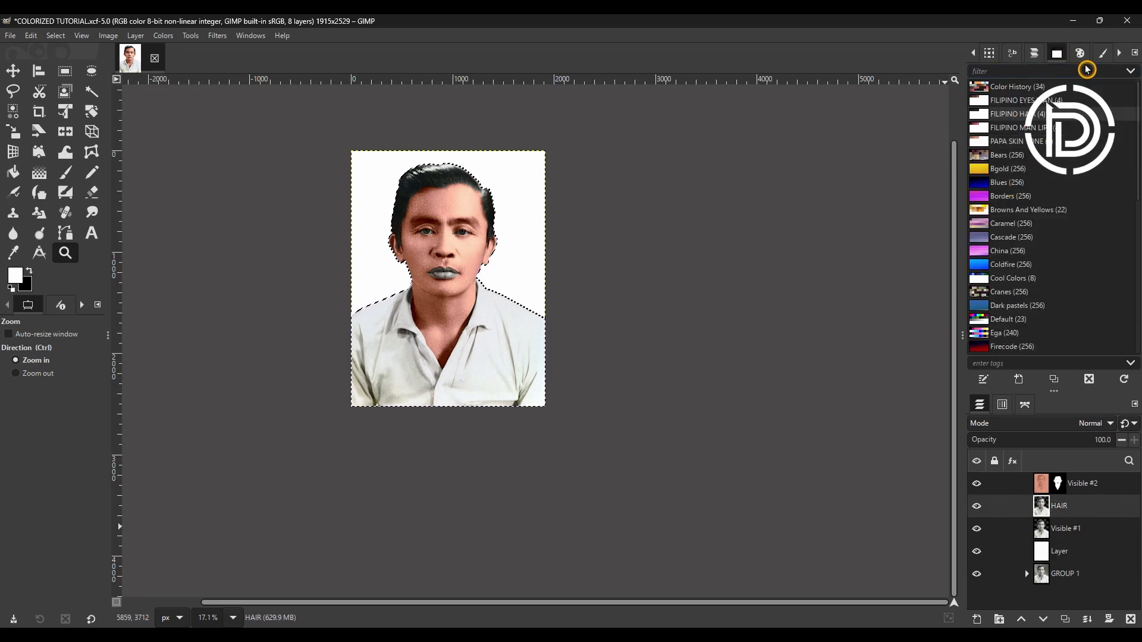
click(1011, 114)
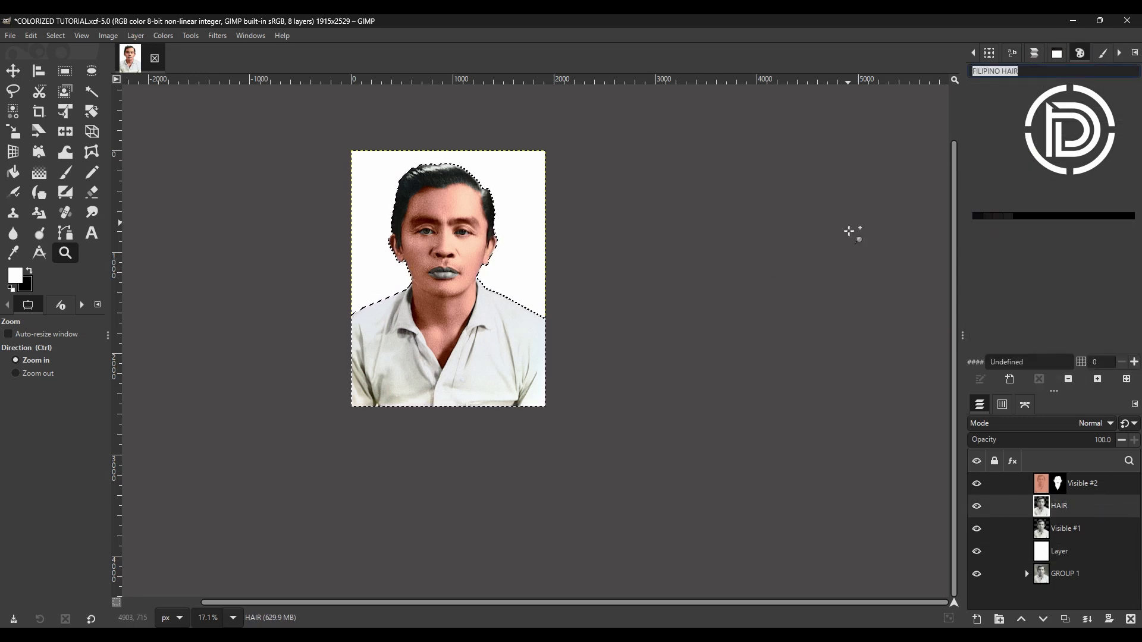
click(171, 35)
mouse_move(184, 291)
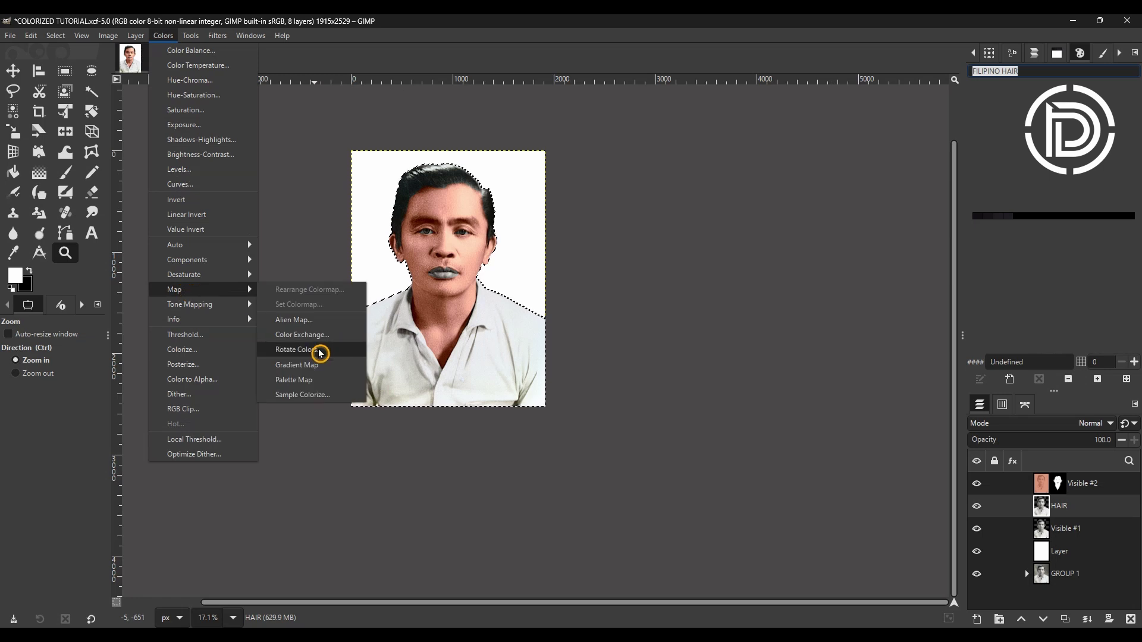
click(311, 383)
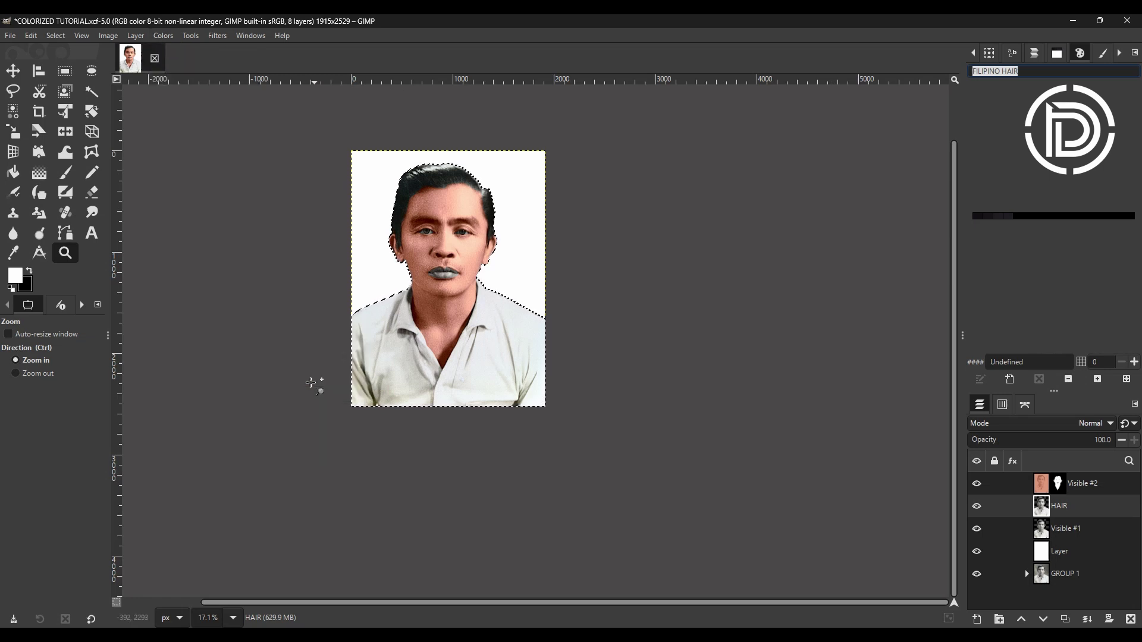
Add a black layer mask to the HAIR layer to hide its color.
right_click(1099, 508)
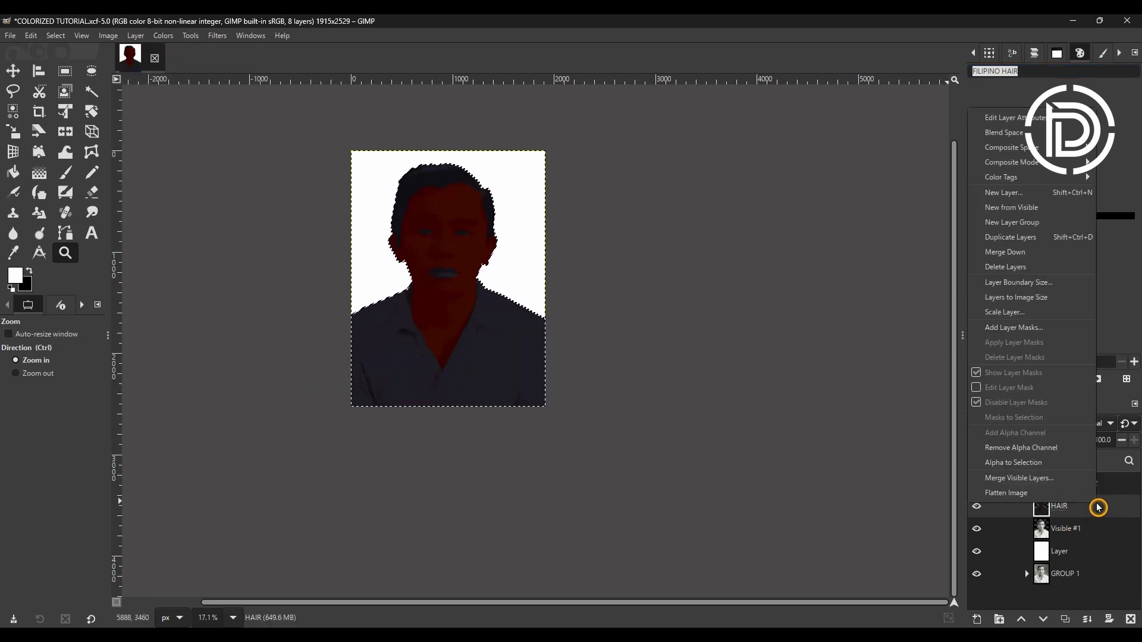
click(1014, 327)
click(579, 438)
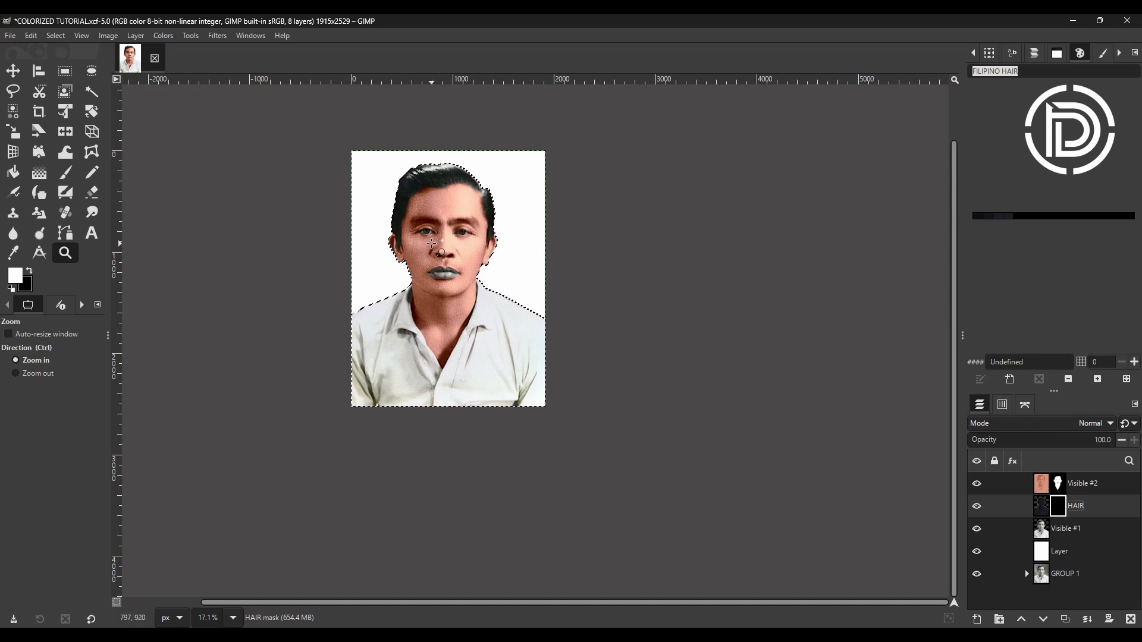
Activate the Visible #2 mask and touch up the uncolored spot beside the nose with the Paintbrush in white.
click(431, 244)
click(432, 240)
click(435, 235)
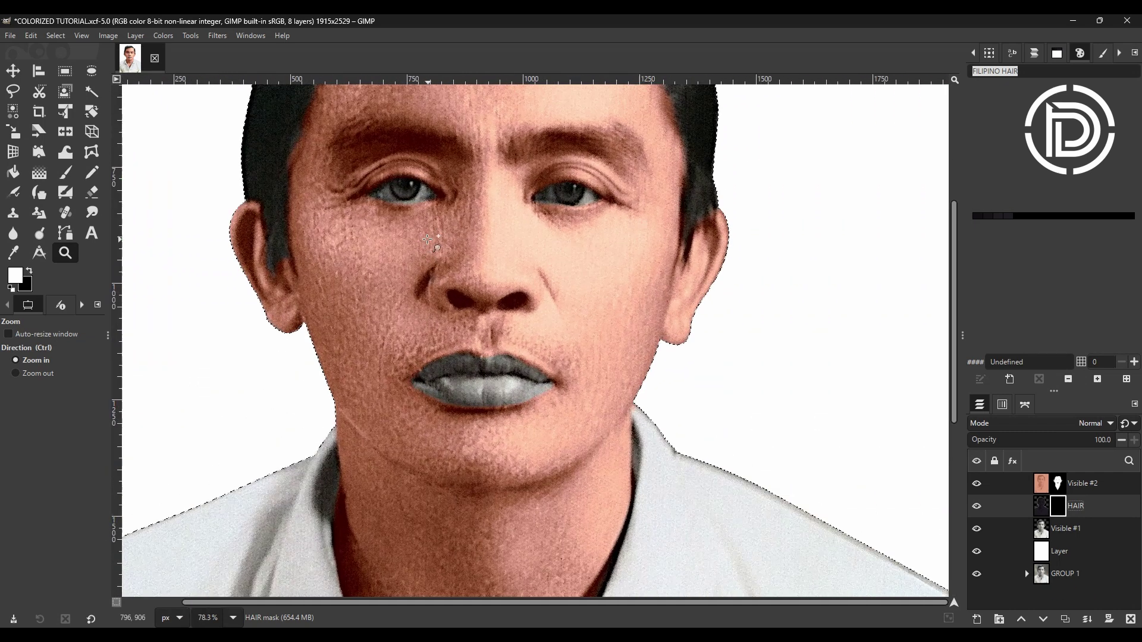
click(435, 232)
click(464, 279)
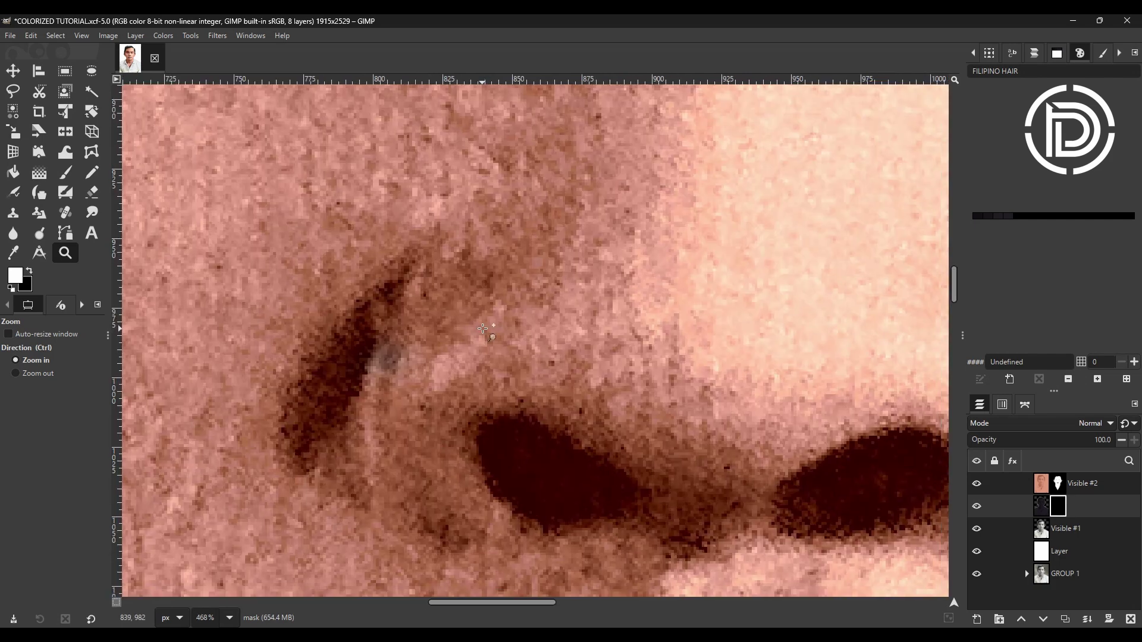
click(483, 329)
scroll(484, 328, down, 15)
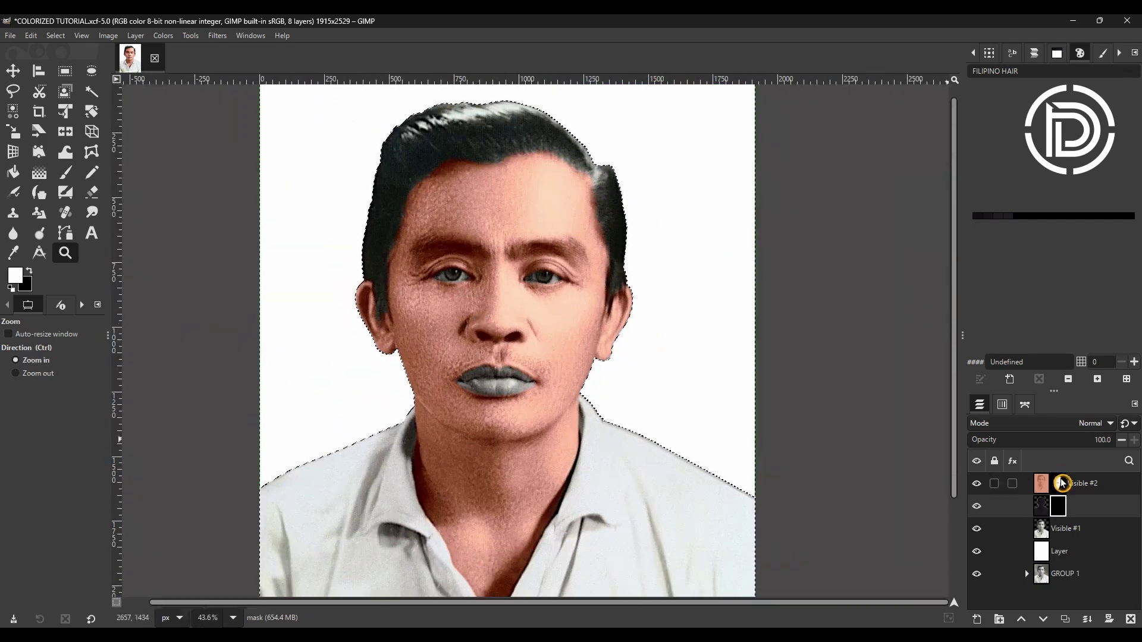
click(1062, 483)
scroll(469, 354, up, 9)
key(p)
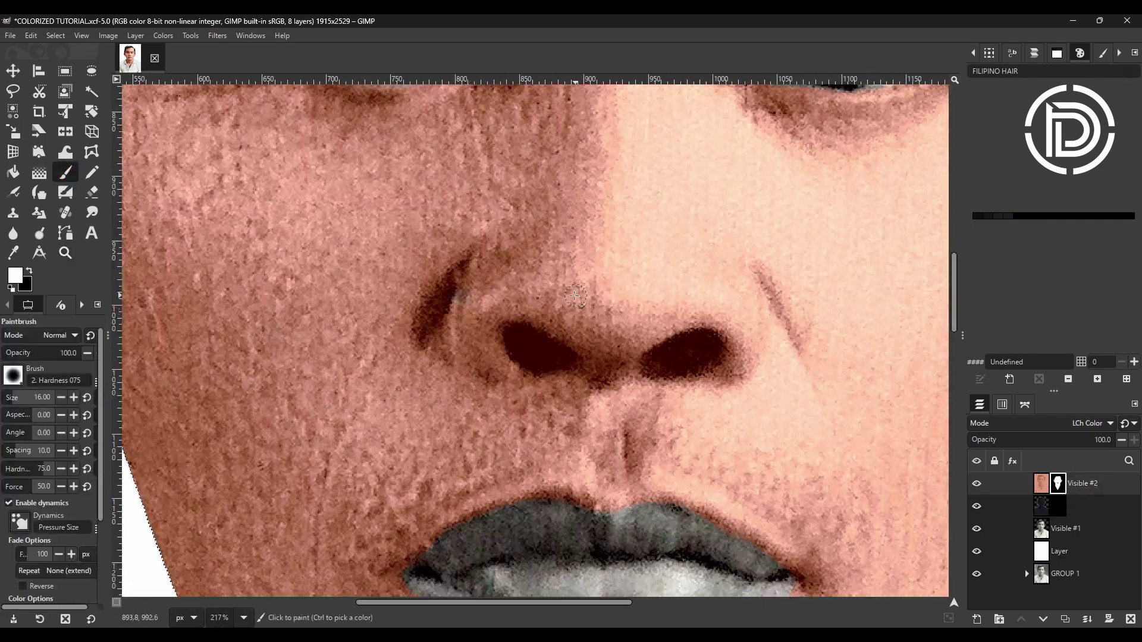
scroll(316, 291, down, 5)
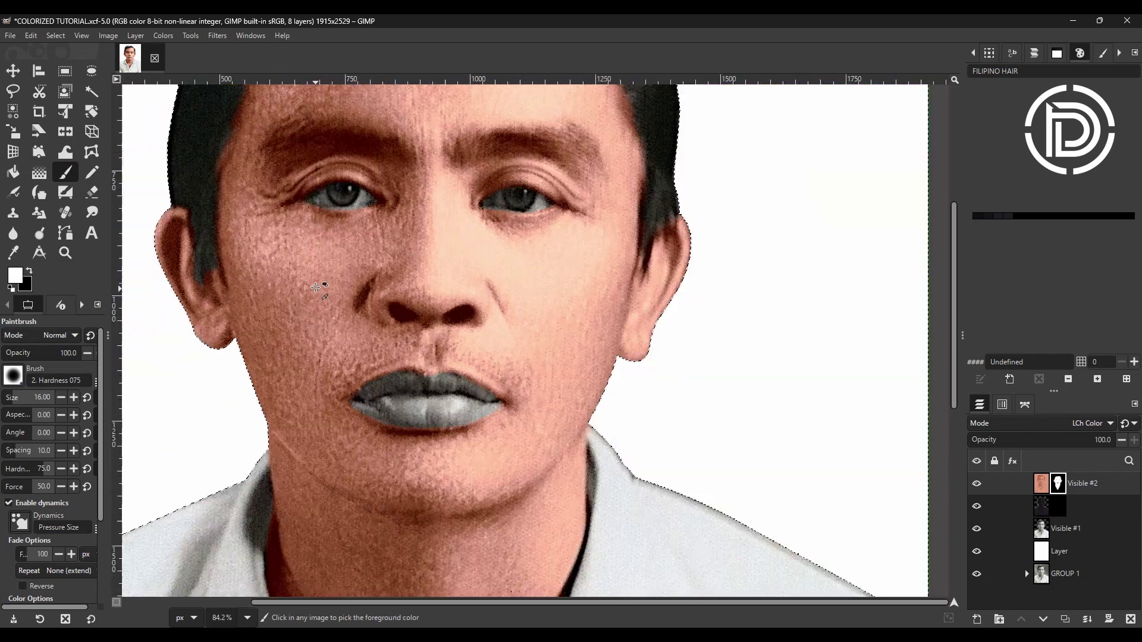
Enlarge the brush to 102, dab white on the hair layer's mask and set that layer's blend mode to LCh Color.
scroll(269, 235, up, 5)
key(bracketright)
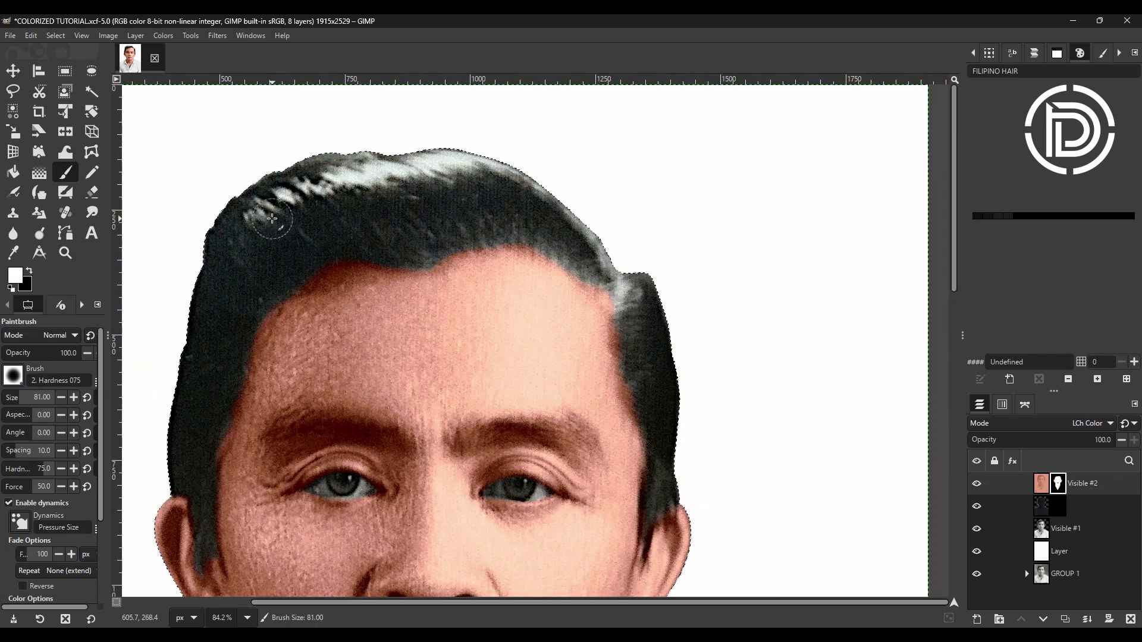
click(1058, 506)
click(275, 208)
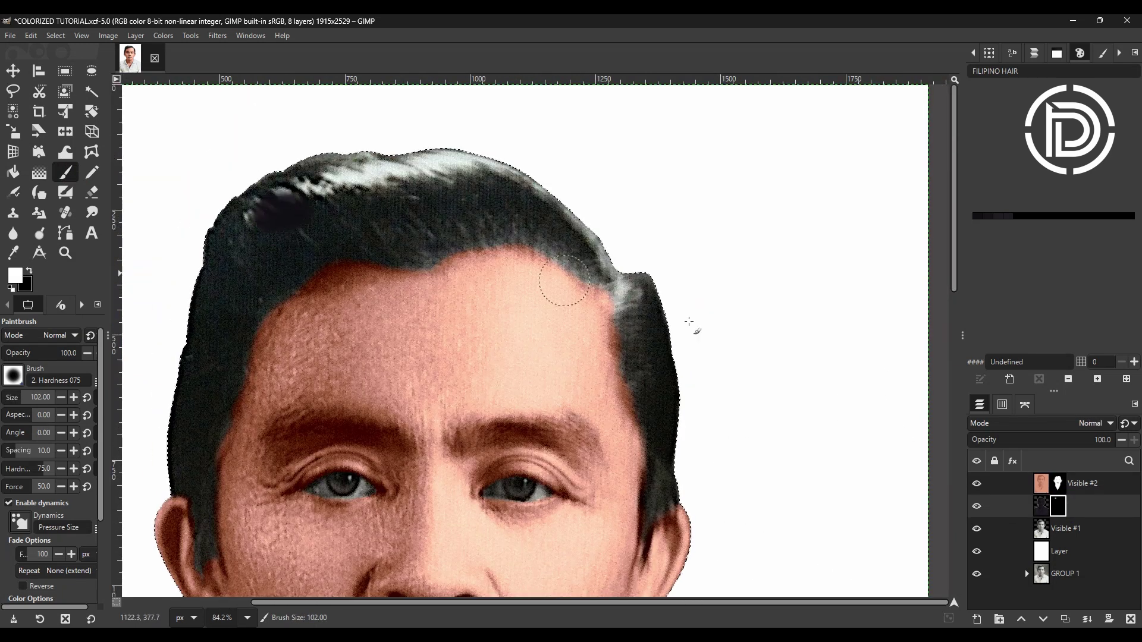
click(1054, 423)
scroll(992, 581, down, 5)
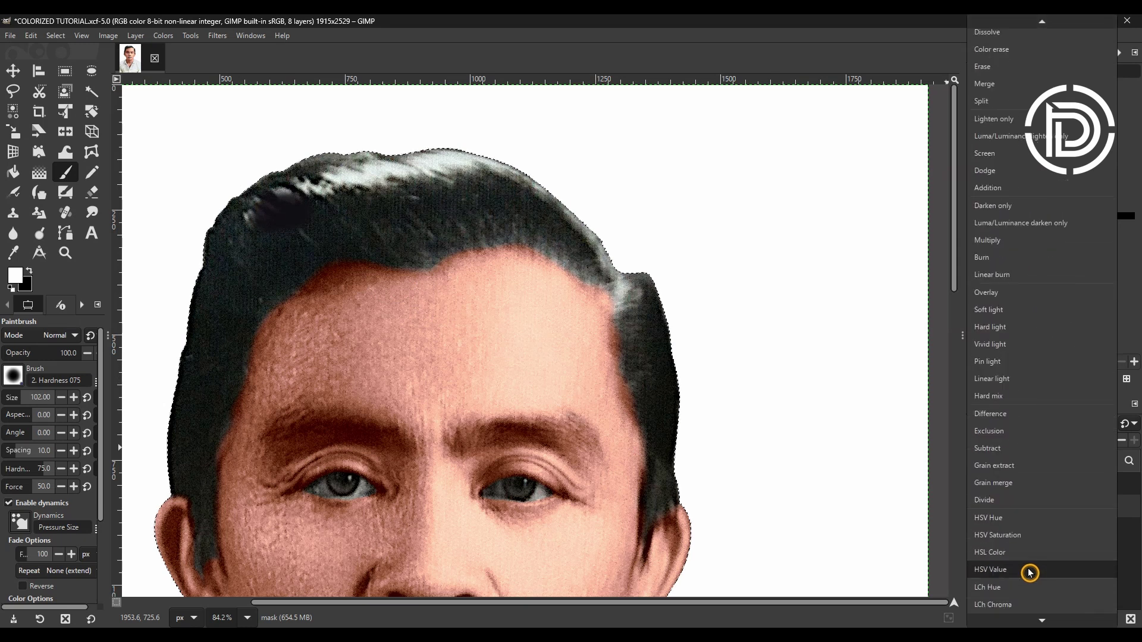
click(1032, 588)
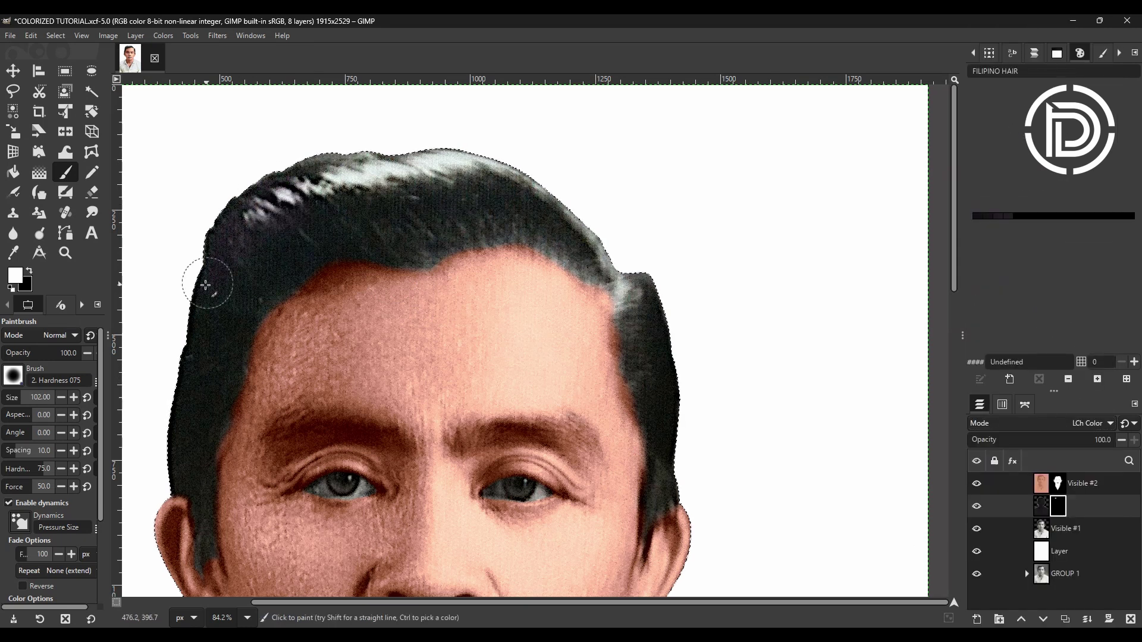
Paint white on the hair layer's mask across the top and sides of the hair, reducing the brush to 52.
mouse_move(173, 450)
mouse_down()
mouse_move(184, 416)
mouse_move(191, 449)
mouse_move(206, 429)
mouse_move(251, 319)
mouse_move(285, 282)
mouse_move(277, 269)
mouse_move(233, 319)
mouse_move(209, 296)
mouse_move(204, 353)
mouse_move(218, 427)
mouse_move(247, 283)
mouse_move(270, 296)
mouse_move(274, 283)
mouse_move(397, 239)
mouse_move(408, 251)
mouse_move(416, 221)
mouse_move(402, 189)
mouse_move(321, 163)
mouse_move(509, 175)
mouse_move(615, 248)
mouse_move(673, 423)
mouse_move(678, 477)
mouse_move(639, 334)
mouse_move(639, 372)
mouse_move(669, 454)
mouse_move(657, 359)
mouse_move(587, 251)
mouse_move(480, 213)
mouse_move(414, 233)
mouse_move(420, 243)
mouse_move(363, 223)
mouse_move(389, 193)
mouse_move(506, 171)
mouse_move(242, 255)
mouse_move(188, 390)
mouse_move(197, 414)
mouse_move(225, 350)
mouse_up()
key(shift+bracketleft)
key(shift+bracketleft)
key(shift+bracketleft)
key(shift+bracketleft)
key(shift+bracketleft)
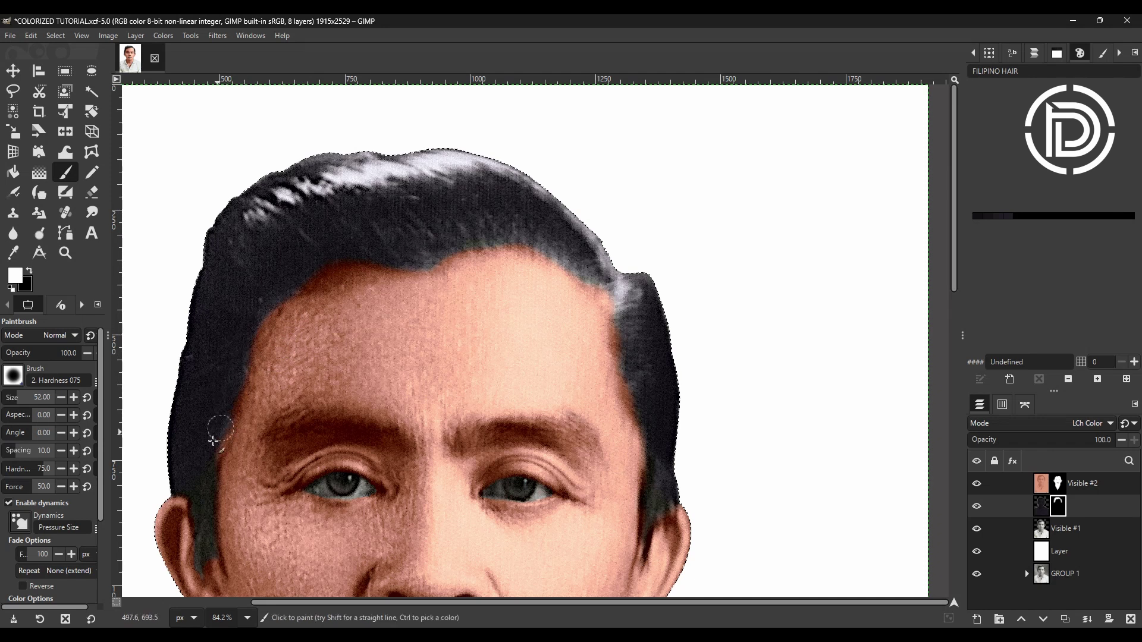
Paint white on the hair layer's mask over the sideburns and remaining hair edges, and over both eyes.
scroll(202, 357, down, 5)
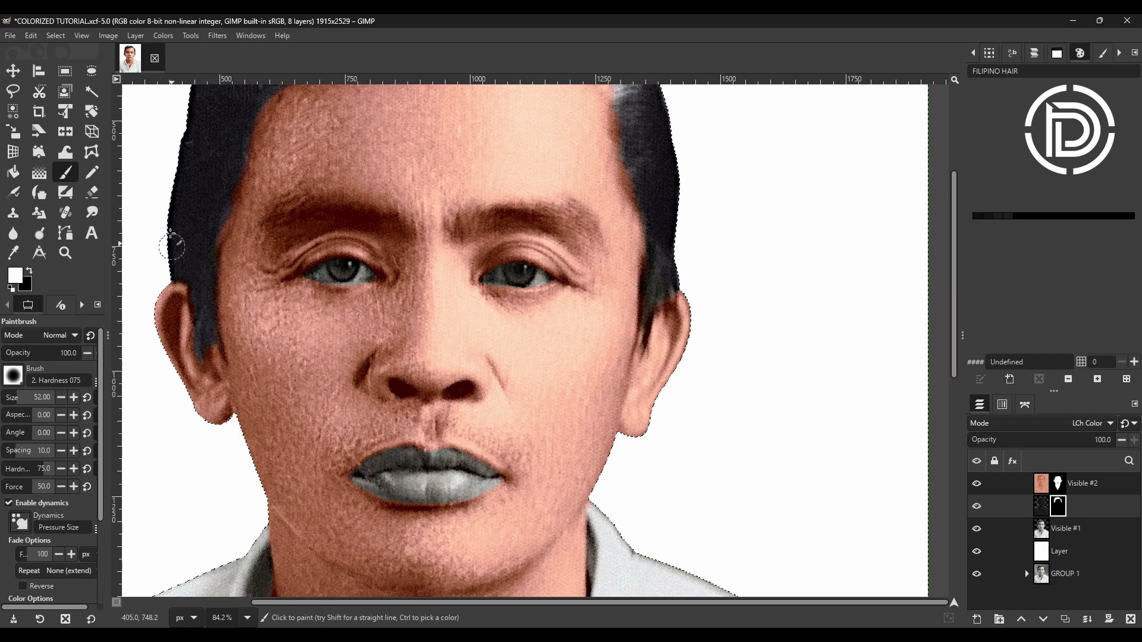
scroll(223, 216, up, 5)
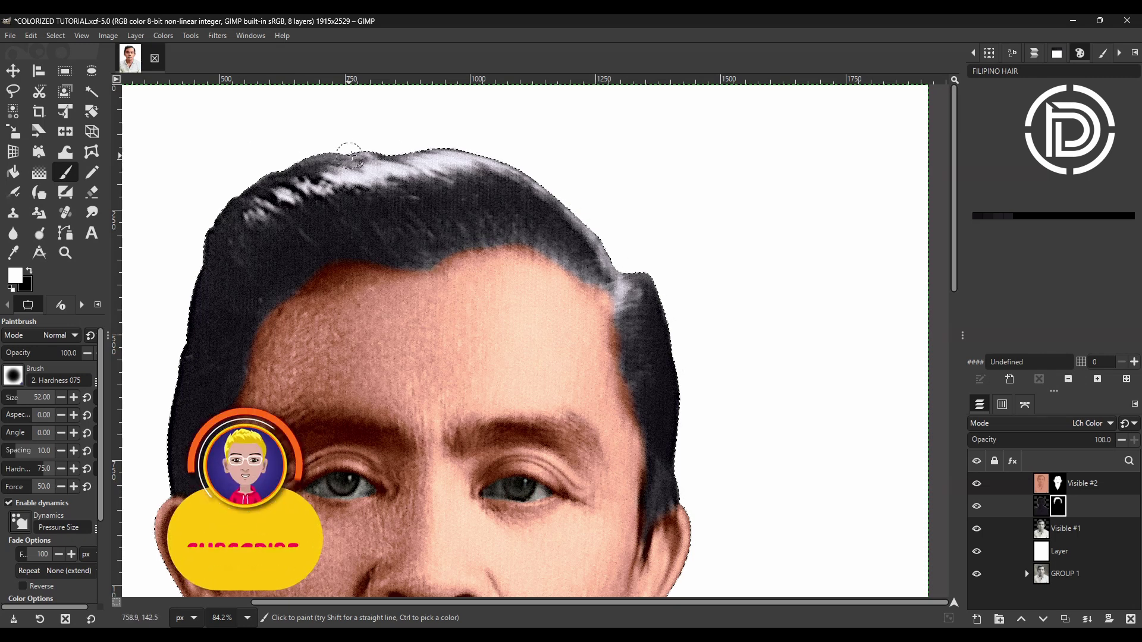
scroll(476, 285, down, 2)
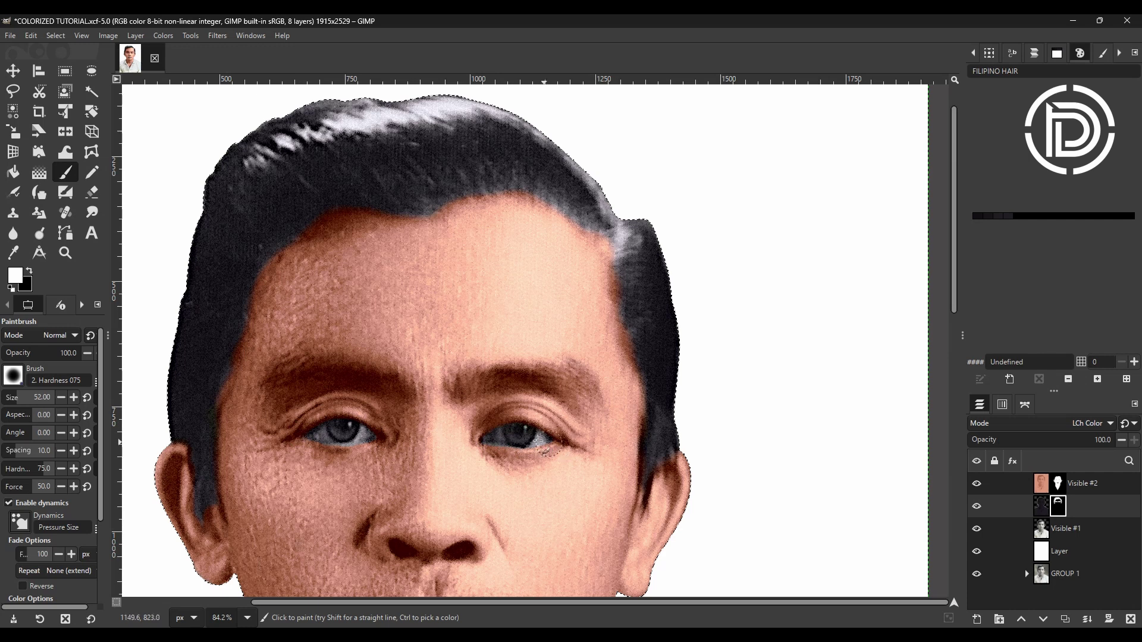
drag(538, 441, 542, 440)
Undo the full-strength stroke over the right eye, and set the brush opacity to 12 for painting on the Visible #2 mask.
click(1063, 485)
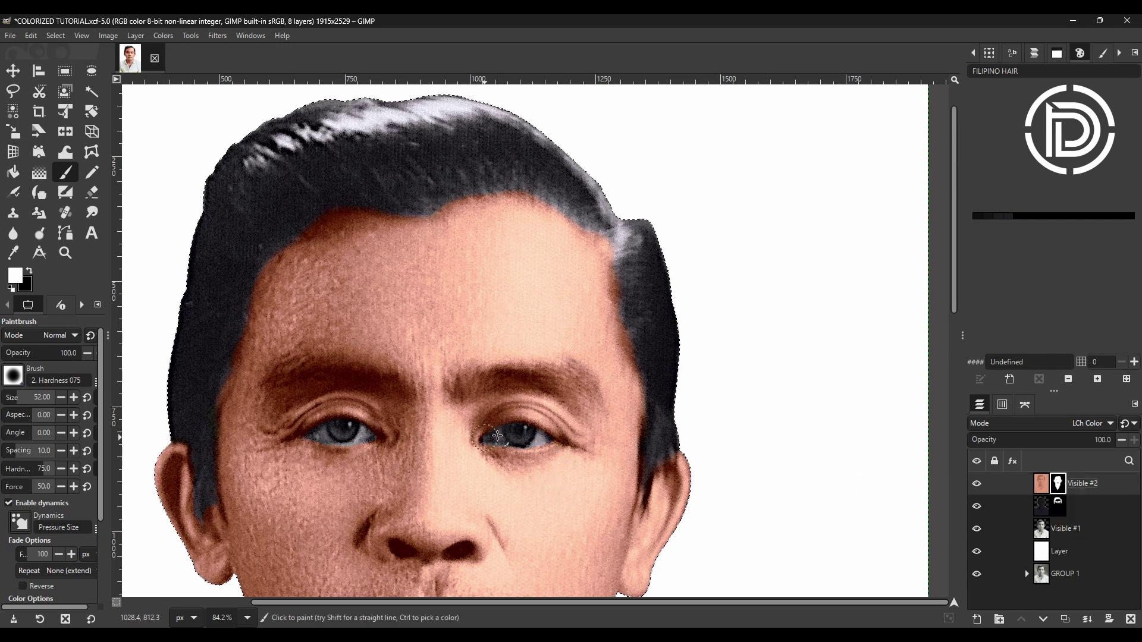
key(ctrl+z)
click(1059, 479)
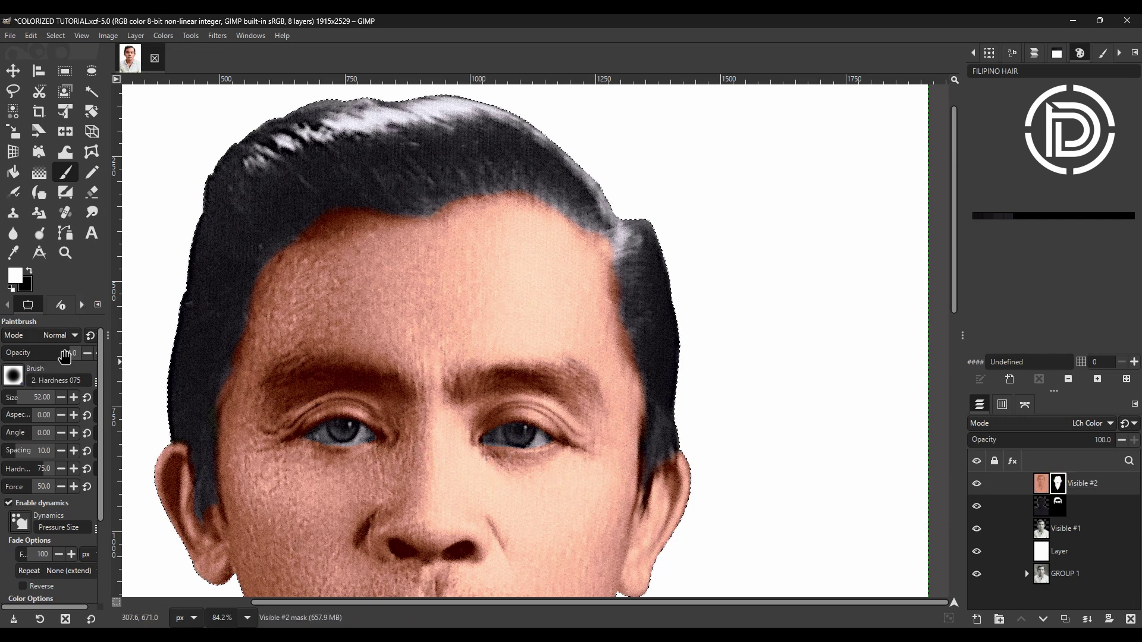
click(26, 354)
drag(26, 354, 13, 354)
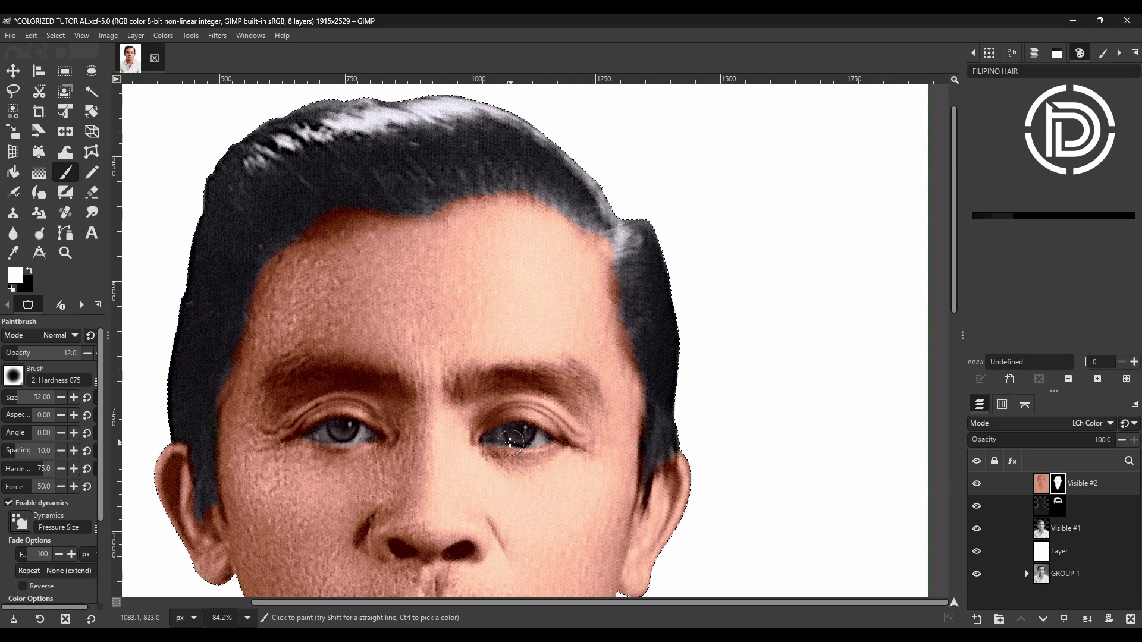
Duplicate the Visible #1 layer, save the image, and rename the copy LIP.
click(1066, 530)
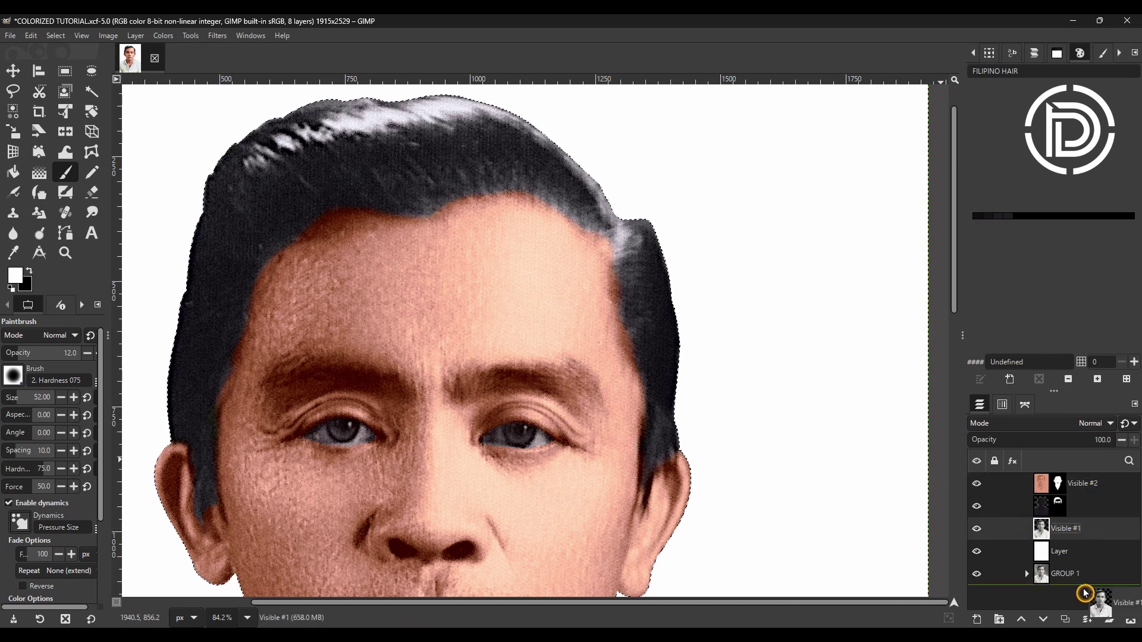
click(1065, 618)
double_click(1067, 528)
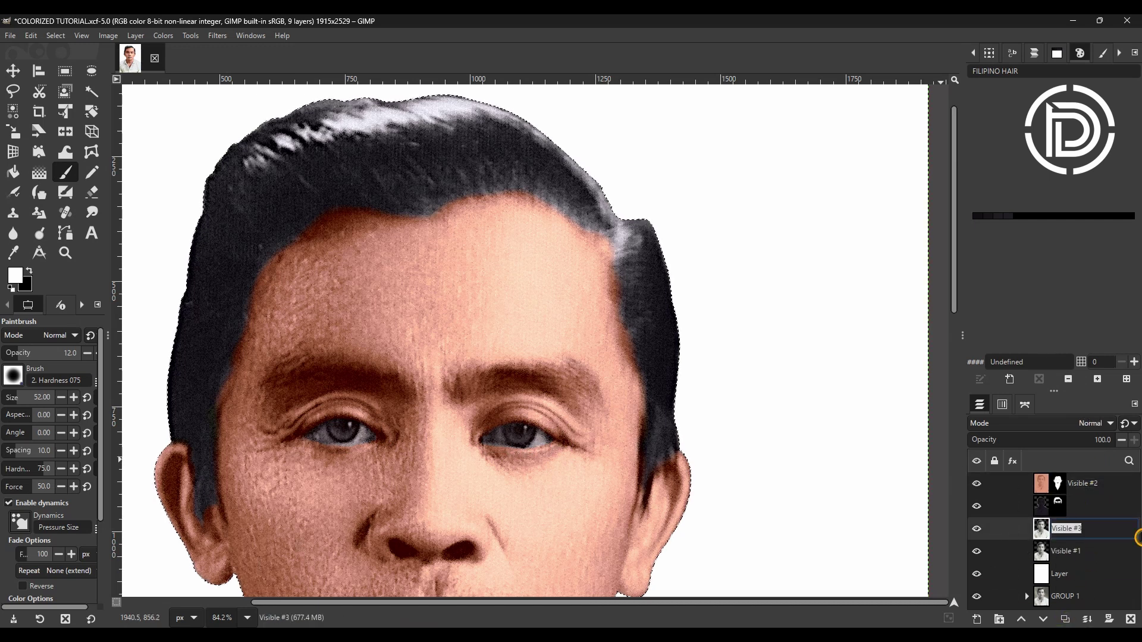
key(ctrl+s)
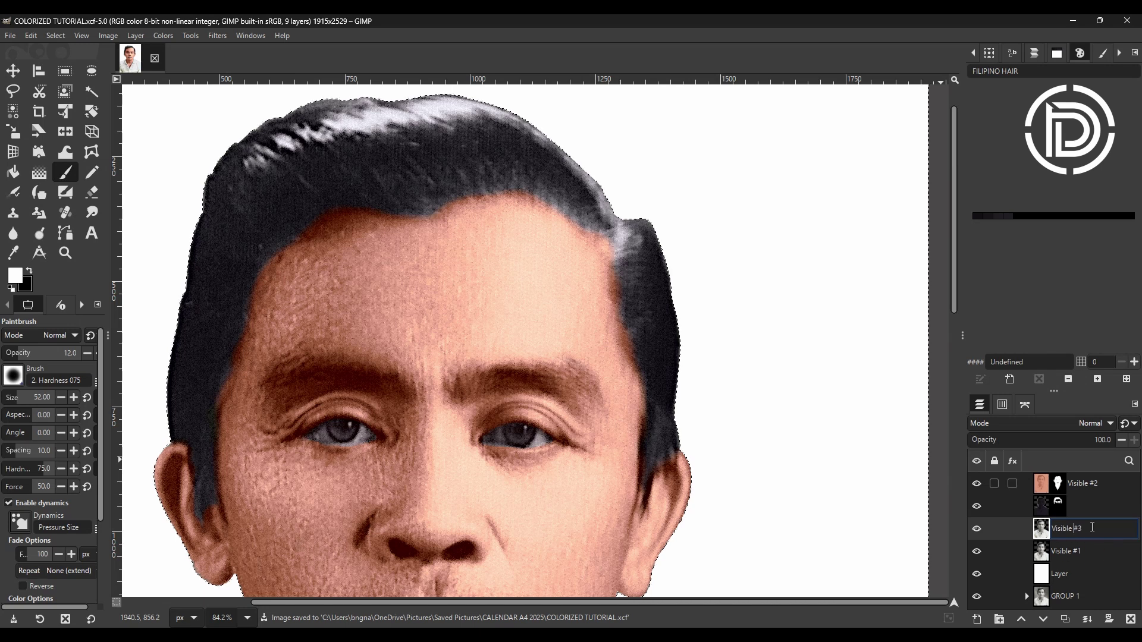
key(ctrl+a)
text(LIP)
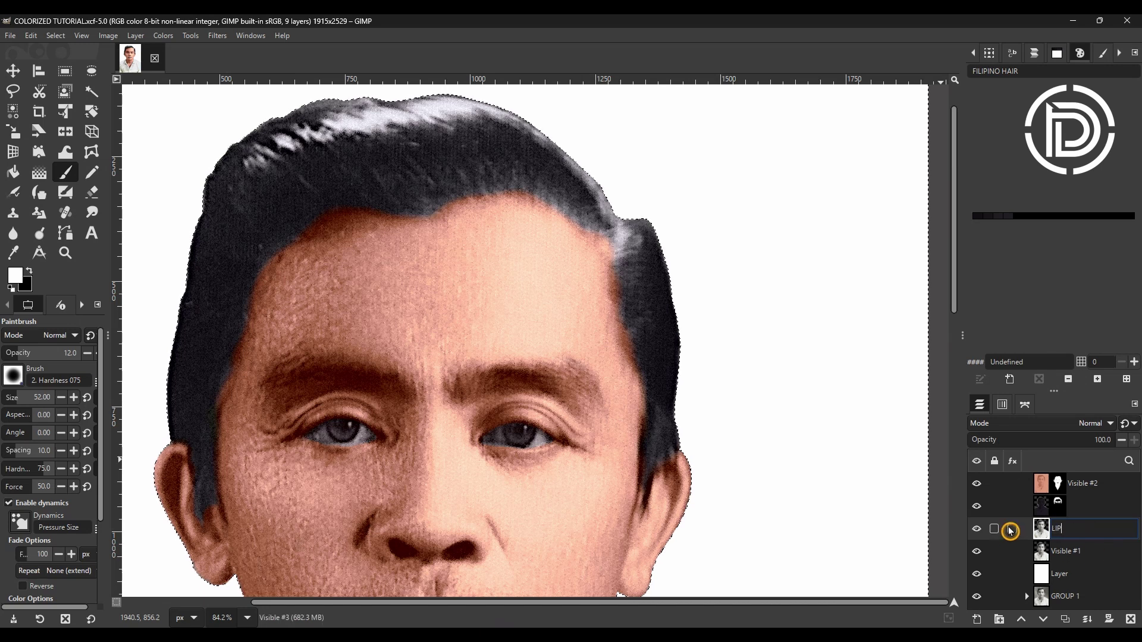
click(1106, 542)
scroll(496, 499, down, 3)
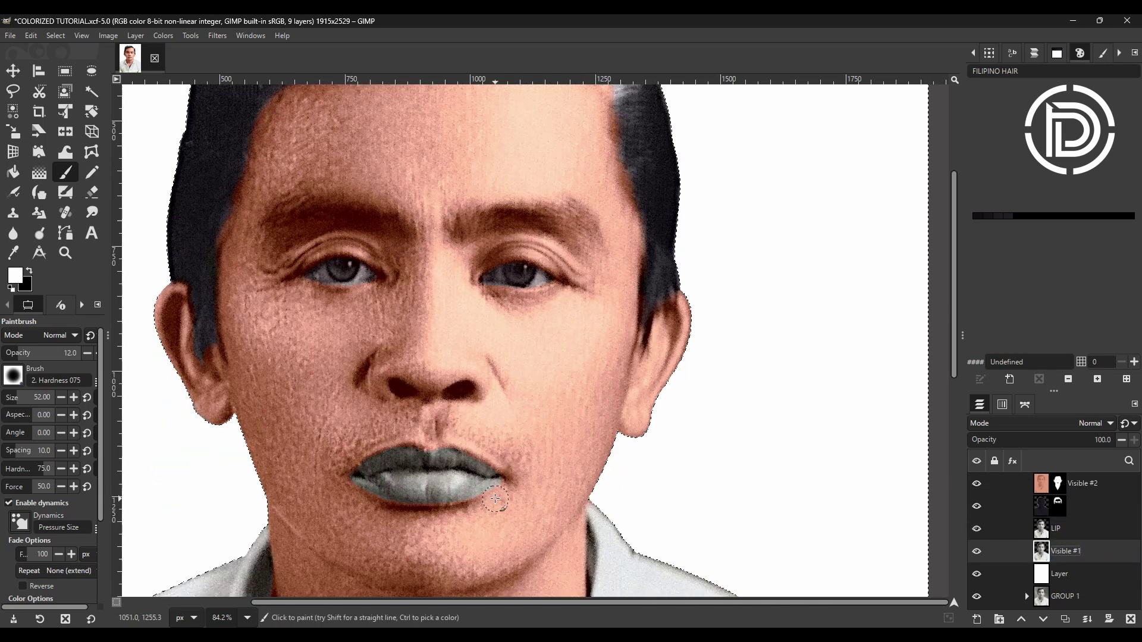
Select the LIP layer and make FILIPINO MAN LIPS the active palette.
click(1083, 529)
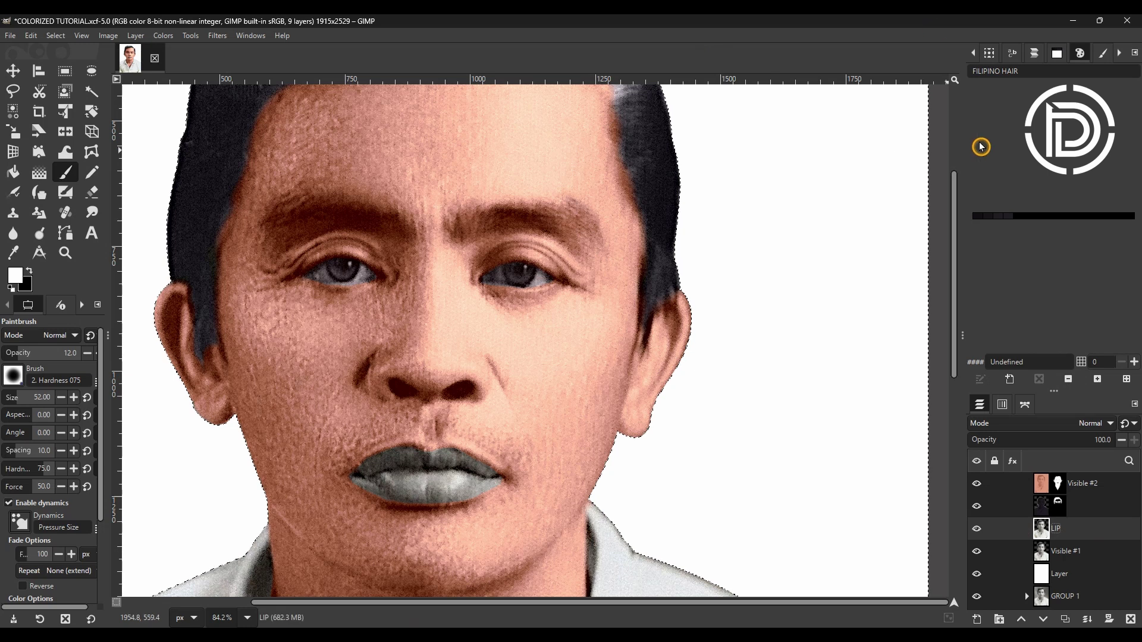
click(1063, 54)
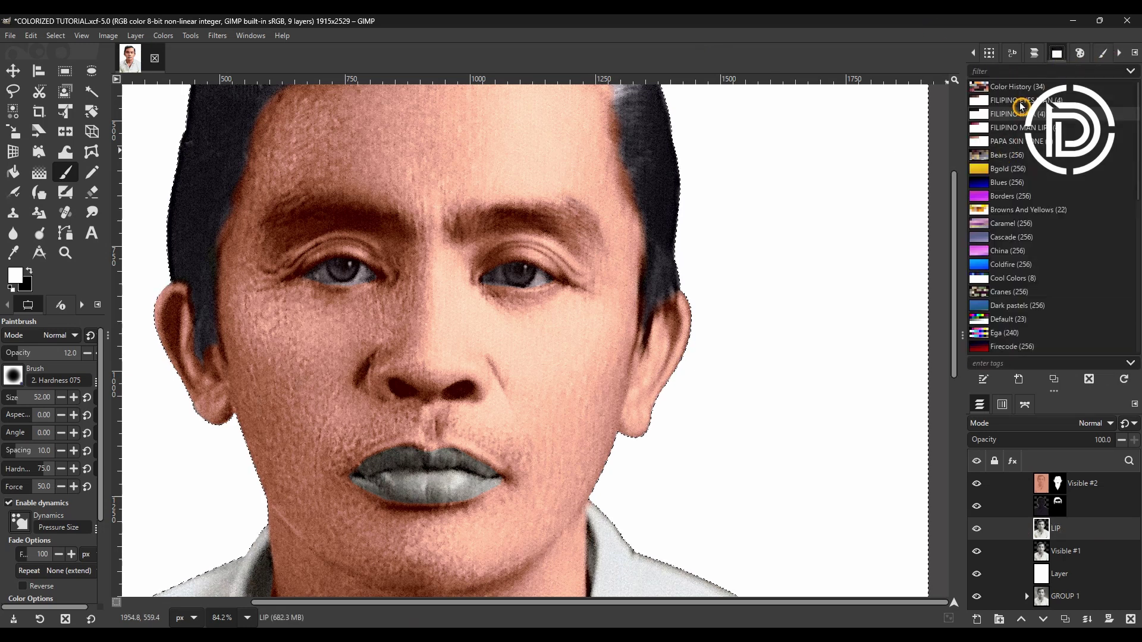
click(1018, 127)
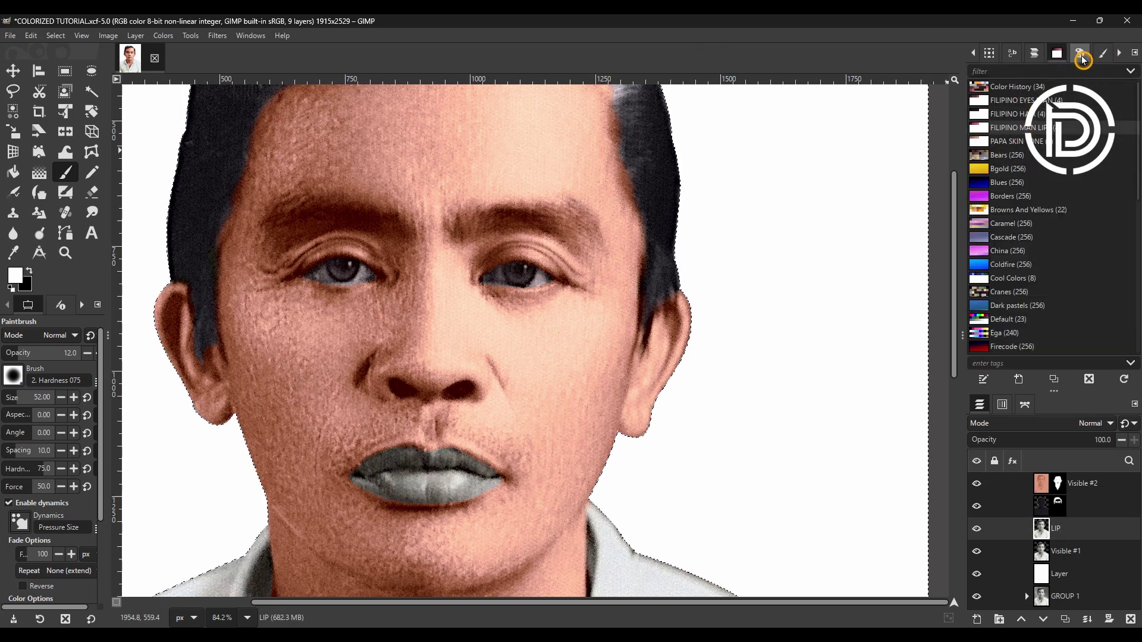
click(1081, 53)
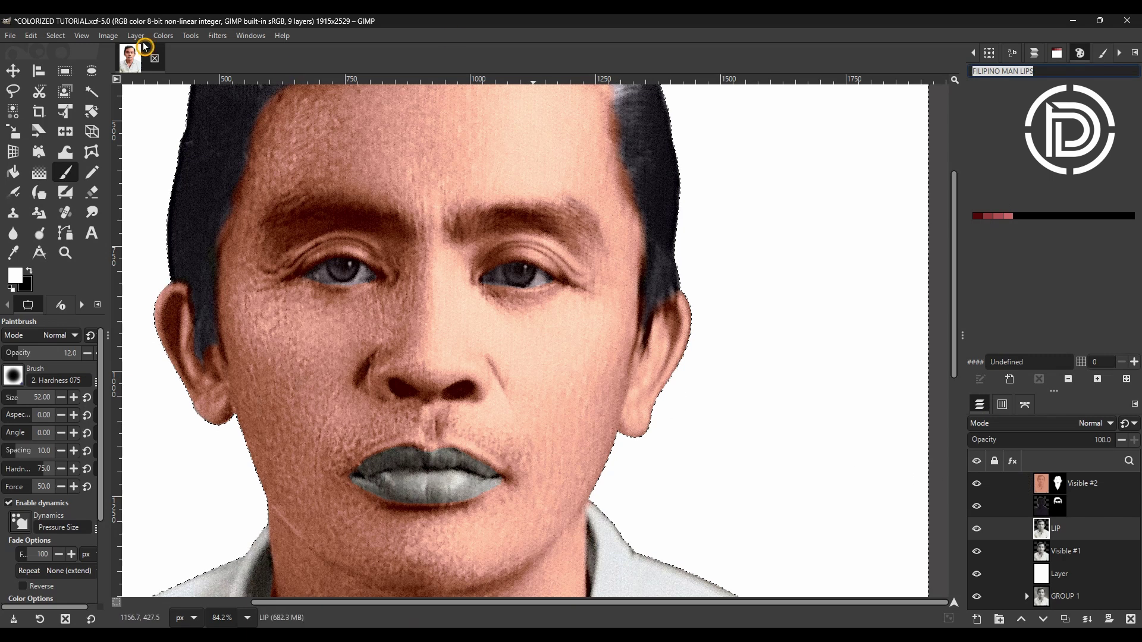
Try to recolor the LIP layer with Palette Map while the existing selection is active.
click(193, 36)
mouse_move(186, 298)
click(320, 374)
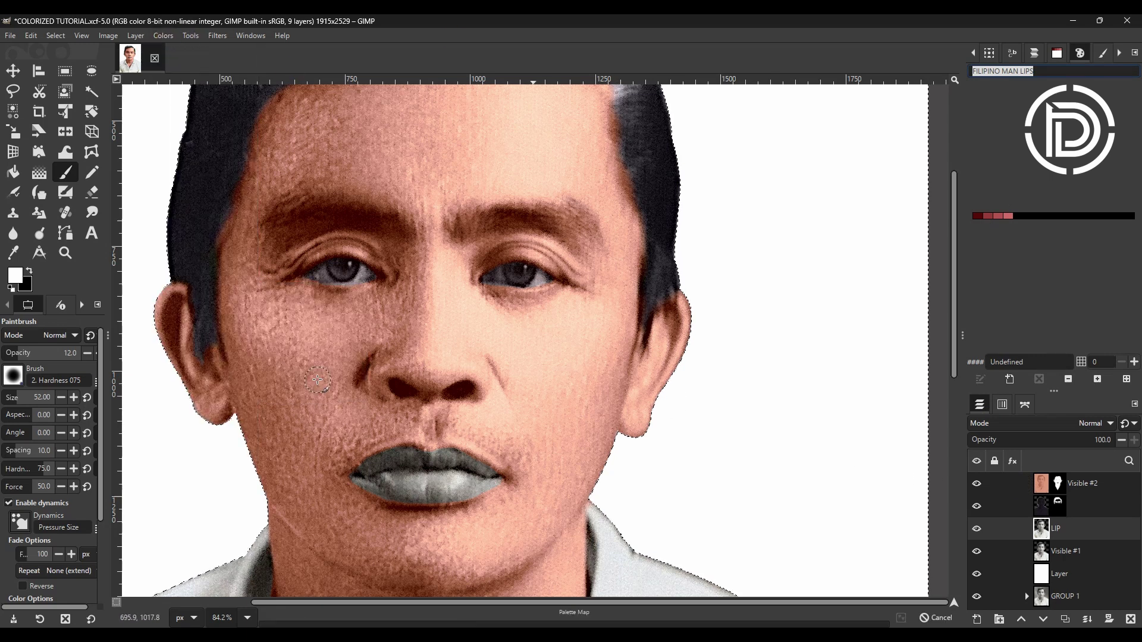
click(162, 36)
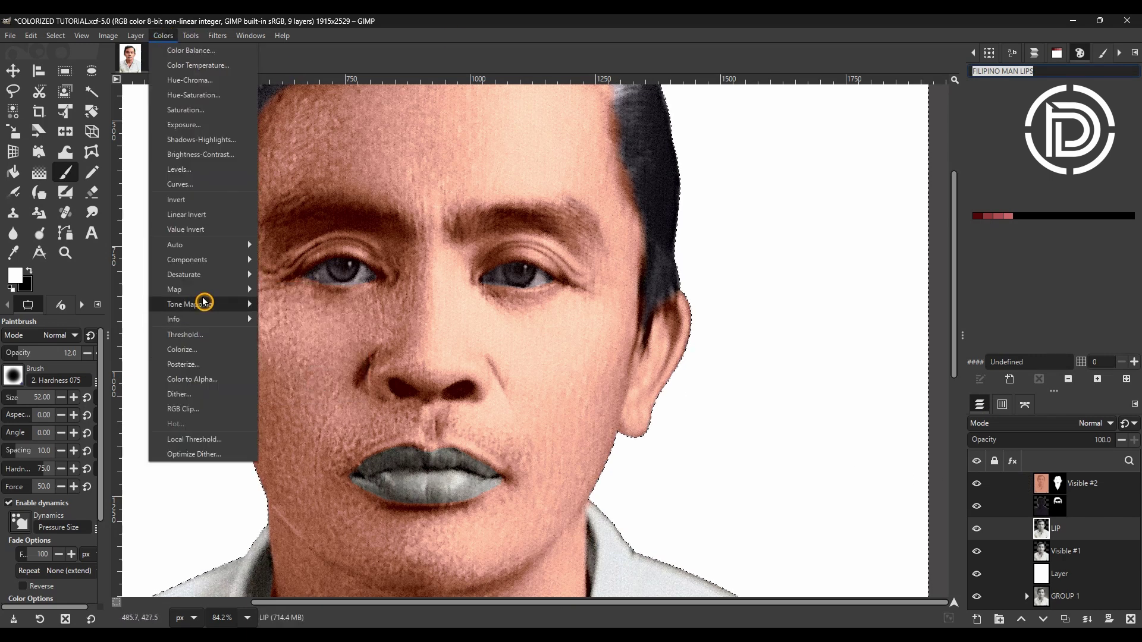
mouse_move(204, 295)
click(303, 380)
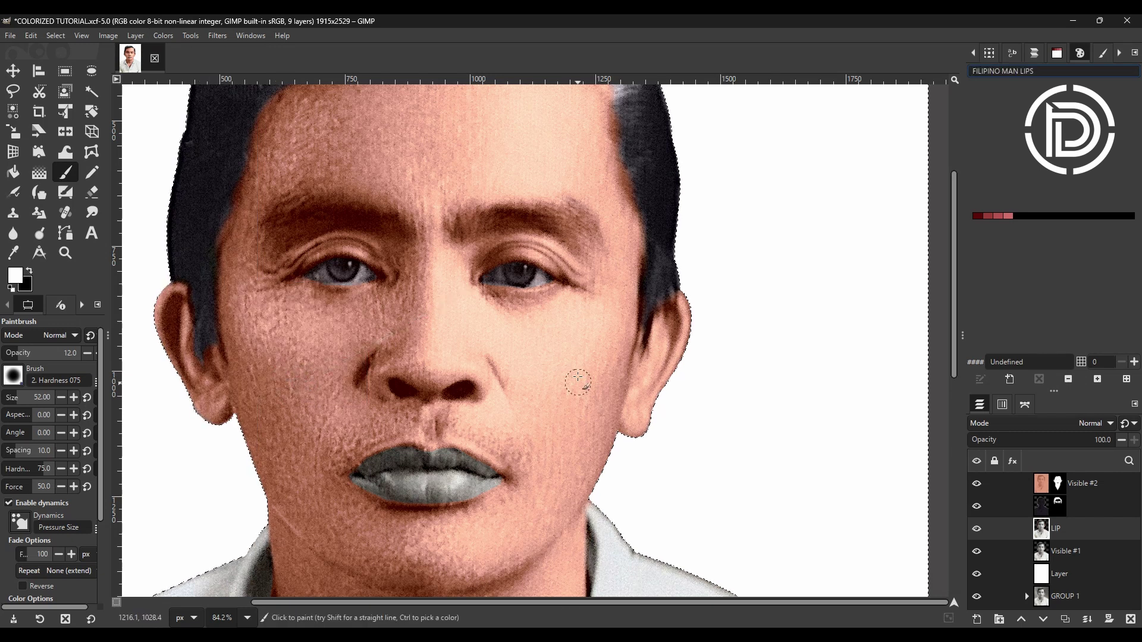
click(1086, 533)
click(164, 37)
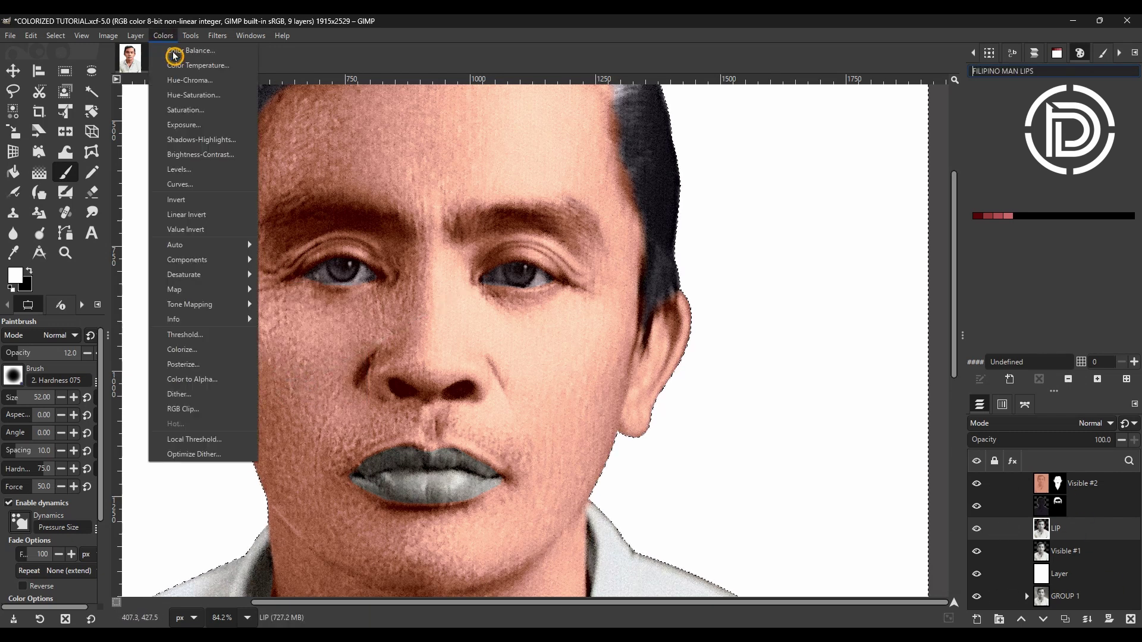
mouse_move(199, 293)
click(290, 379)
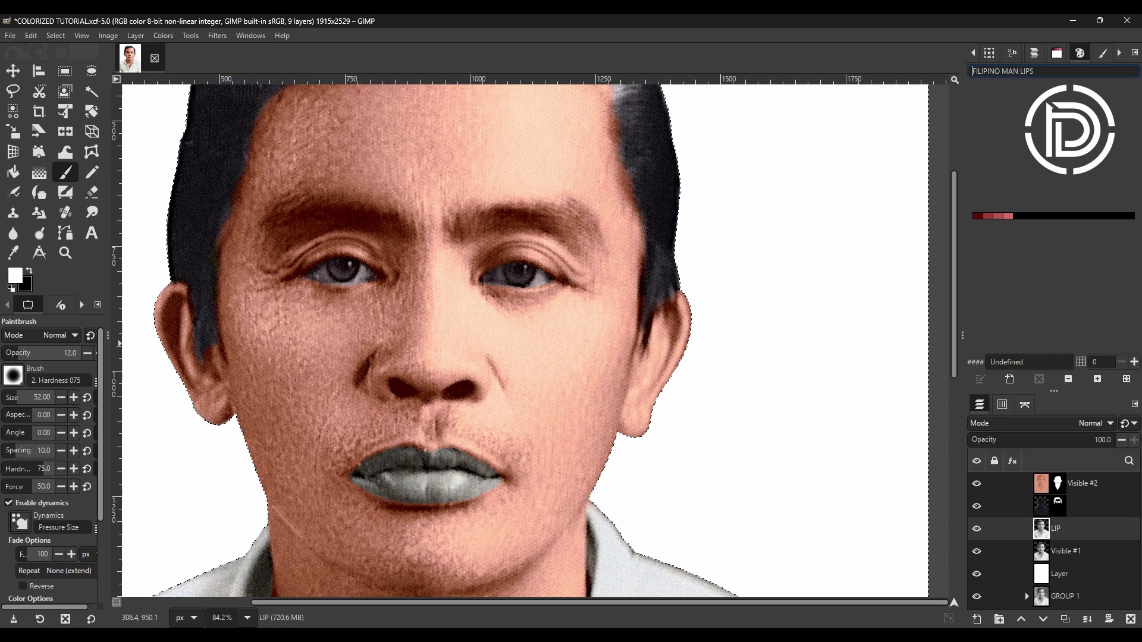
Set the brush opacity to 100 and clear the selection on the canvas.
drag(31, 353, 89, 359)
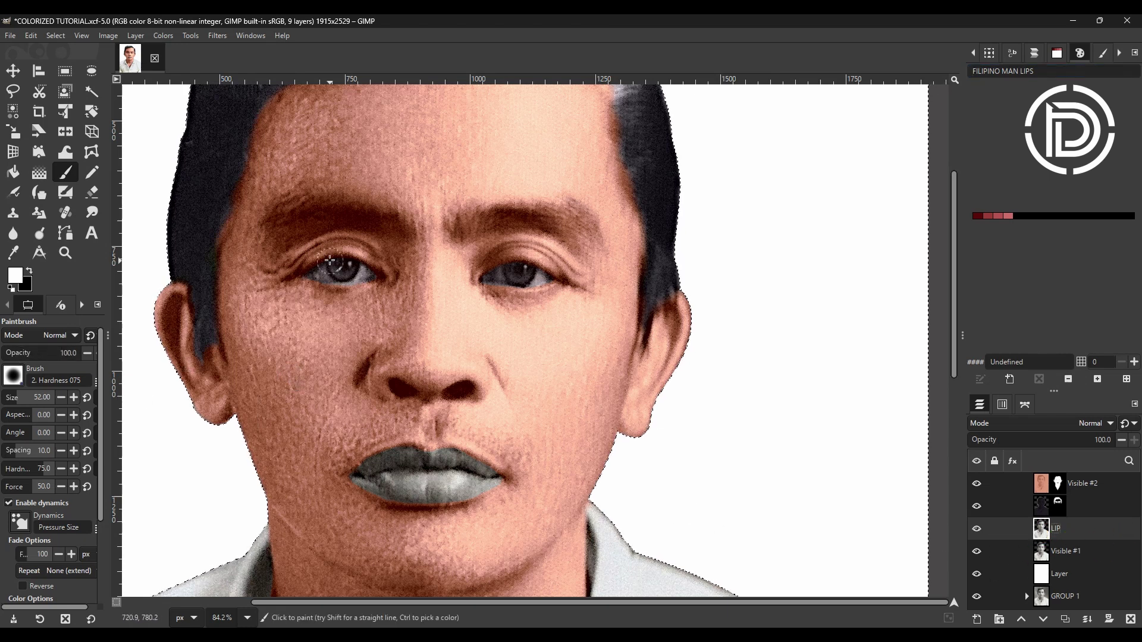
click(161, 36)
click(458, 214)
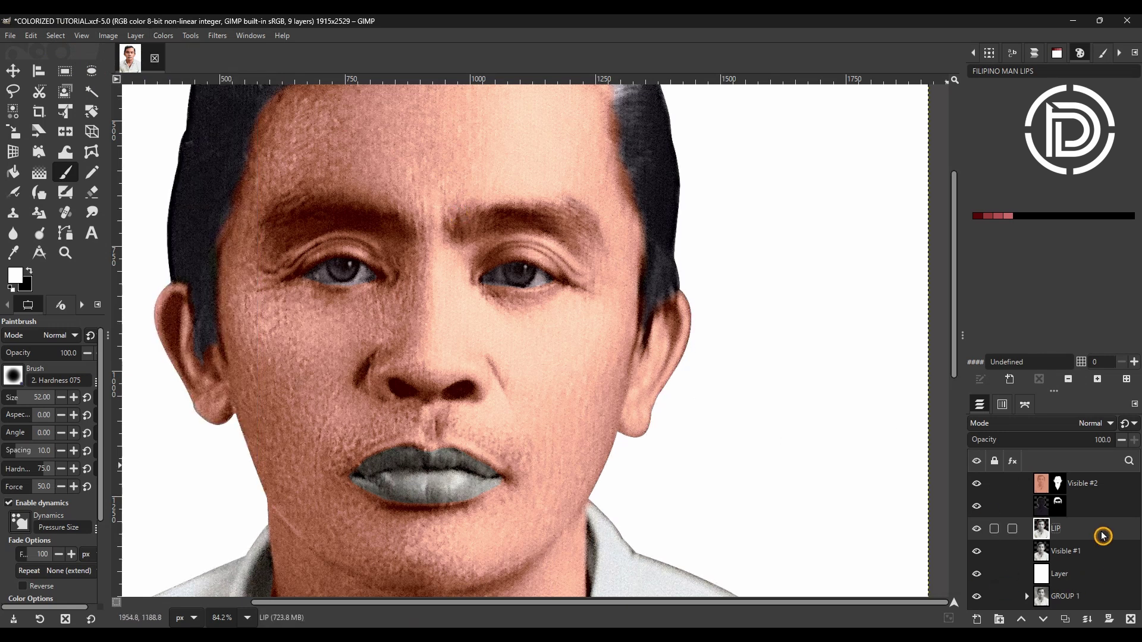
Apply Palette Map to the whole LIP layer and add a black layer mask to it.
click(168, 35)
mouse_move(216, 288)
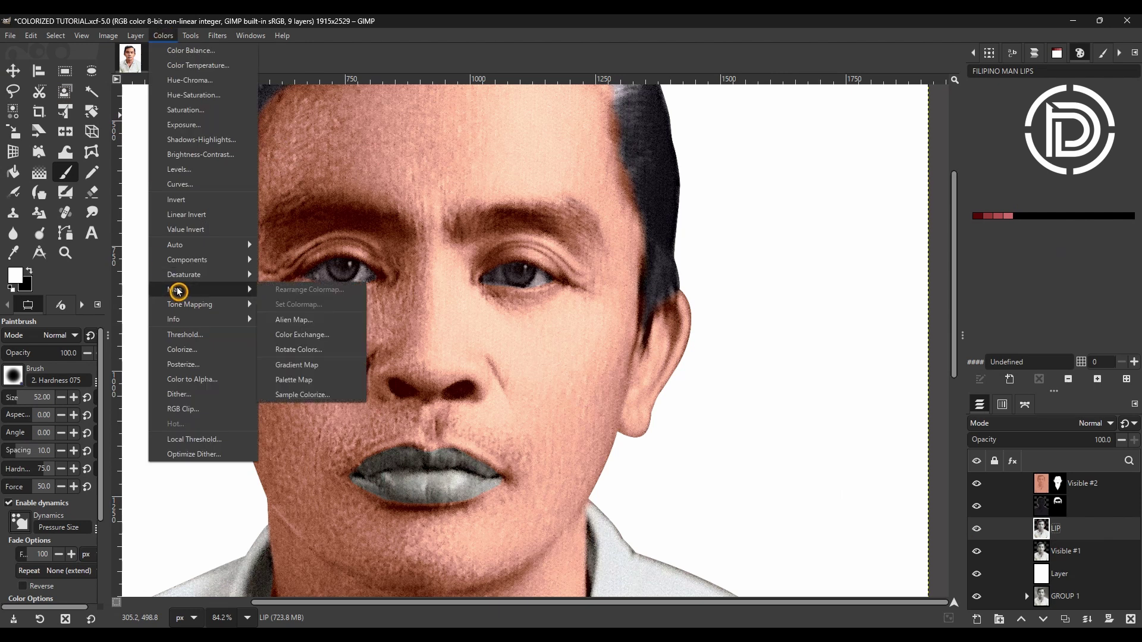
click(309, 380)
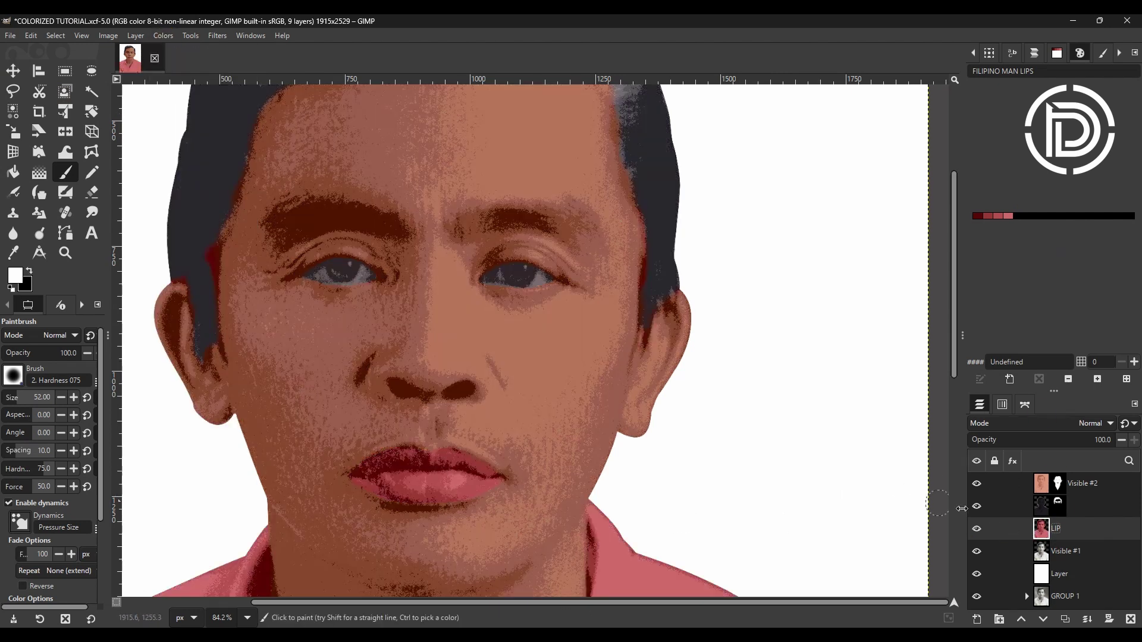
right_click(1059, 528)
click(1019, 359)
click(575, 438)
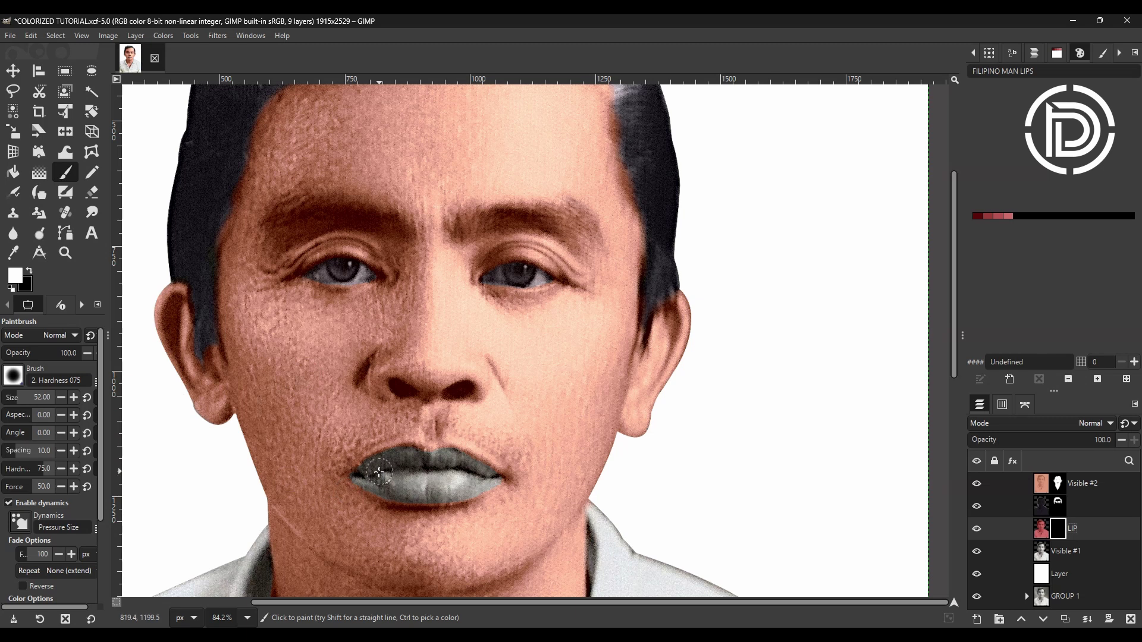
Paint white over both lips on the LIP layer's mask and set that layer's blend mode to LCh Color.
scroll(388, 470, up, 3)
mouse_move(425, 447)
mouse_down()
mouse_move(334, 481)
mouse_move(368, 488)
mouse_move(333, 481)
mouse_move(393, 507)
mouse_move(445, 510)
mouse_move(386, 508)
mouse_move(449, 512)
mouse_move(503, 512)
mouse_move(573, 485)
mouse_move(477, 446)
mouse_move(492, 443)
mouse_move(443, 453)
mouse_move(418, 443)
mouse_move(351, 466)
mouse_move(367, 478)
mouse_move(459, 475)
mouse_up()
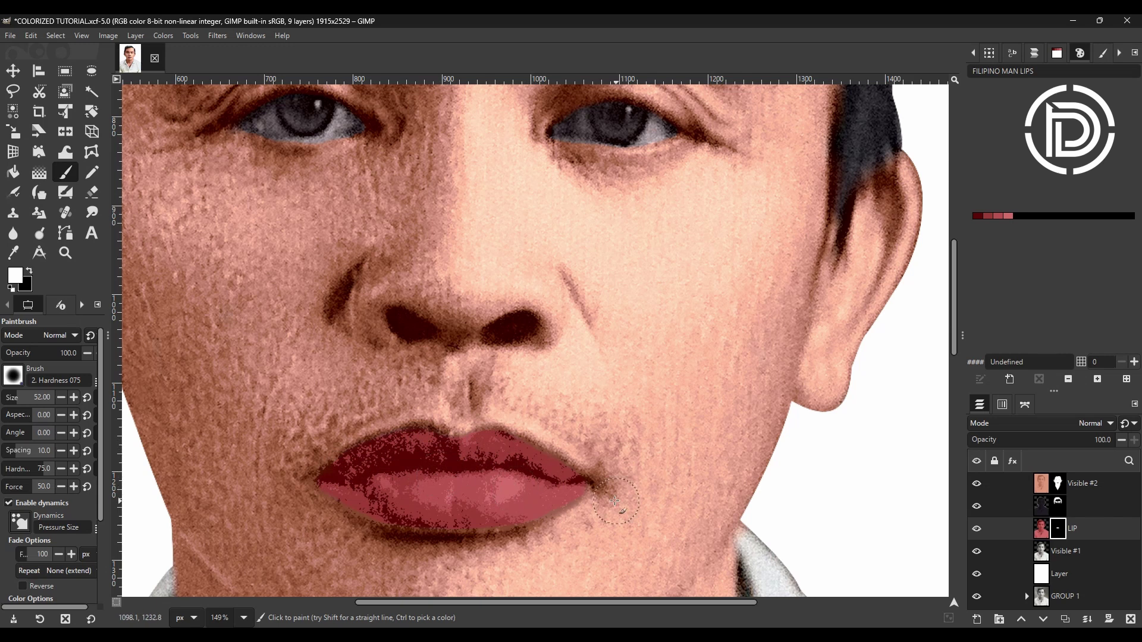
click(1057, 424)
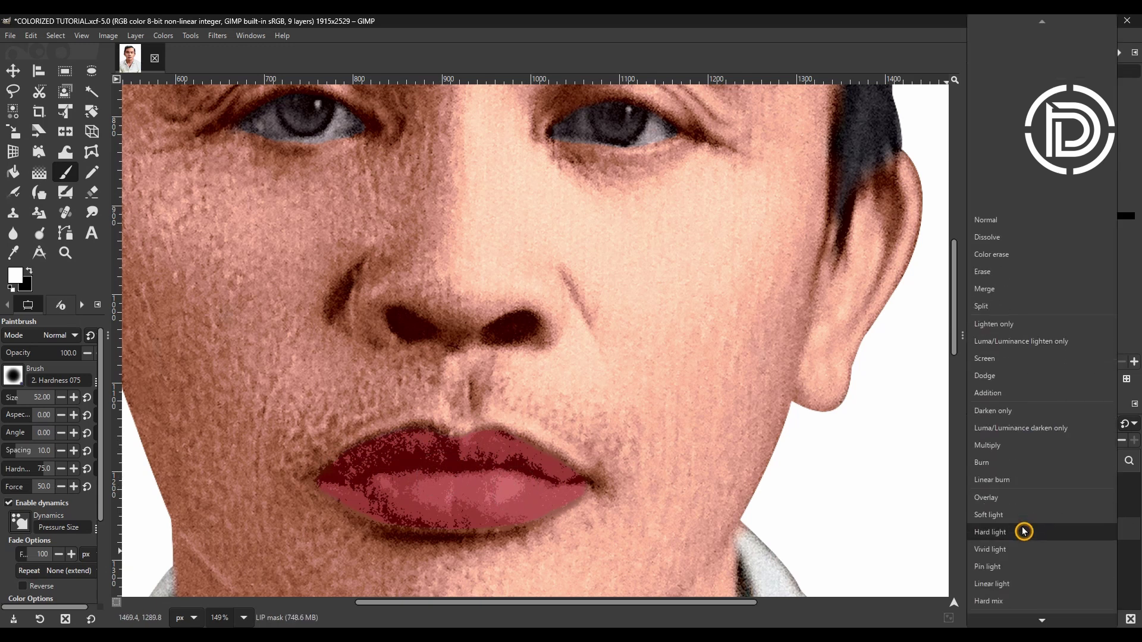
scroll(1005, 577, down, 5)
click(1014, 577)
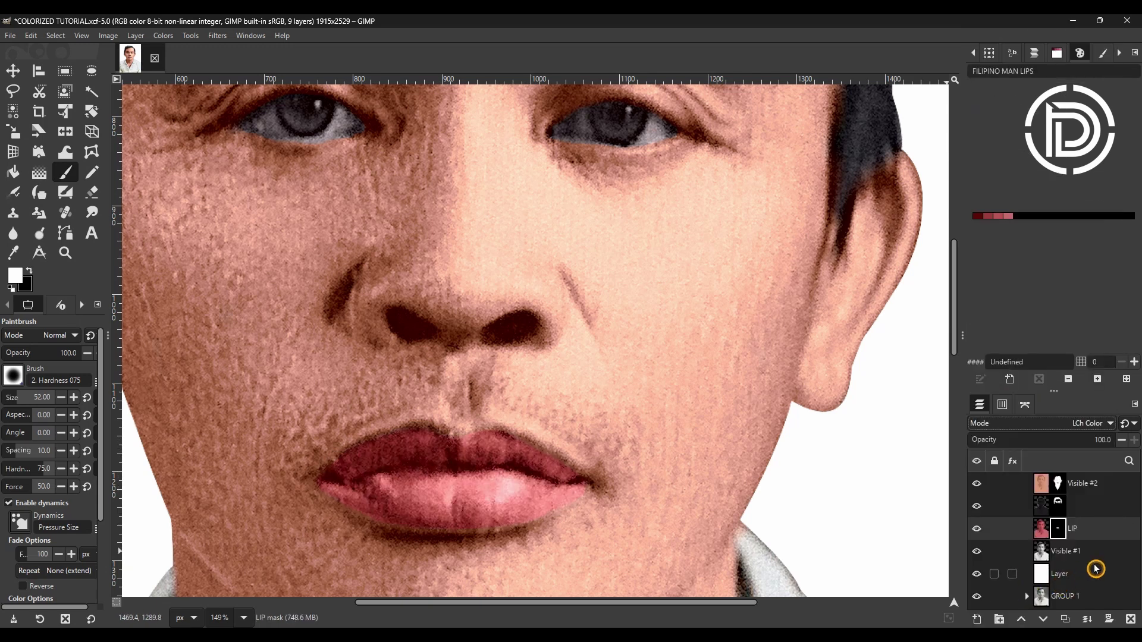
Lower the LIP layer's opacity to 80 and check the lip color against the full portrait.
mouse_move(1055, 441)
mouse_down()
mouse_move(1038, 439)
mouse_move(1059, 440)
mouse_up()
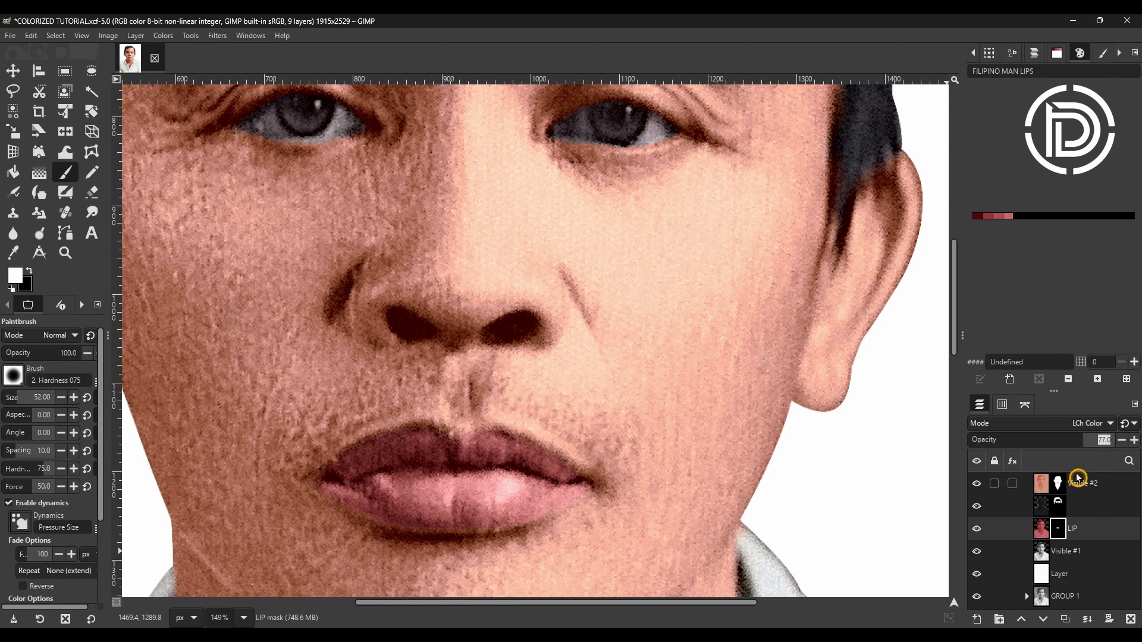
click(1129, 461)
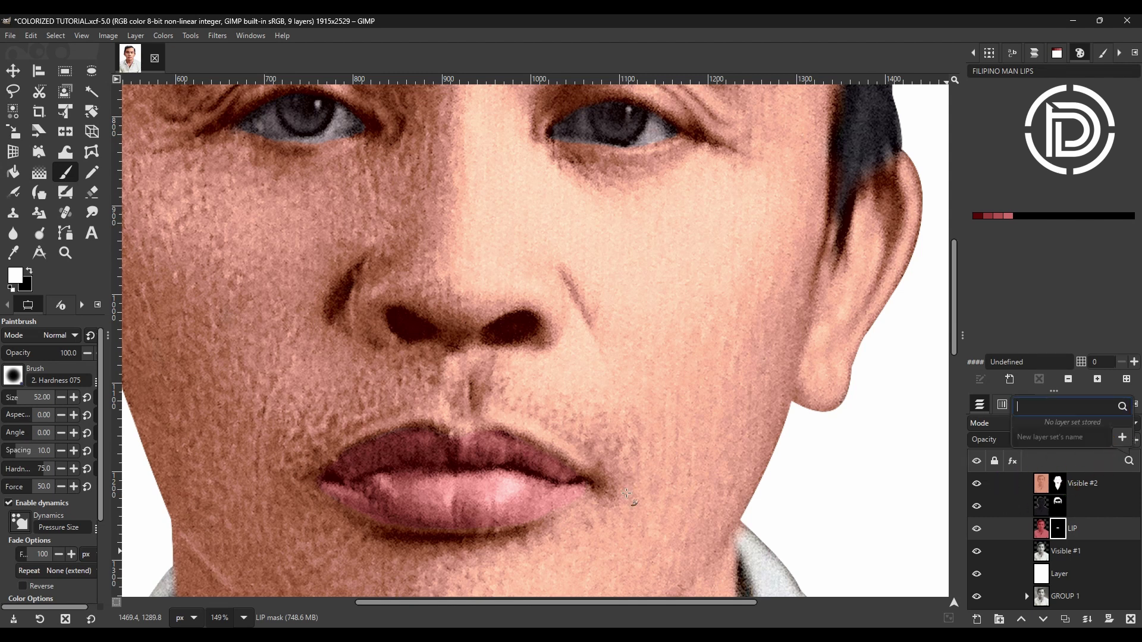
click(595, 505)
scroll(597, 503, down, 6)
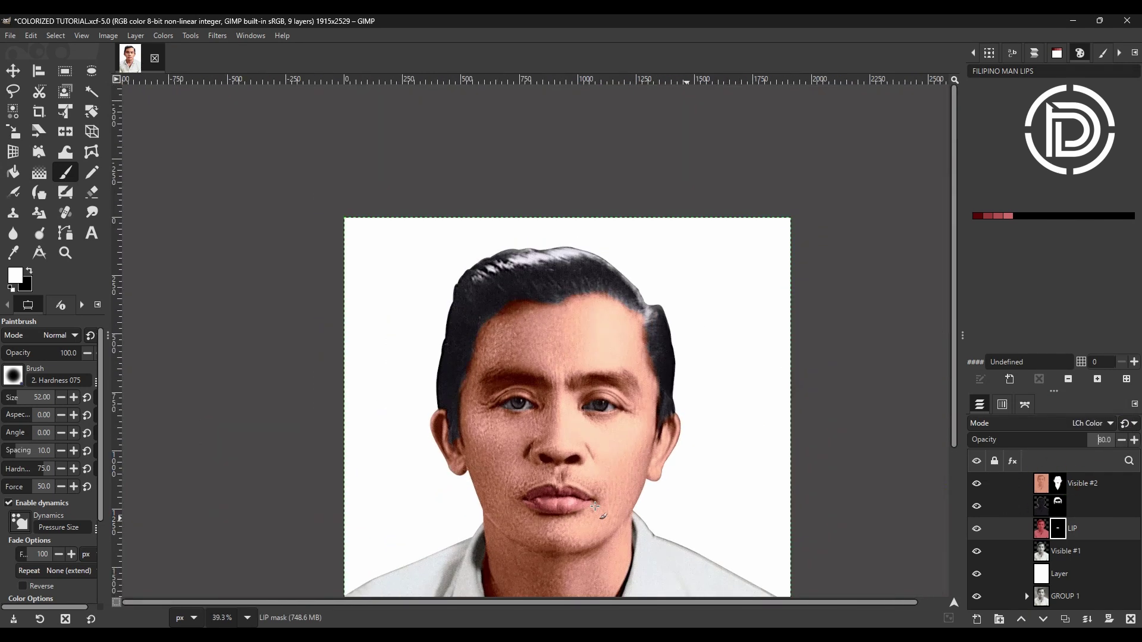
click(1107, 445)
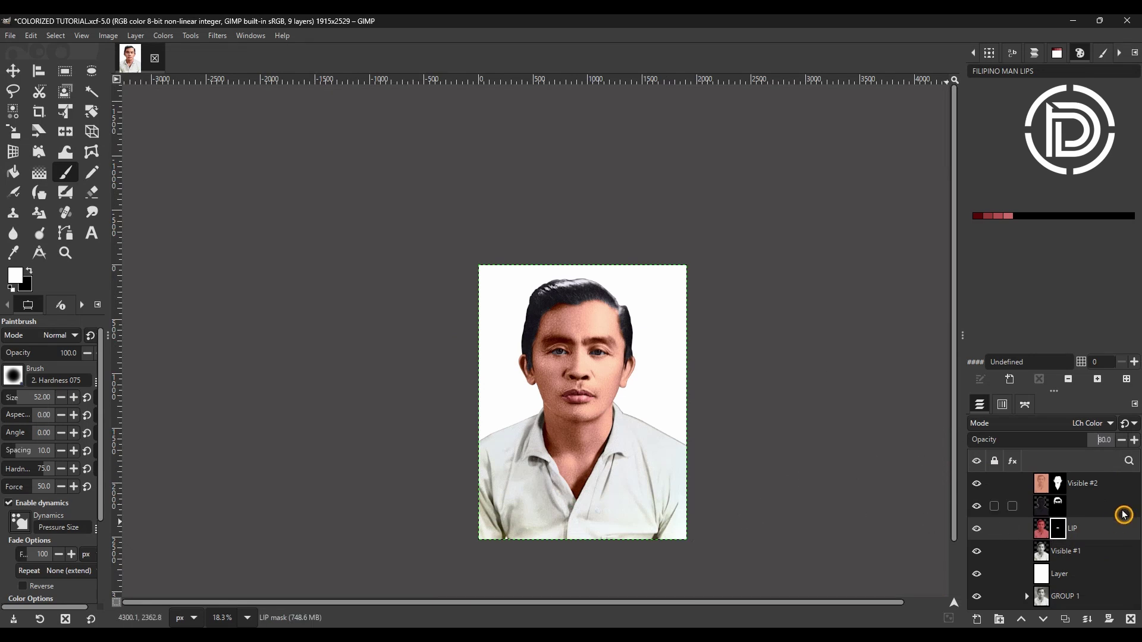
Duplicate the Visible #1 layer and rename the copy EYES.
click(1096, 557)
click(1068, 620)
double_click(1071, 558)
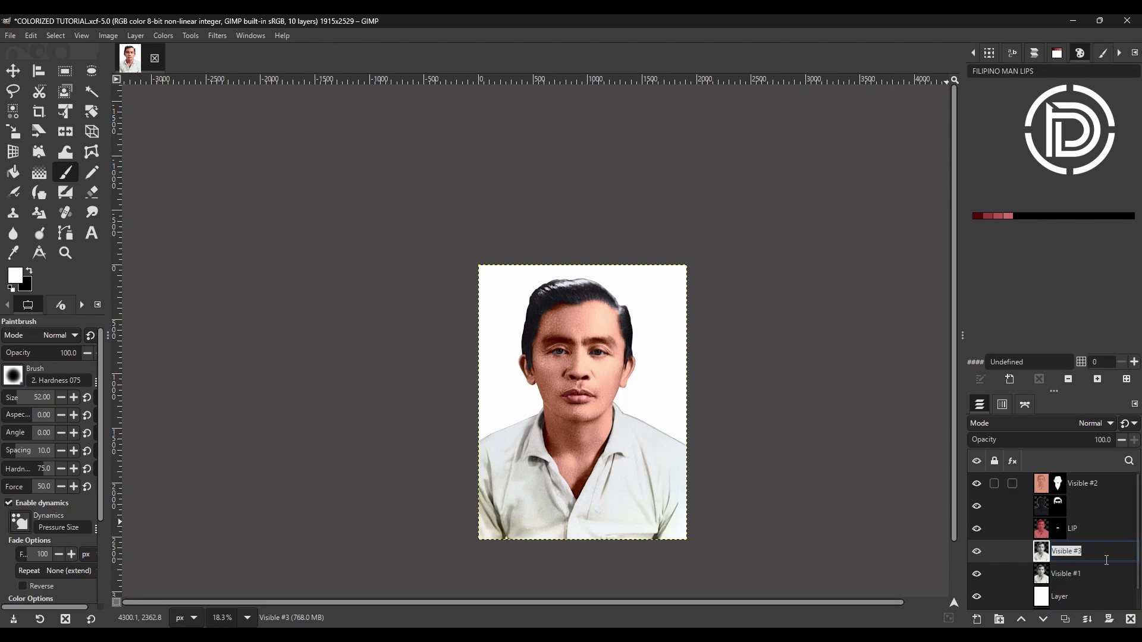
key(Return)
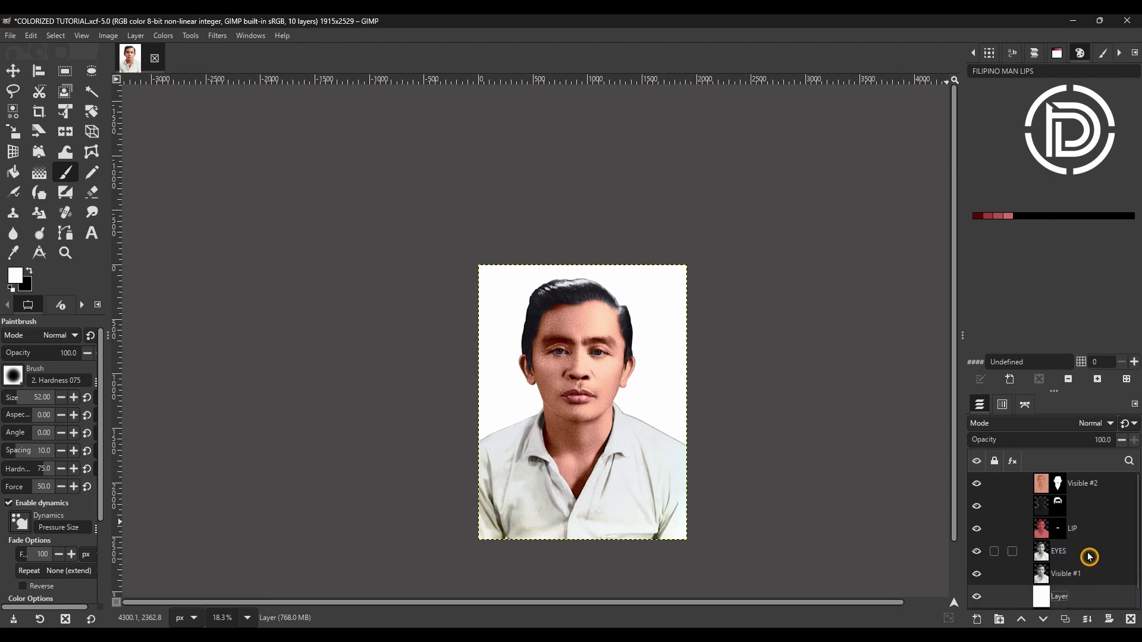
Make FILIPINO EYES MAN the active palette and apply Palette Map to the EYES layer.
click(1057, 53)
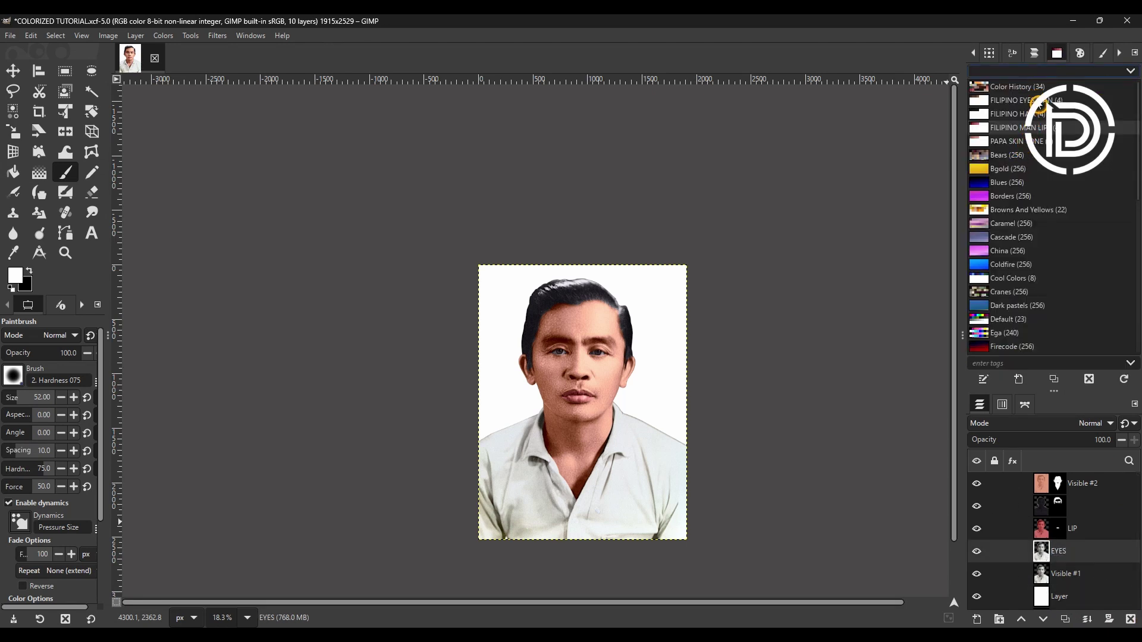
click(1037, 101)
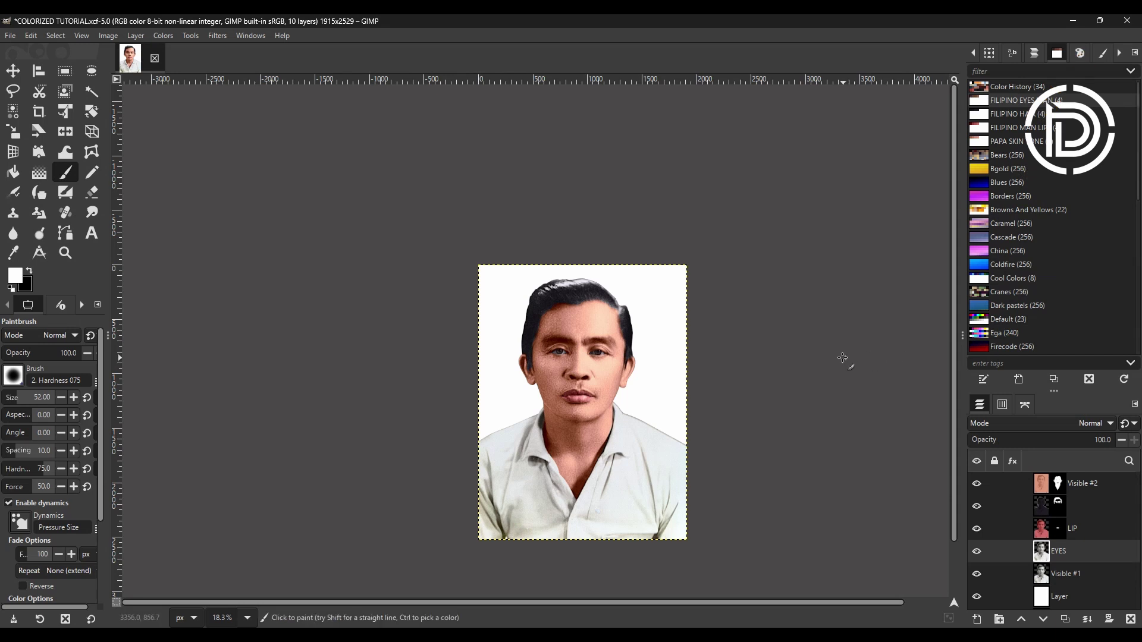
click(1081, 53)
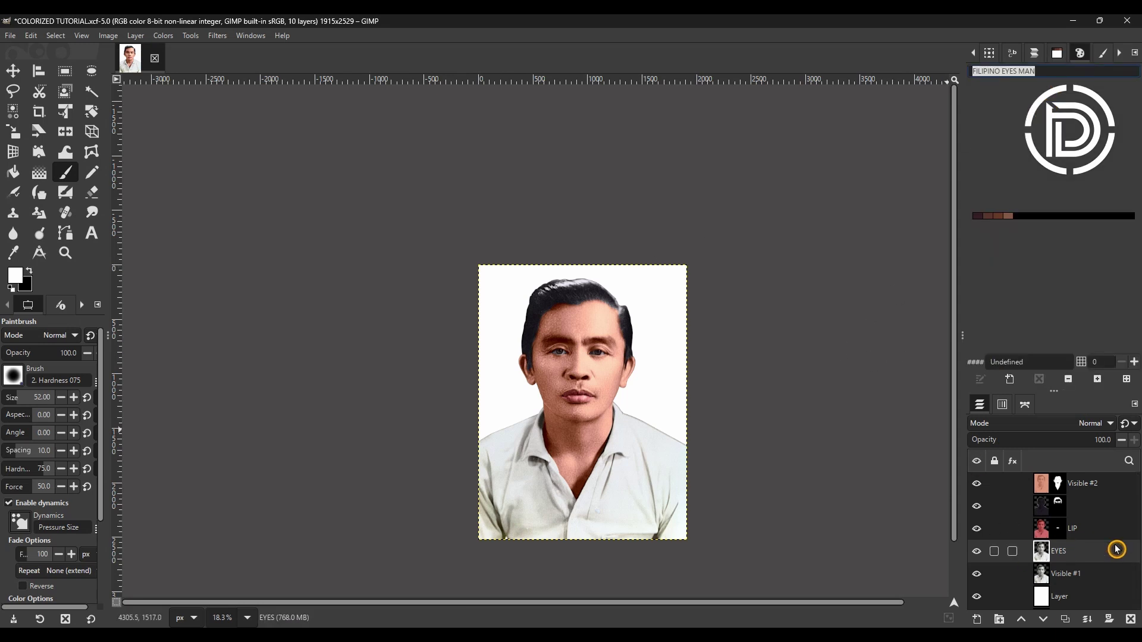
click(163, 35)
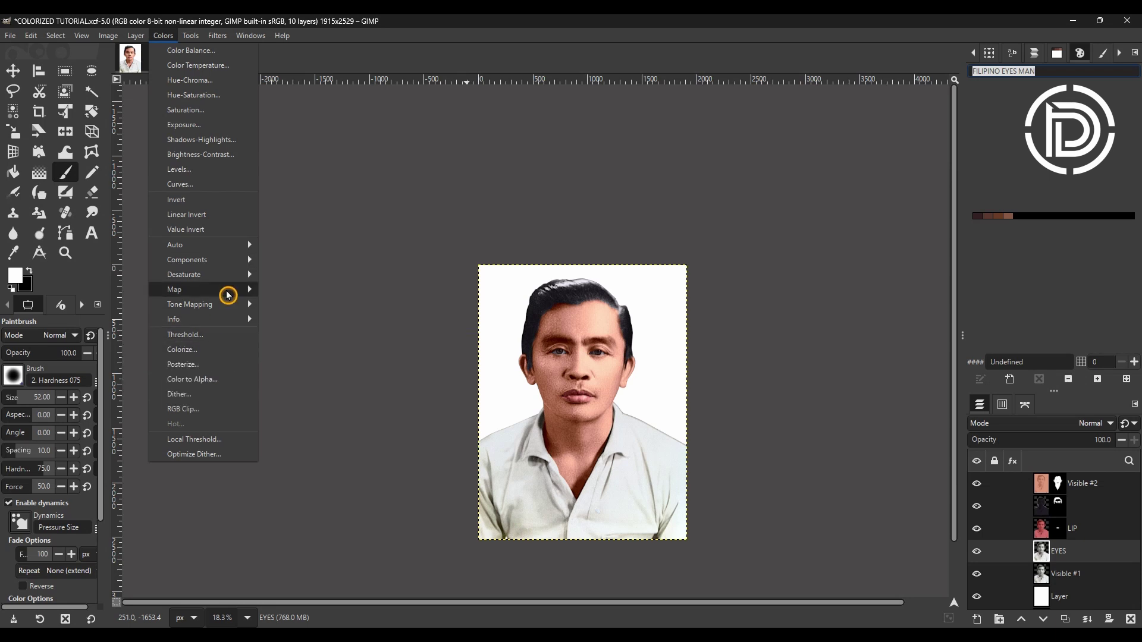
mouse_move(225, 290)
click(312, 383)
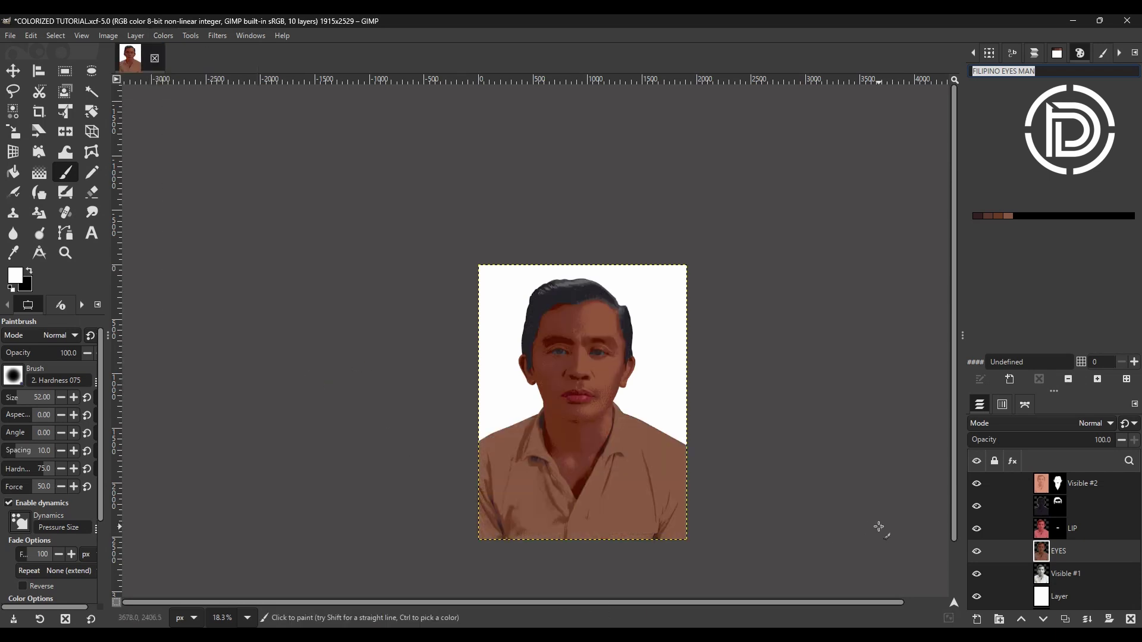
Add a black layer mask to the EYES layer and set its blend mode to LCh Color.
click(1109, 619)
click(574, 440)
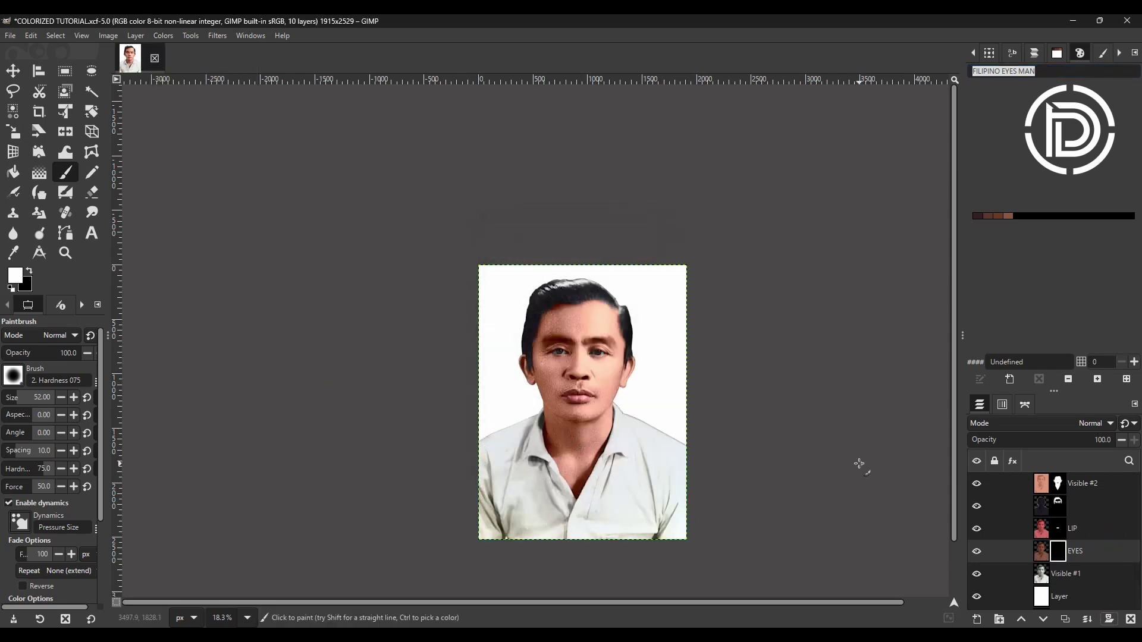
click(1042, 424)
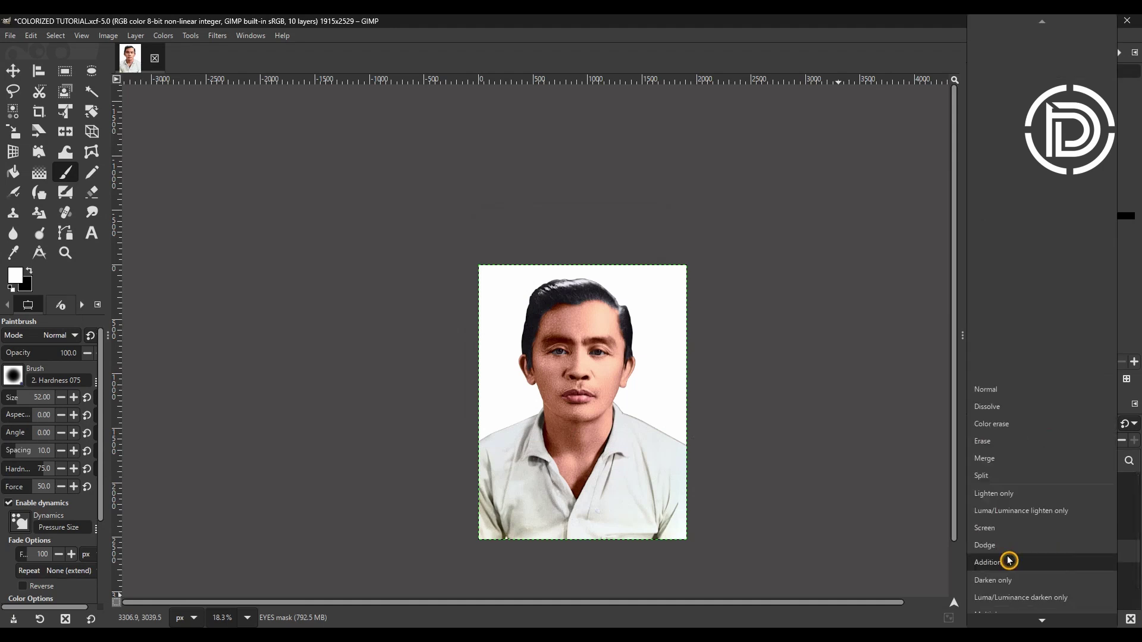
scroll(1009, 563, down, 6)
click(1009, 563)
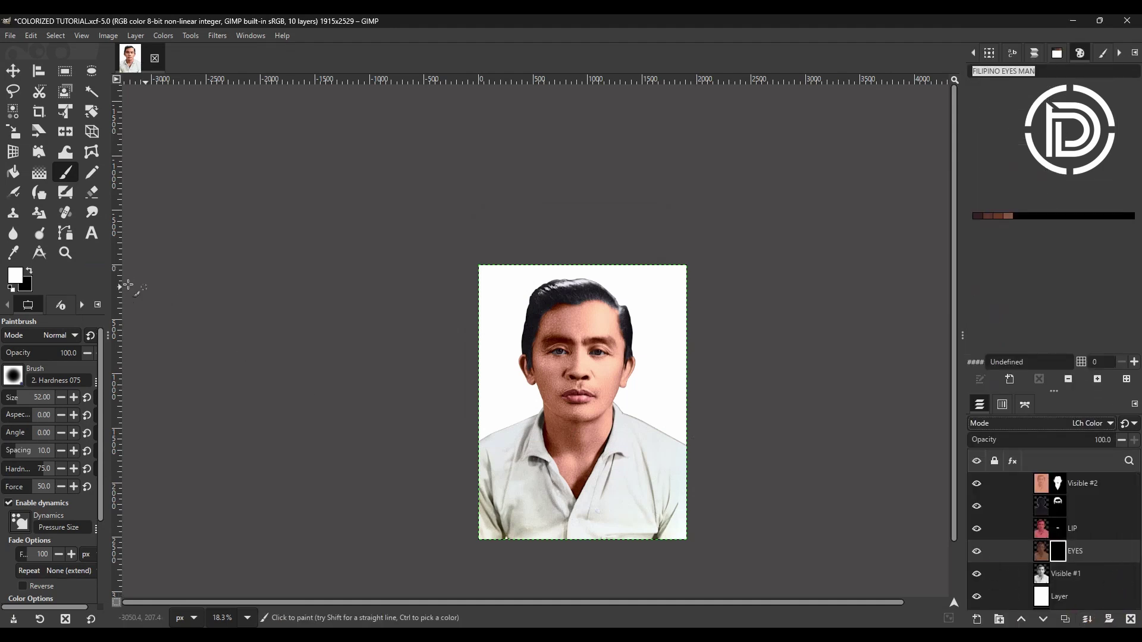
Reduce the Paintbrush size to 28 and paint white over both irises on the EYES layer's mask.
scroll(577, 348, up, 8)
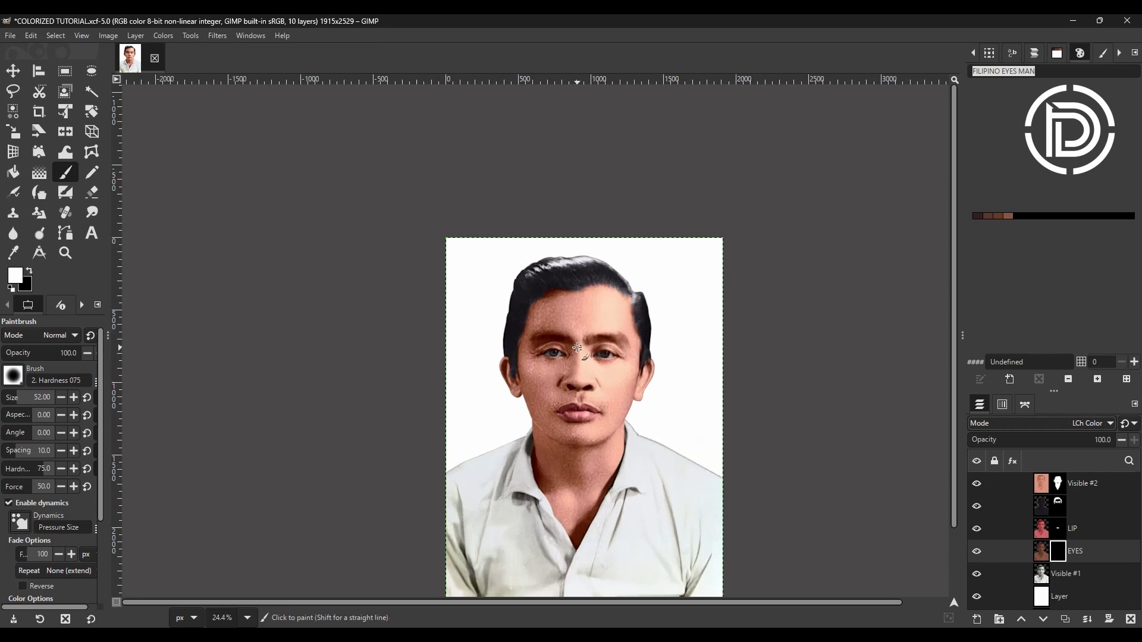
key(bracketleft)
key(bracketleft)
key(bracketleft)
key(bracketleft)
key(bracketleft)
key(bracketleft)
key(bracketleft)
key(bracketleft)
key(bracketleft)
key(bracketleft)
key(bracketleft)
key(bracketleft)
key(bracketleft)
key(bracketleft)
key(bracketleft)
key(bracketleft)
key(bracketleft)
key(bracketleft)
key(bracketleft)
key(bracketleft)
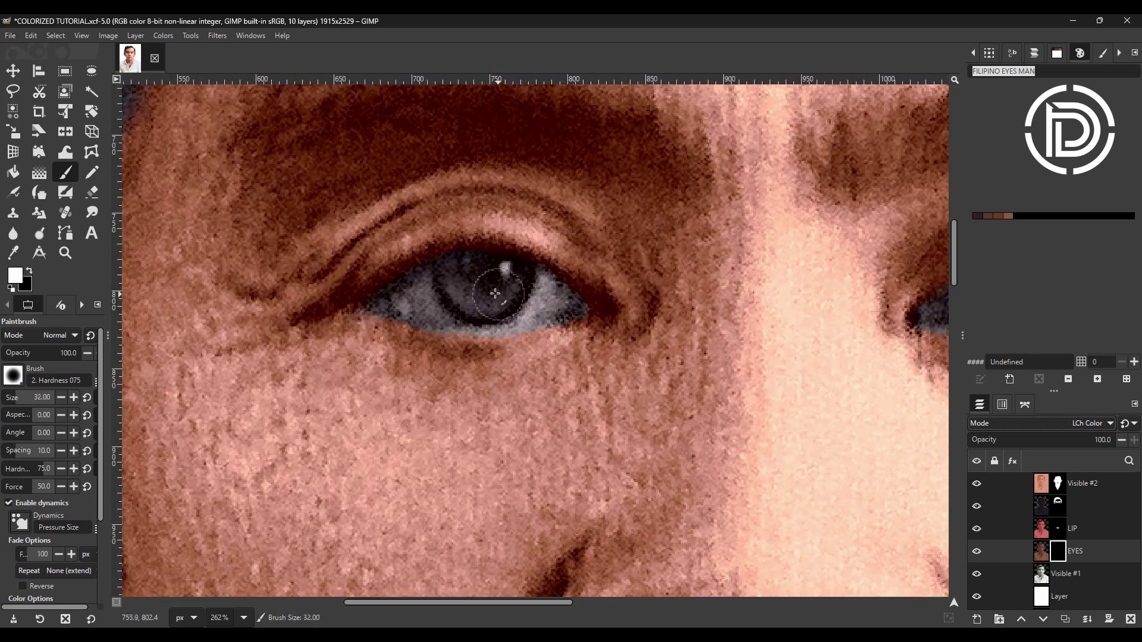
drag(478, 265, 504, 291)
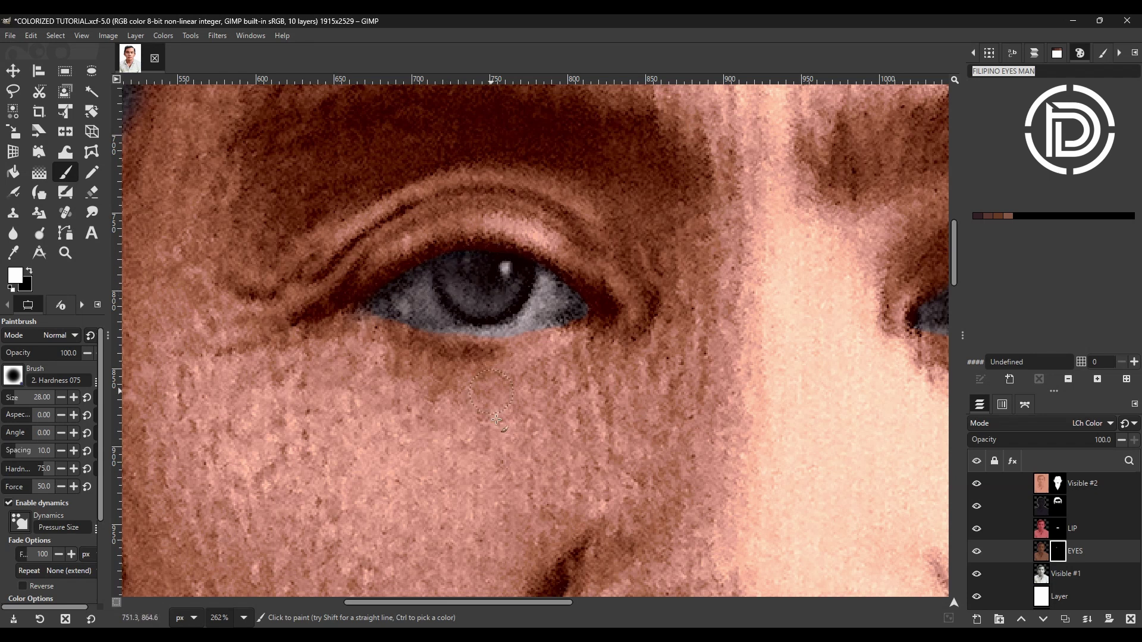
drag(491, 603, 571, 603)
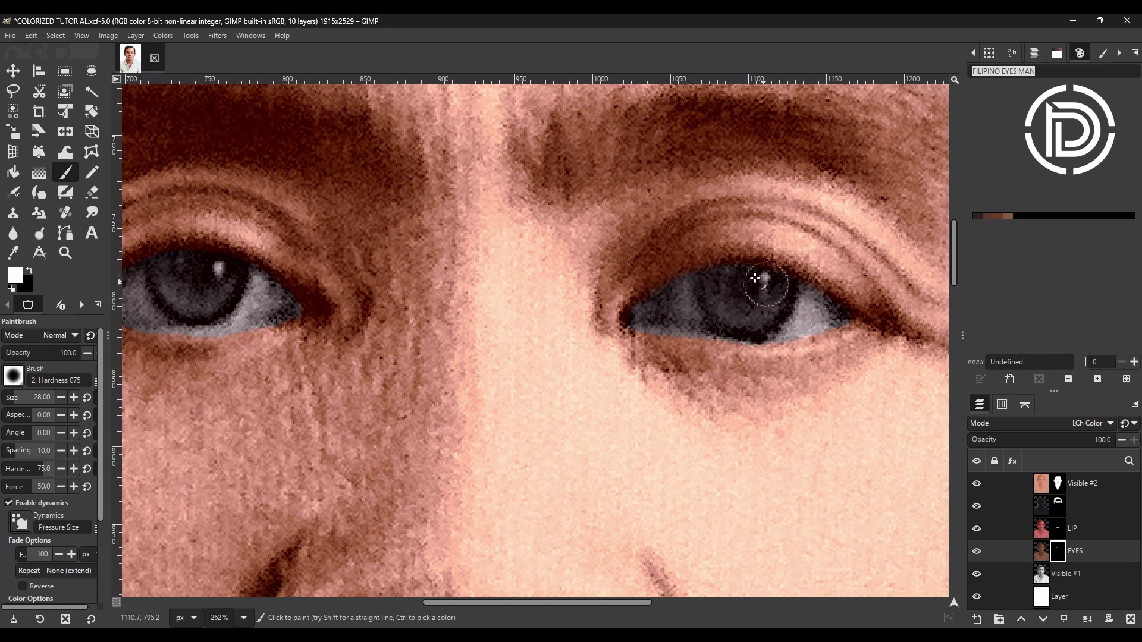
drag(760, 299, 744, 309)
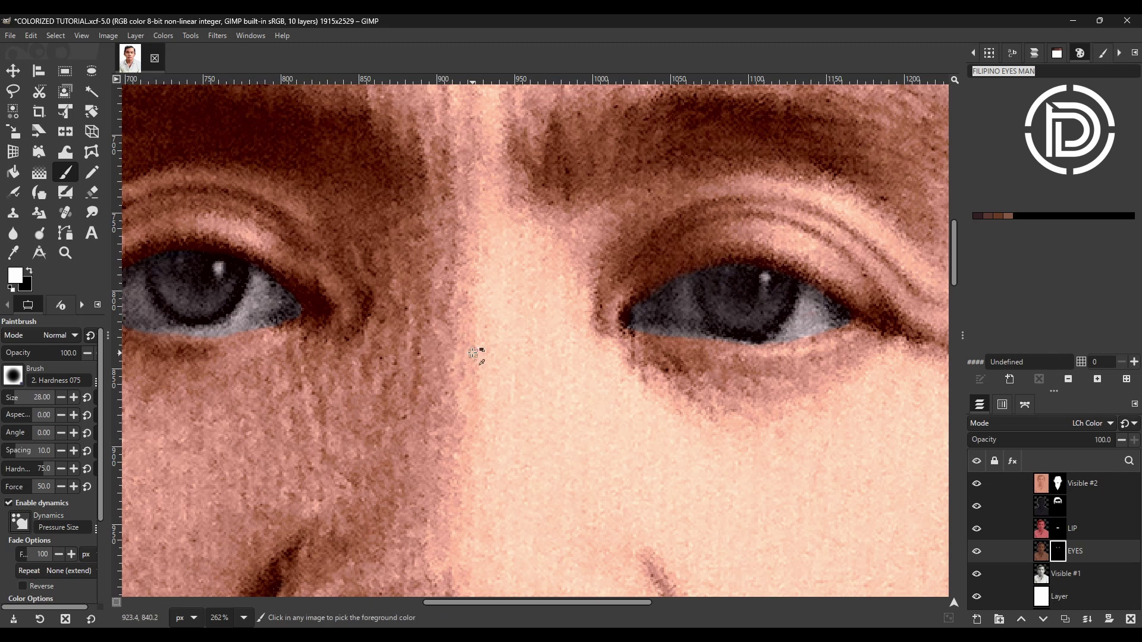
scroll(472, 354, down, 10)
scroll(472, 353, up, 5)
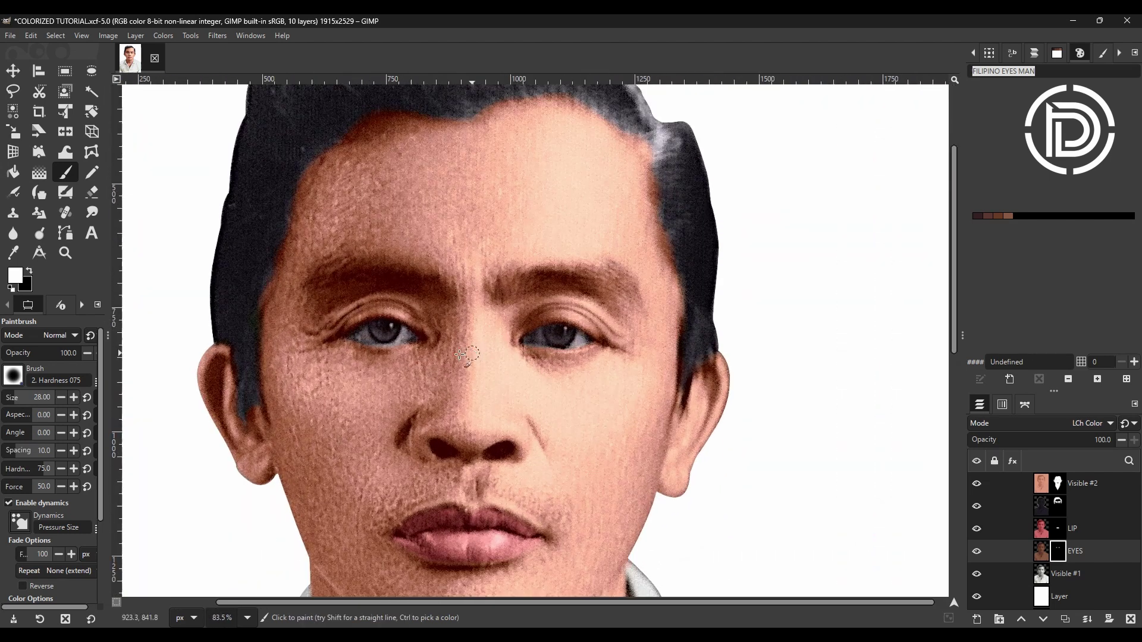
Create a new transparent layer above the Visible #2 layer.
click(1057, 483)
scroll(433, 325, up, 5)
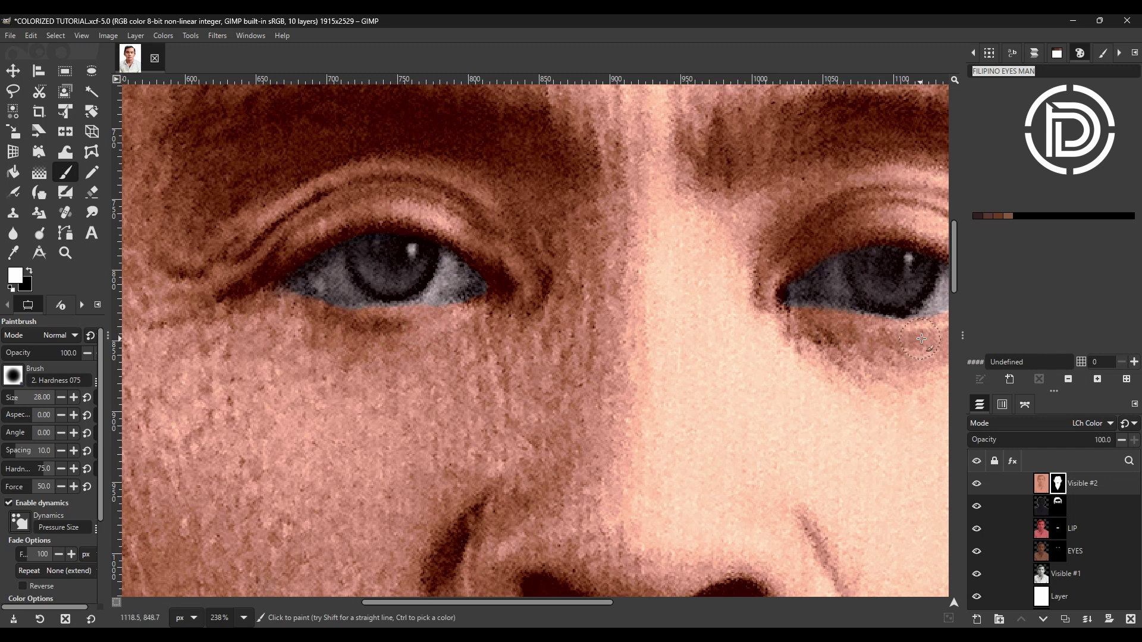
scroll(474, 357, down, 7)
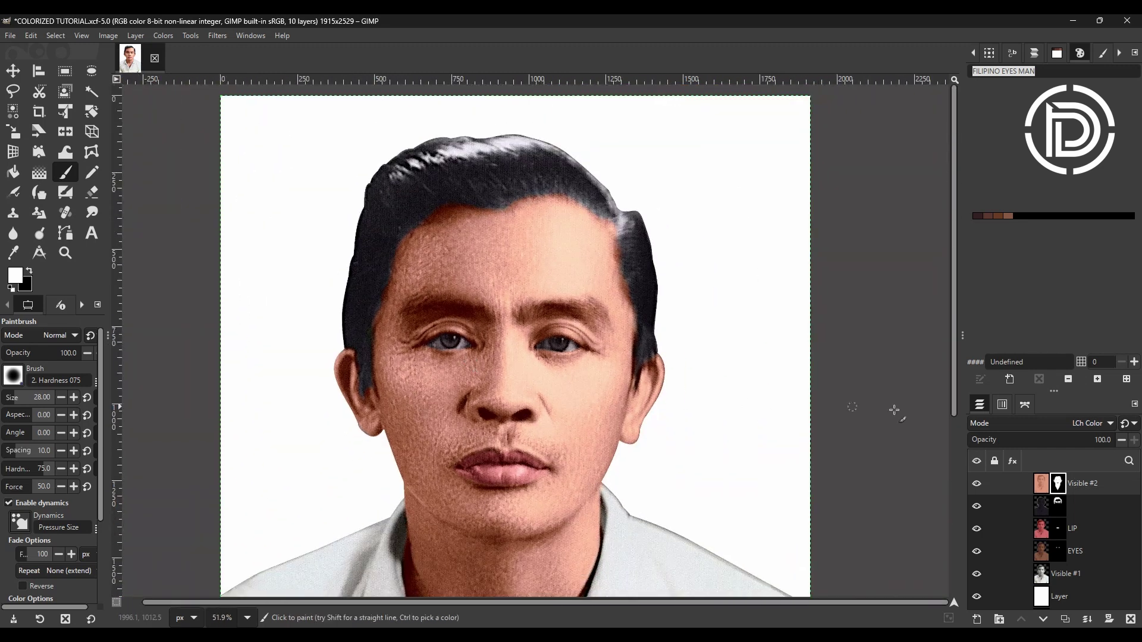
click(1098, 580)
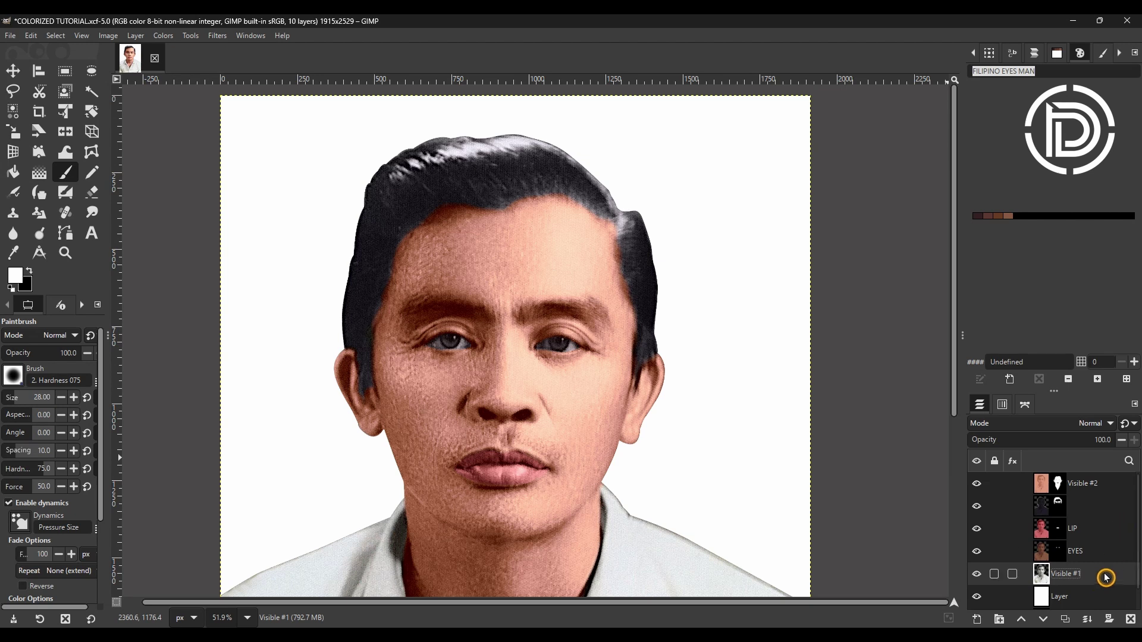
click(1108, 491)
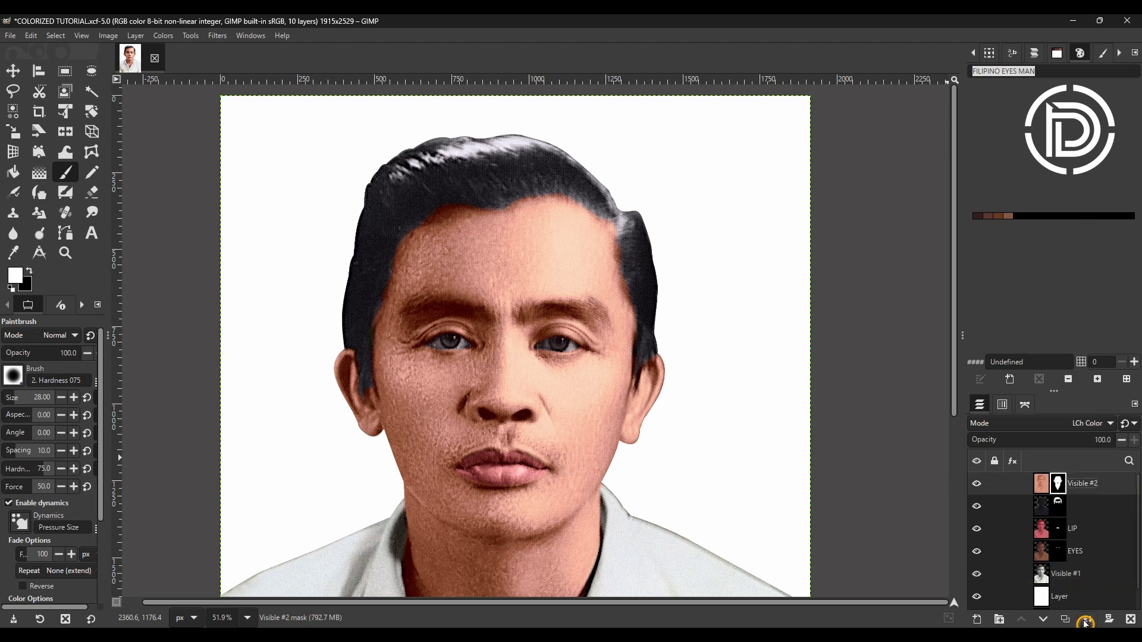
click(977, 622)
click(680, 507)
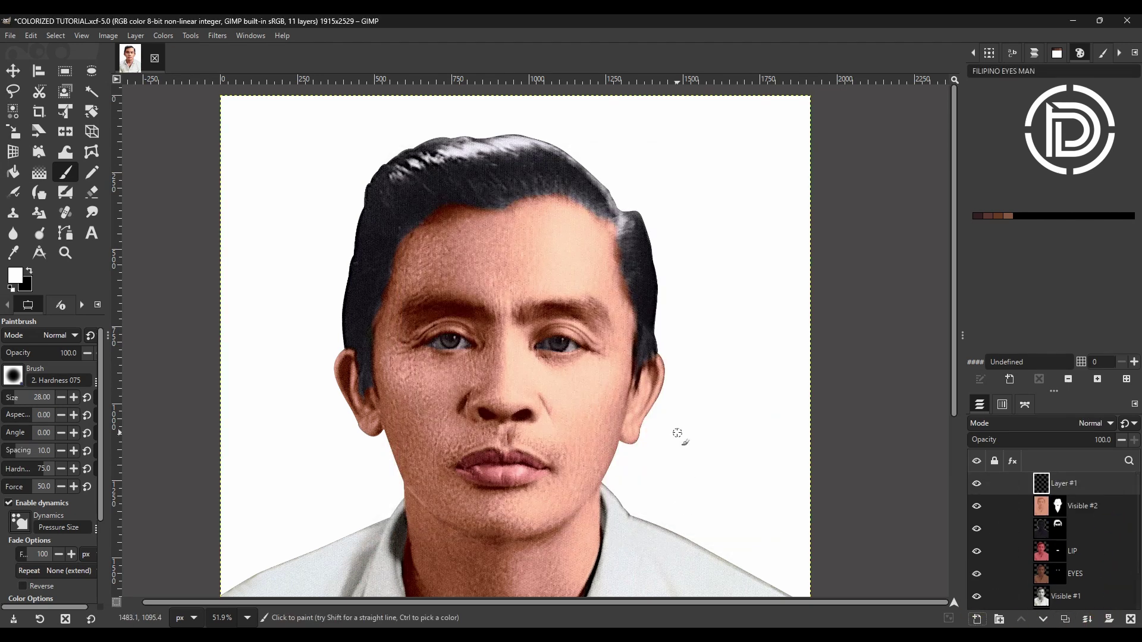
Set the foreground color to orange f4a855 and fill the new layer with it using Bucket Fill.
click(18, 279)
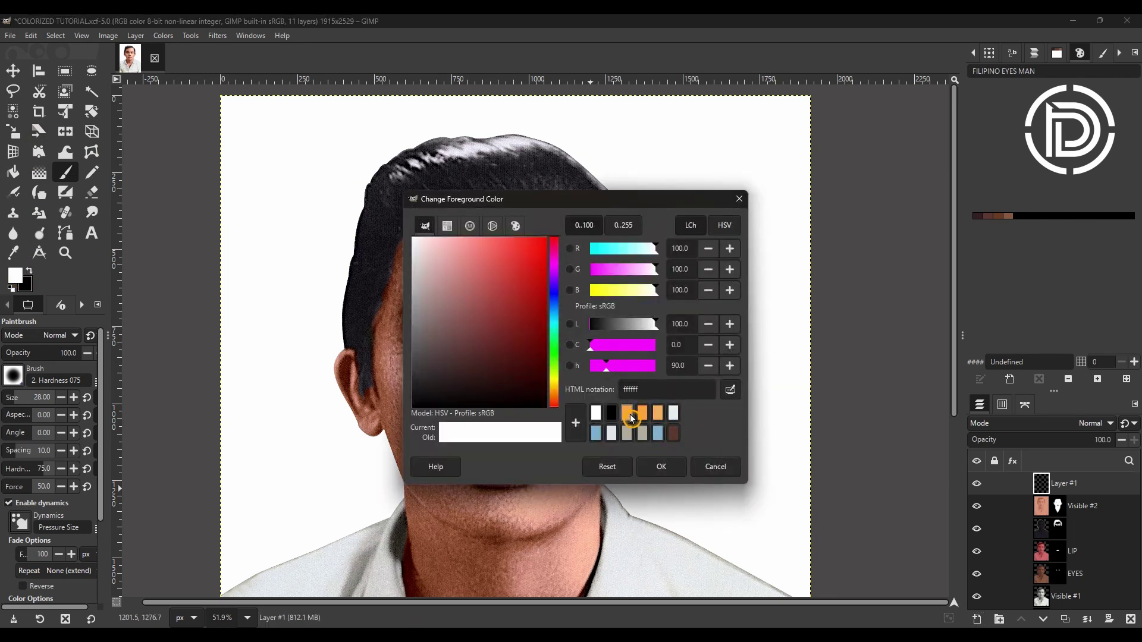
click(629, 415)
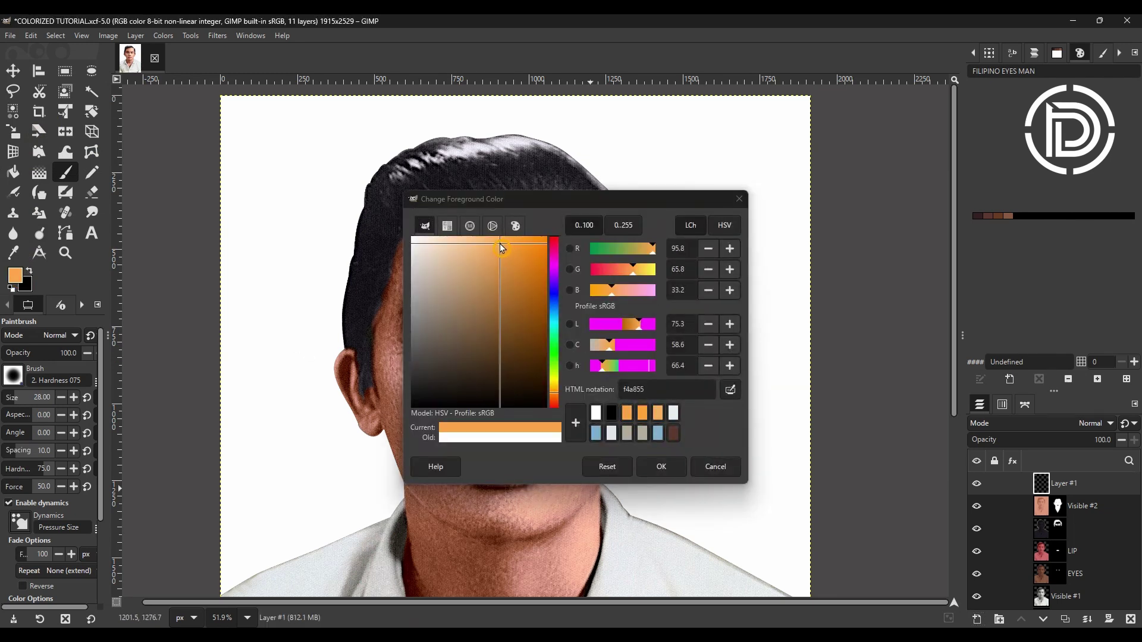
click(661, 466)
click(14, 173)
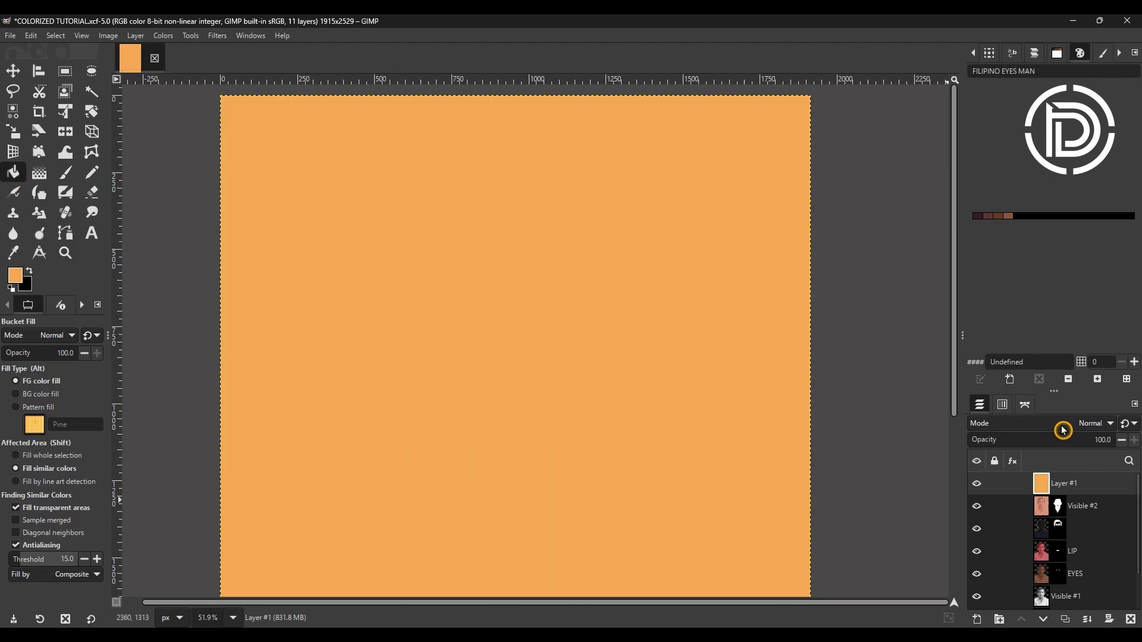
Set the orange layer's blend mode to Soft light and hide it with a black layer mask.
click(1064, 423)
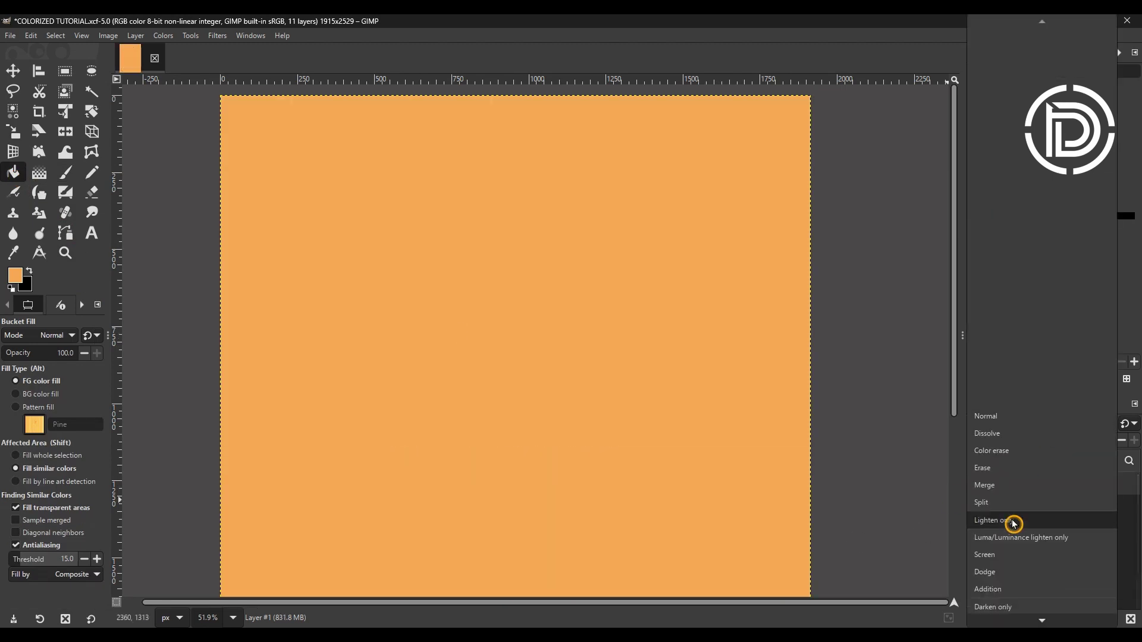
scroll(1014, 525, down, 6)
click(1004, 581)
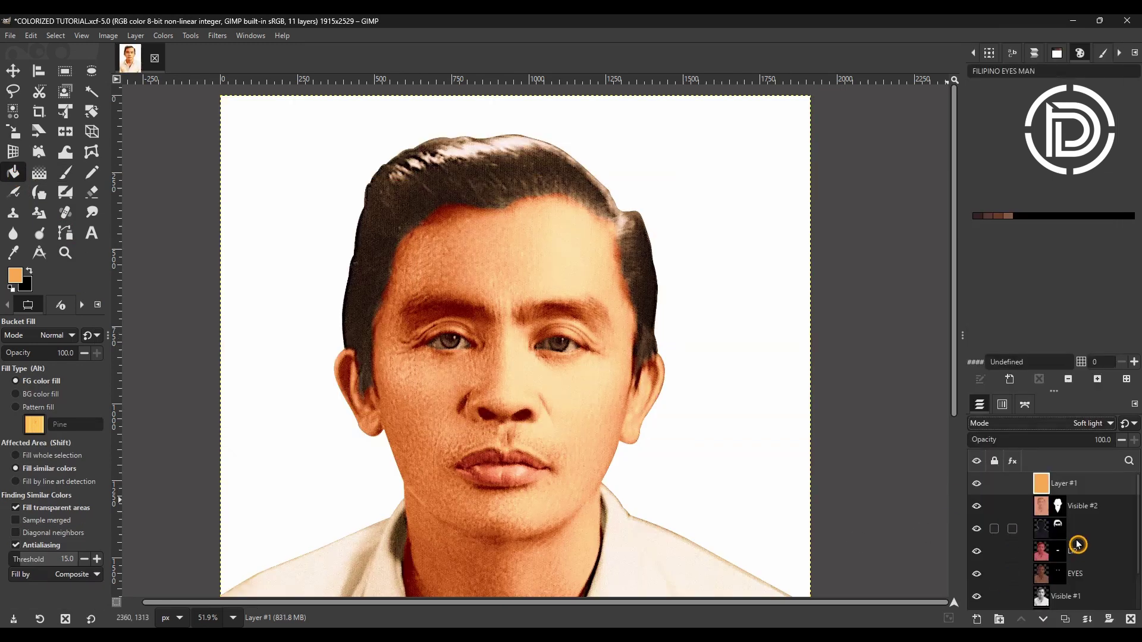
click(1108, 619)
click(575, 439)
click(1010, 484)
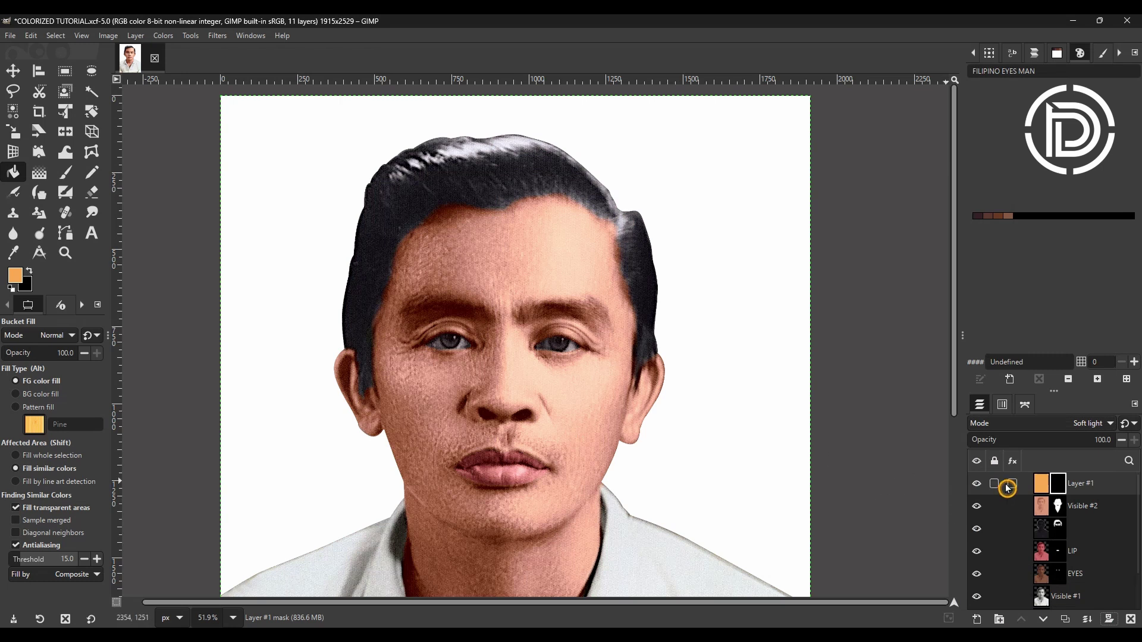
Paint over both eyes on the orange layer's mask with the Paintbrush, using the orange foreground color.
click(63, 182)
scroll(431, 337, up, 8)
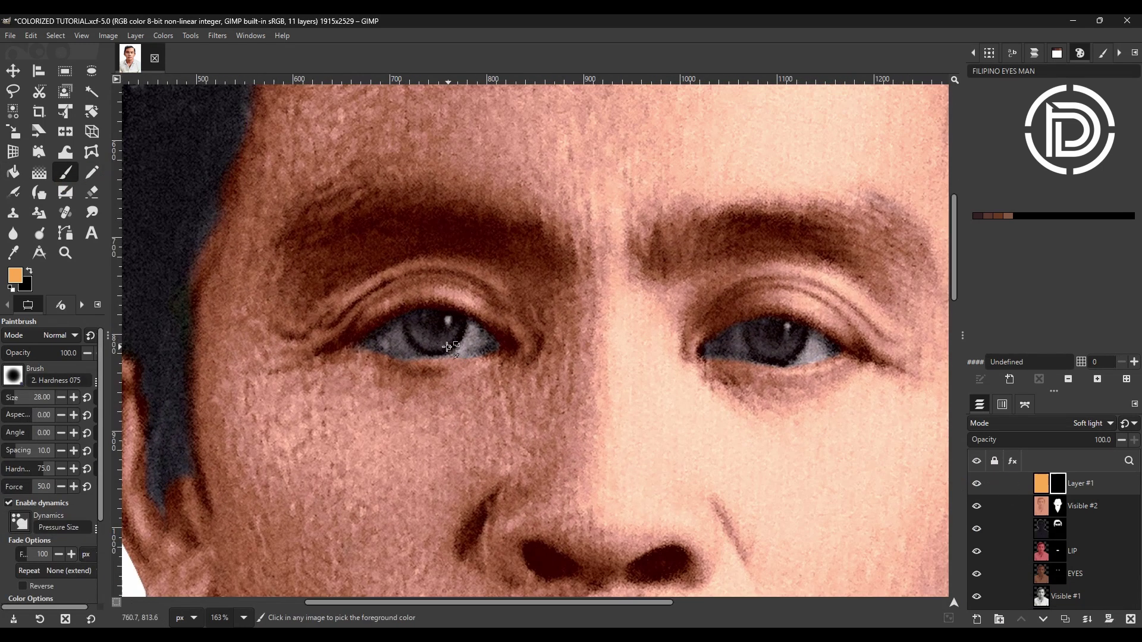
mouse_move(432, 336)
mouse_down()
mouse_move(387, 342)
mouse_move(483, 341)
mouse_move(484, 352)
mouse_move(420, 354)
mouse_up()
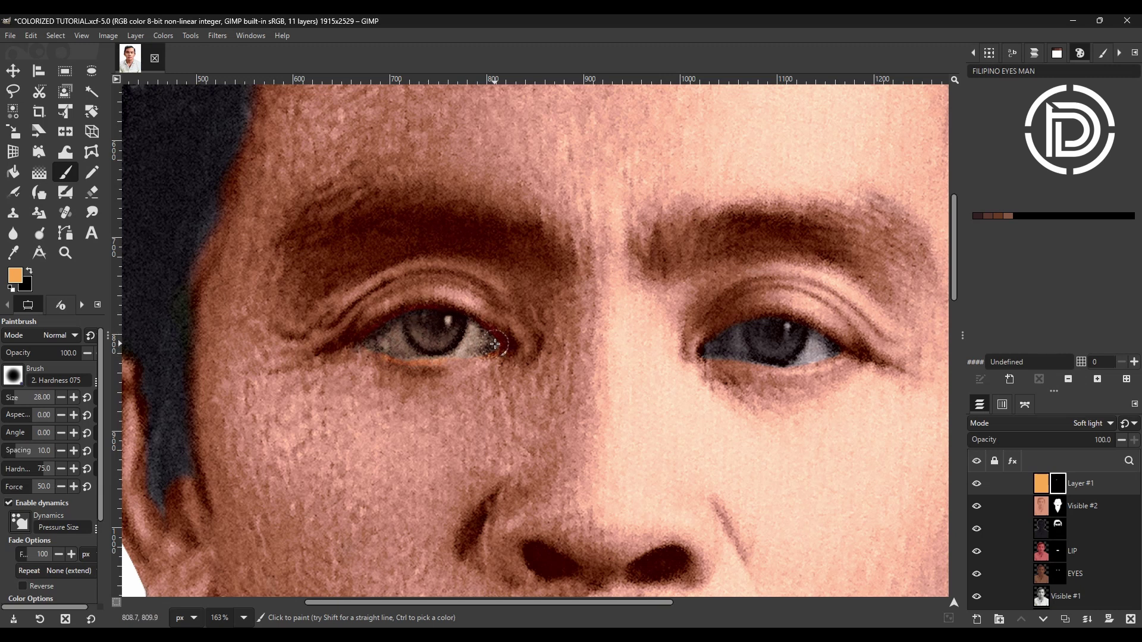
mouse_move(751, 330)
mouse_down()
mouse_move(709, 350)
mouse_move(835, 353)
mouse_move(801, 331)
mouse_move(756, 327)
mouse_move(783, 326)
mouse_move(808, 342)
mouse_up()
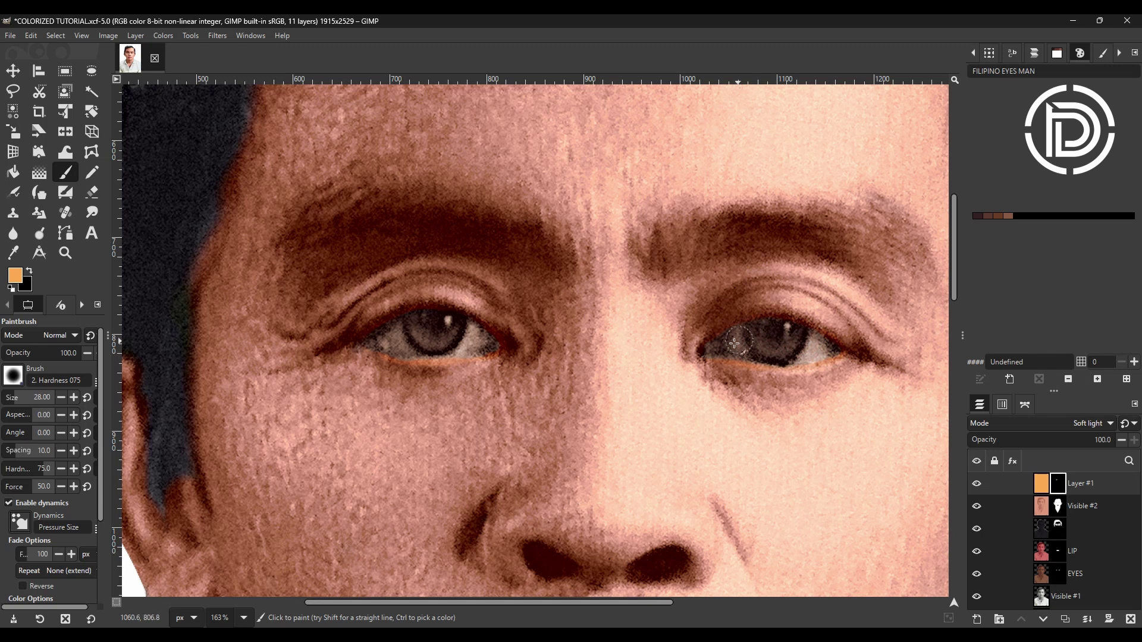
Switch the foreground color to white and paint both irises on the orange layer's mask.
click(30, 273)
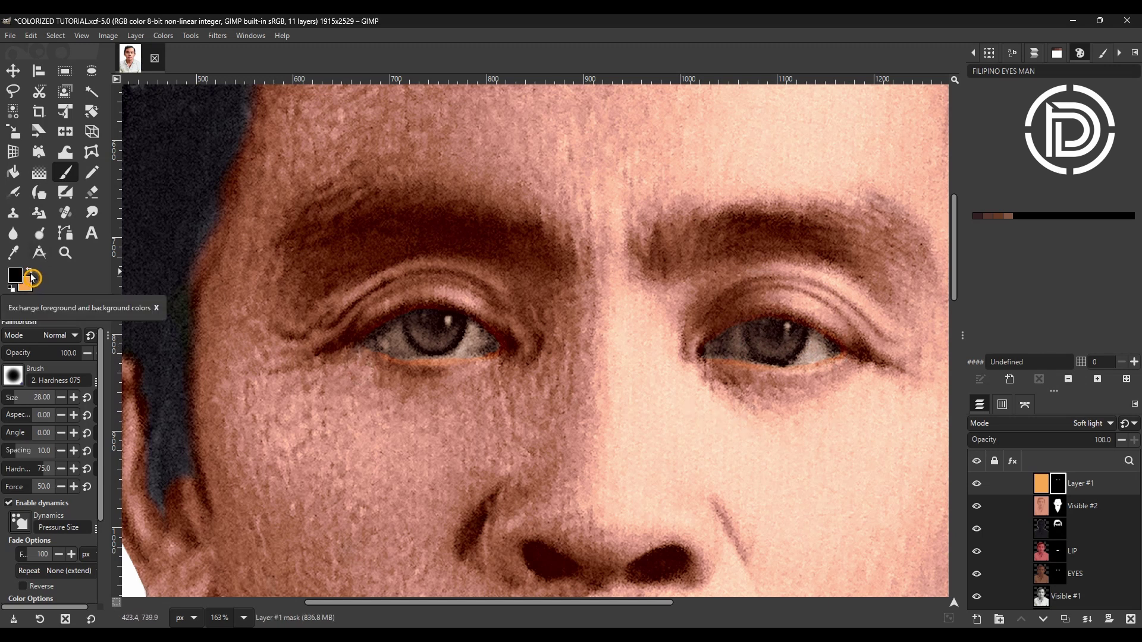
click(11, 289)
click(29, 271)
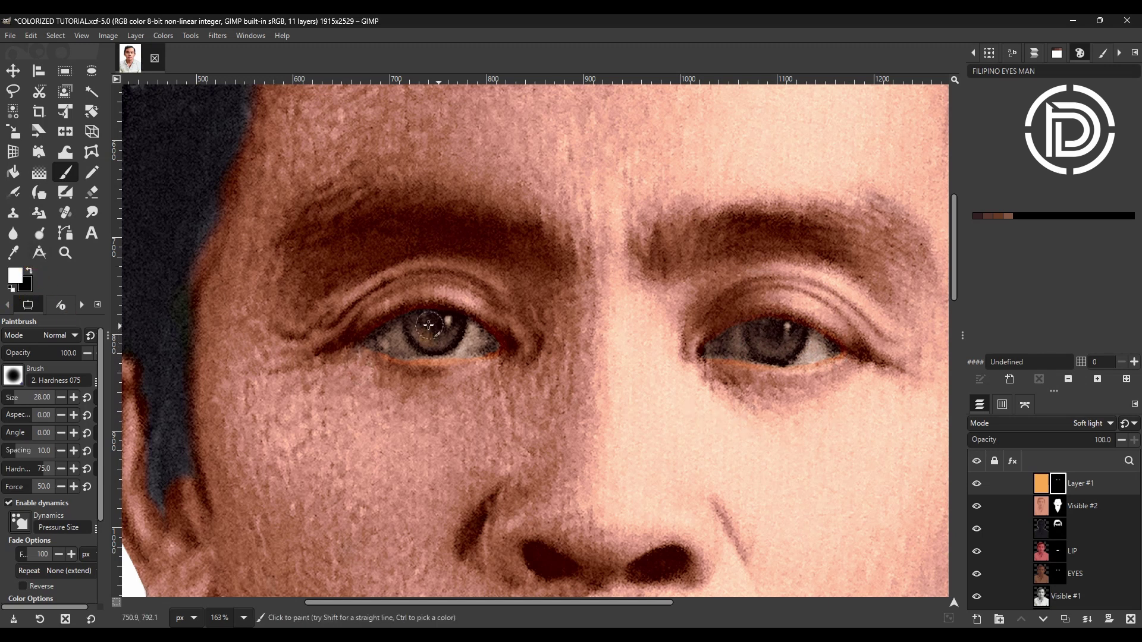
drag(455, 330, 432, 320)
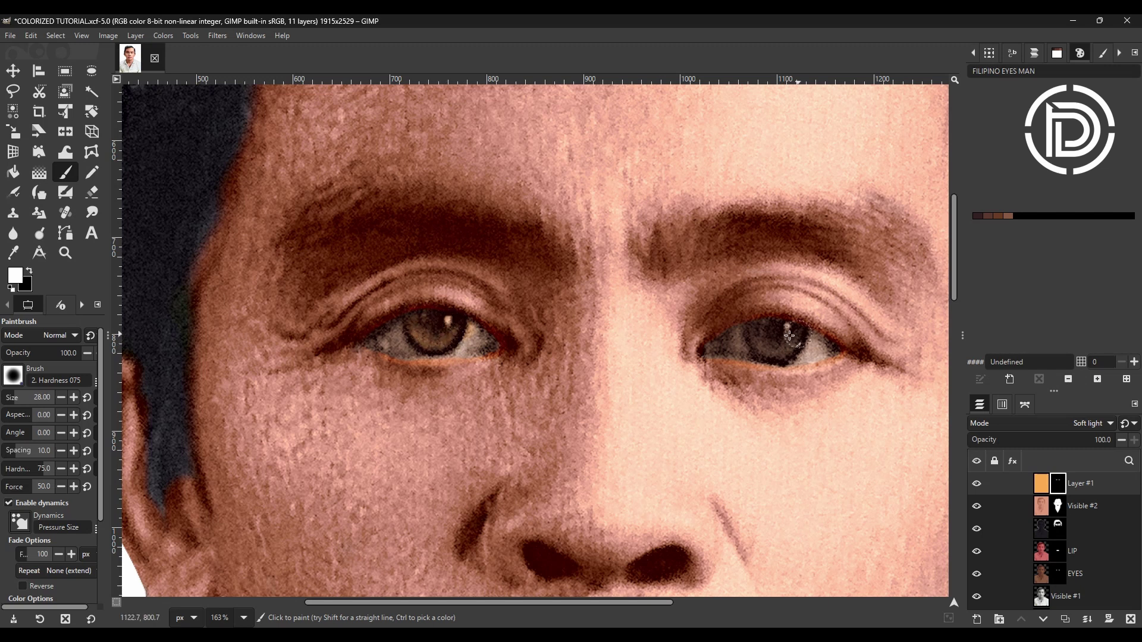
drag(789, 335, 760, 334)
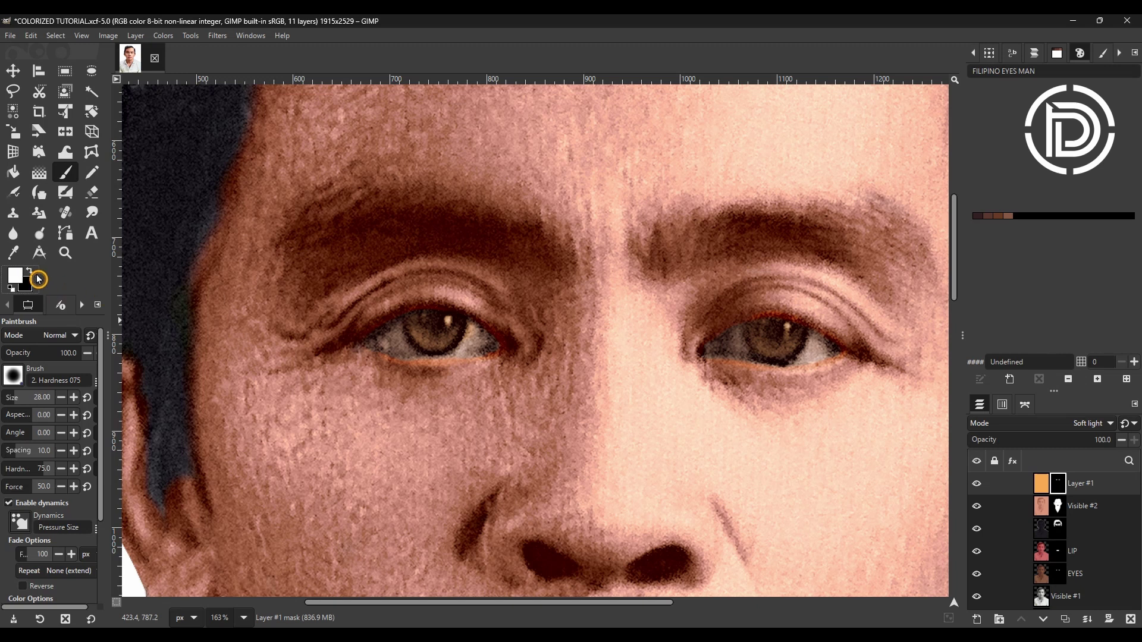
Paint black on the orange layer's mask to remove the orange spill along the eyelids, undoing any stray stroke.
key(x)
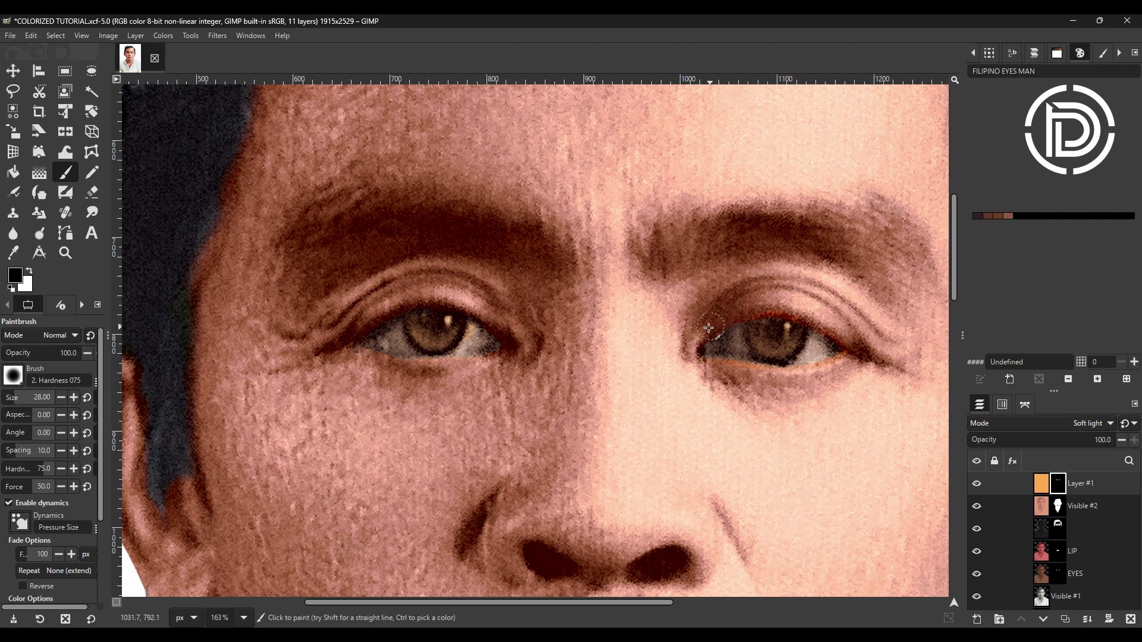
key(ctrl+z)
scroll(567, 416, down, 7)
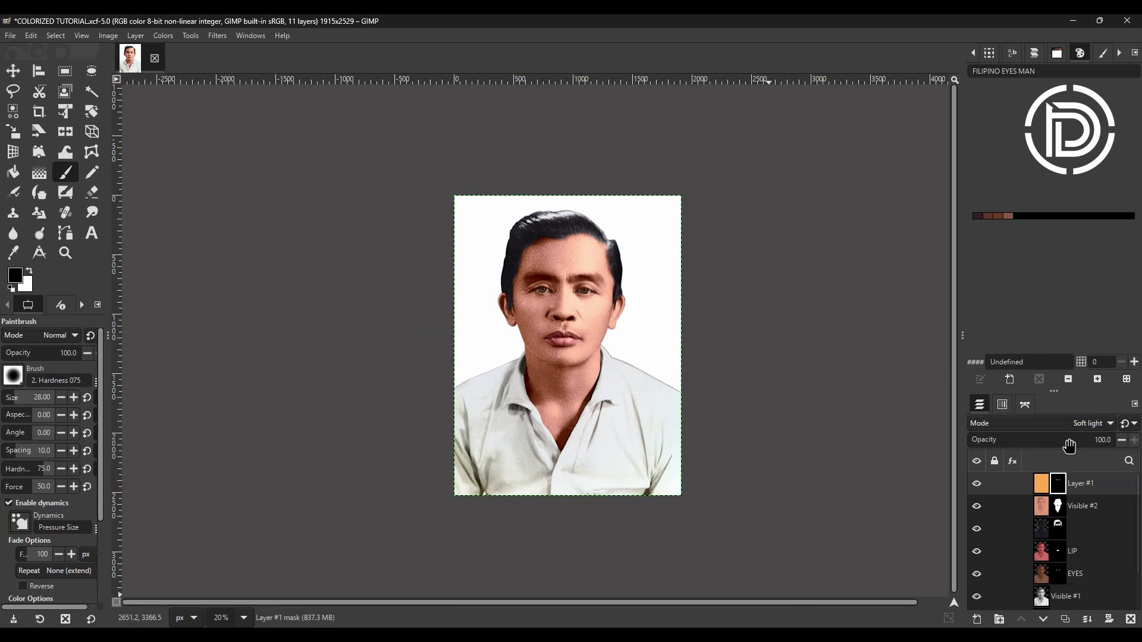
Duplicate the Visible #1 layer and rename the copy SHIRT.
scroll(1067, 524, down, 2)
click(1069, 553)
click(1071, 615)
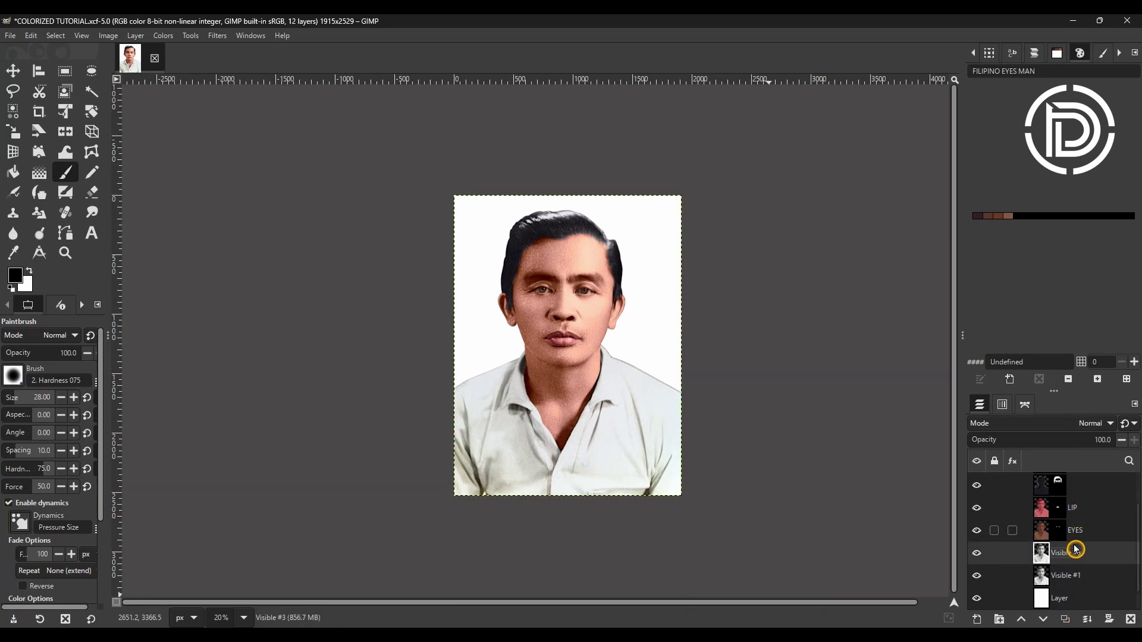
double_click(1071, 552)
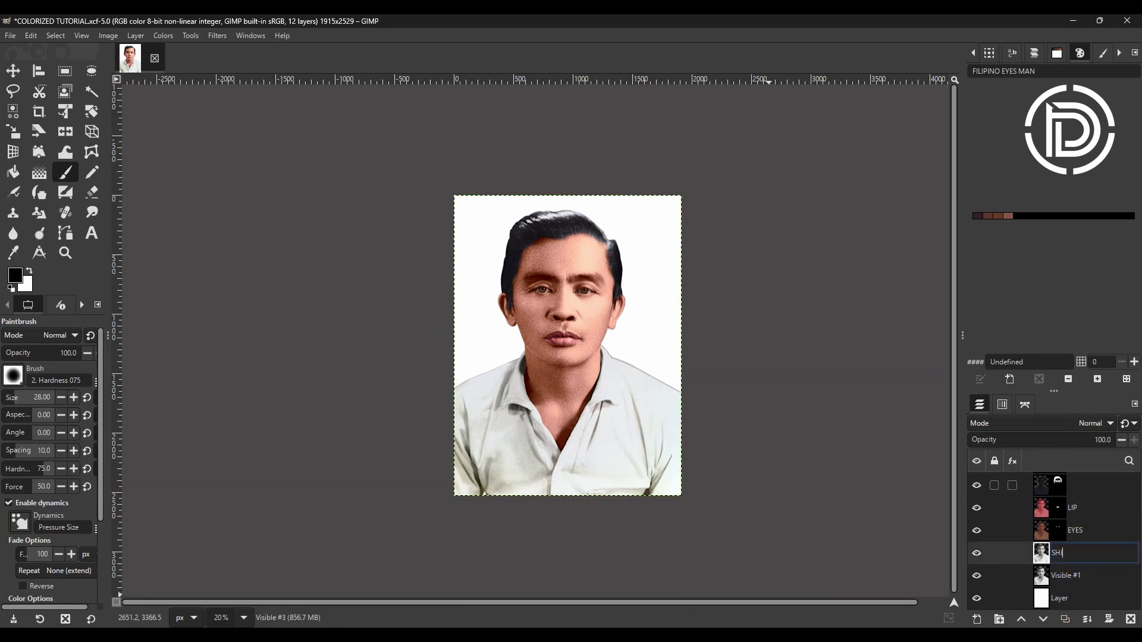
click(1105, 580)
click(1101, 561)
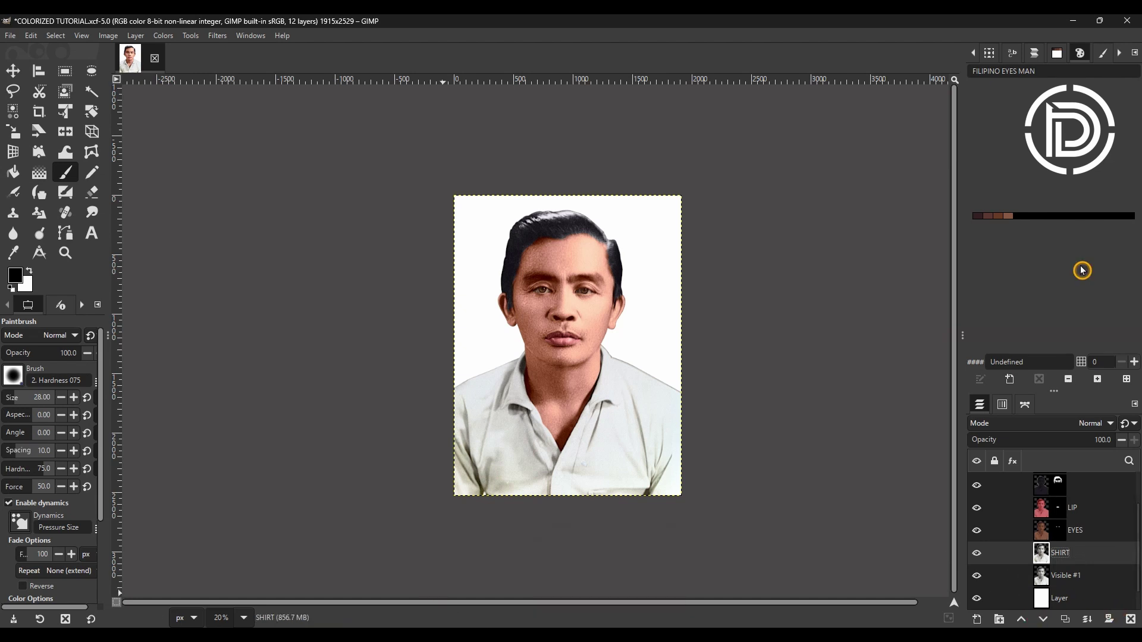
Colorize the SHIRT layer light blue, with hue 0.5608, saturation 0.4574 and lightness 0.306.
click(1103, 53)
click(1056, 55)
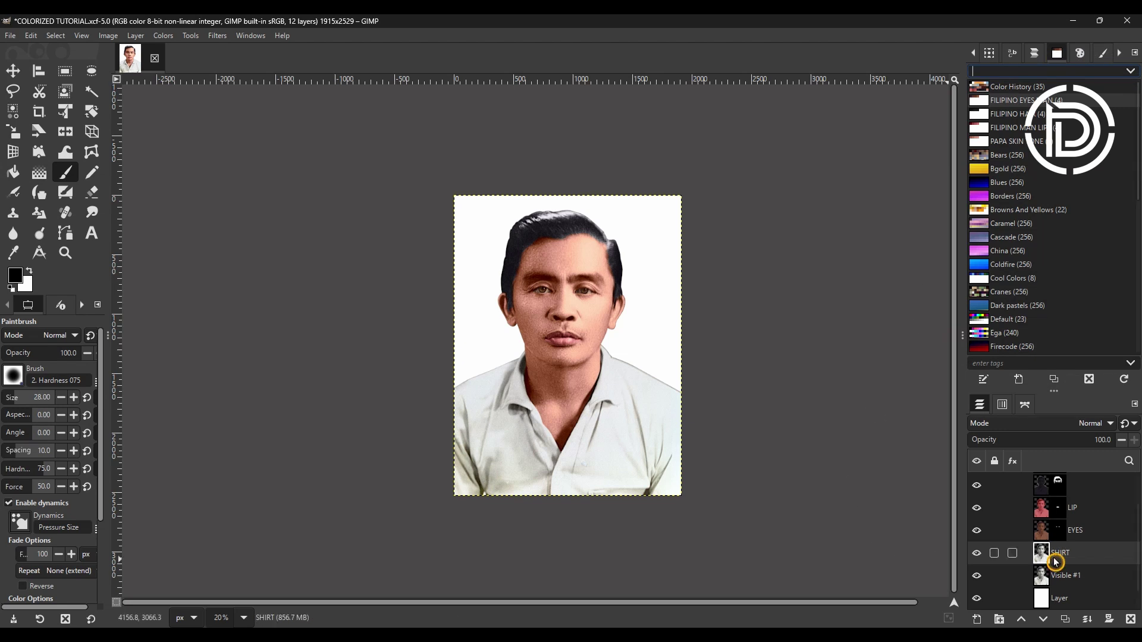
click(163, 35)
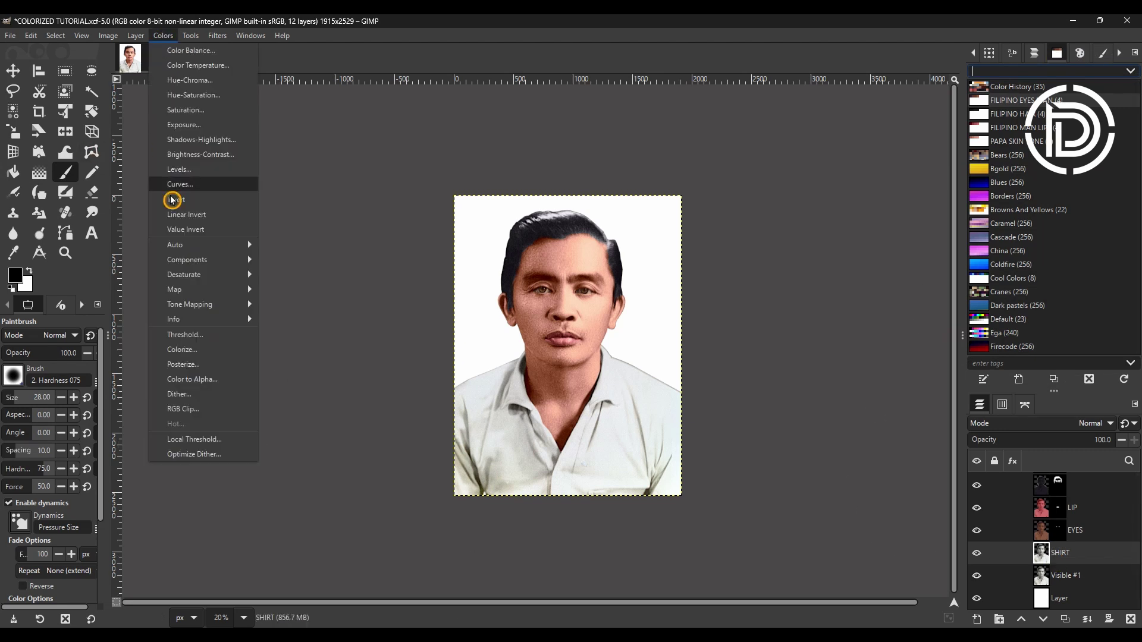
click(179, 350)
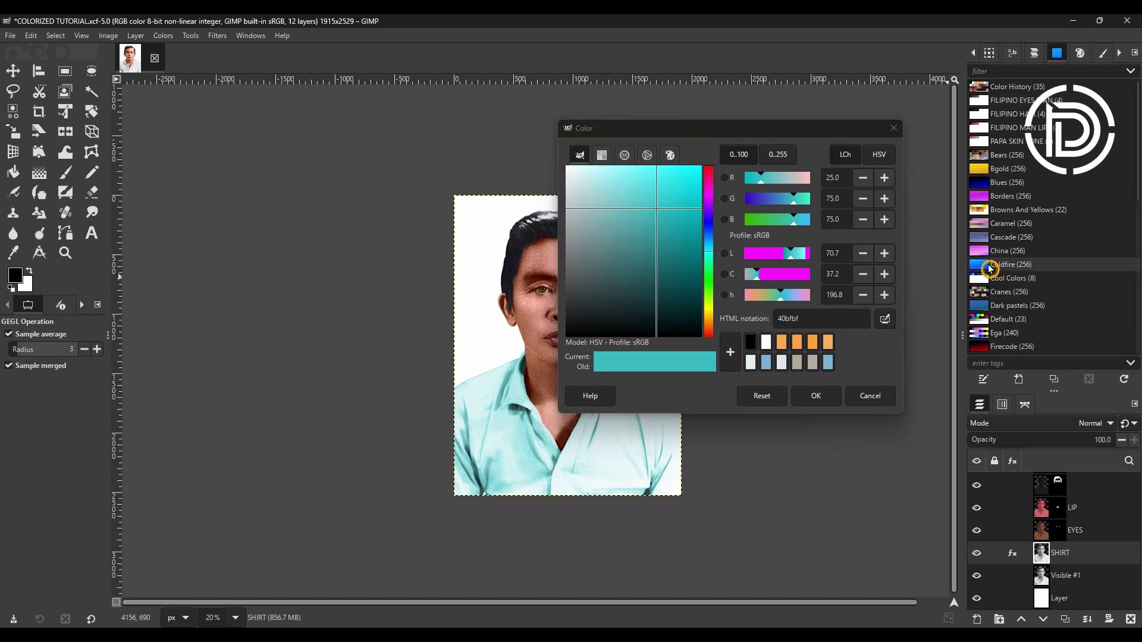
click(830, 364)
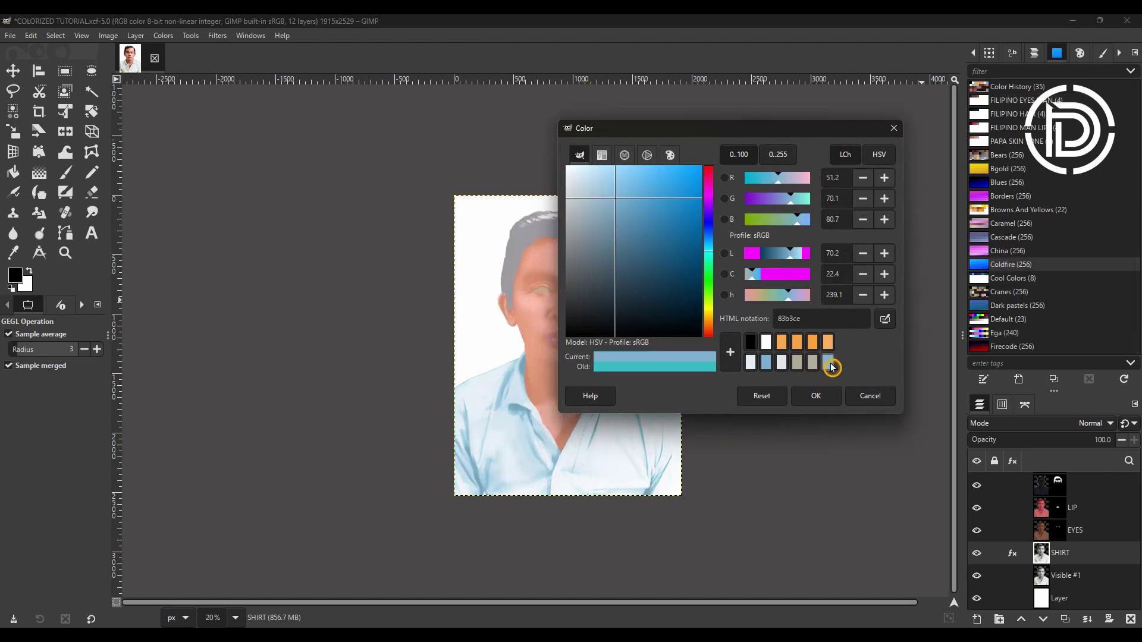
click(766, 364)
click(812, 395)
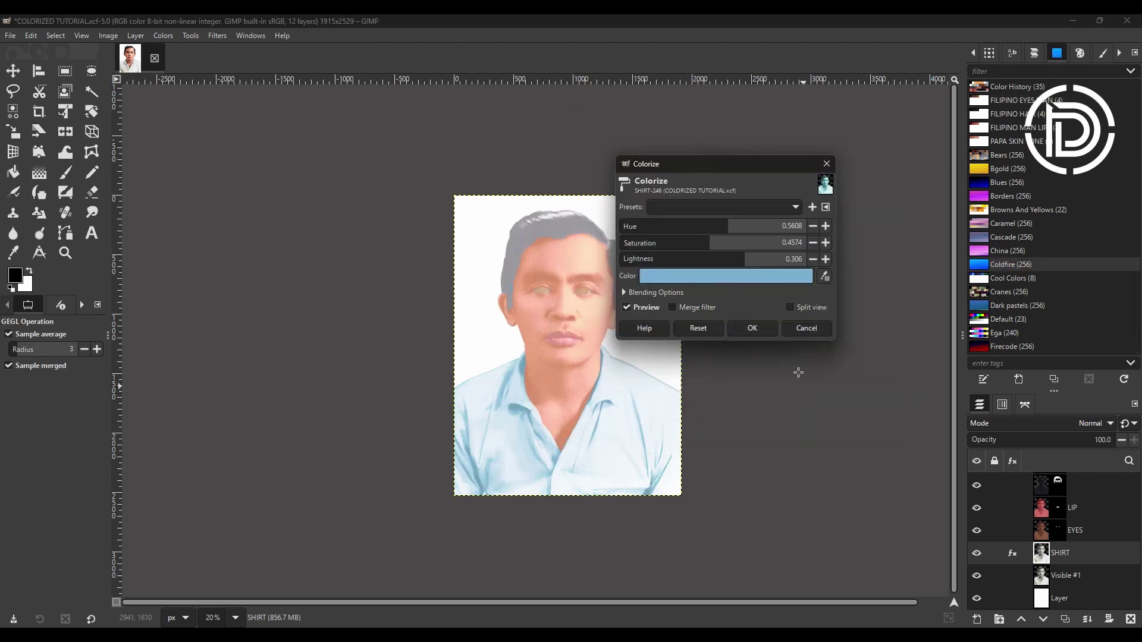
click(753, 328)
Add a black (full transparency) mask to the SHIRT layer and ready the Paintbrush with white foreground at size 85.
click(1110, 619)
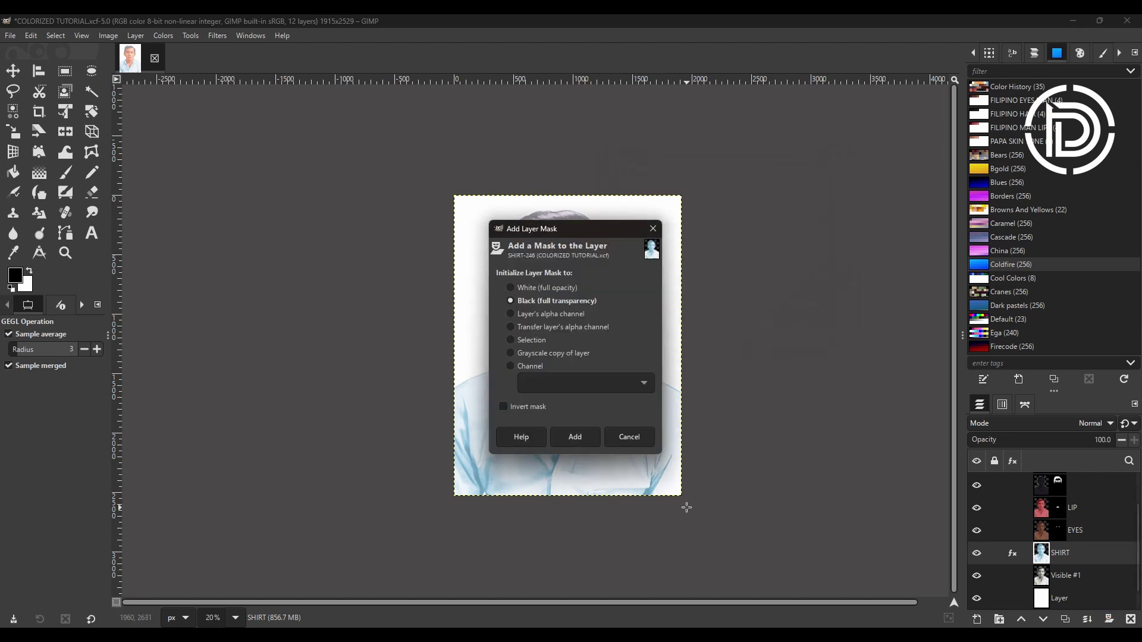
click(565, 436)
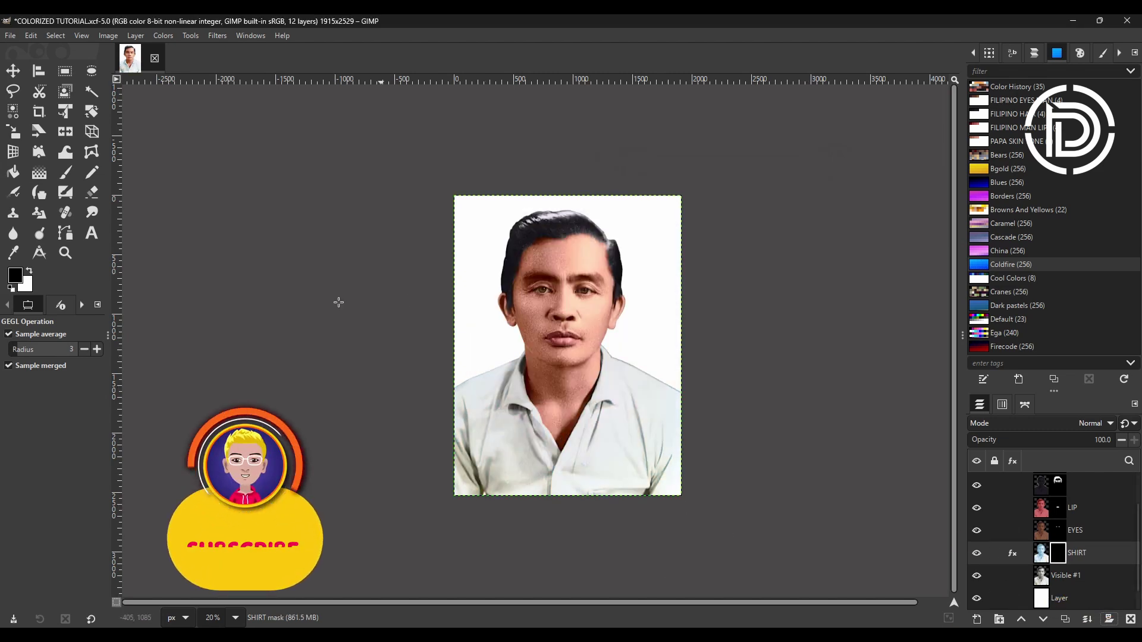
click(66, 172)
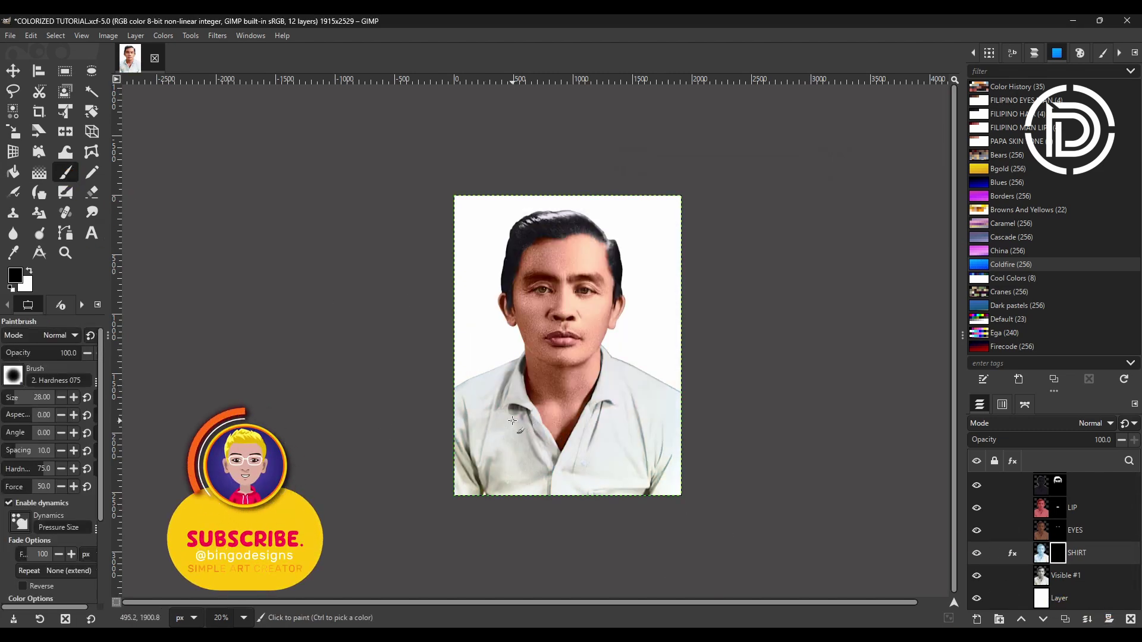
ctrl+scroll(487, 414, up, 1)
ctrl+scroll(487, 415, up, 12)
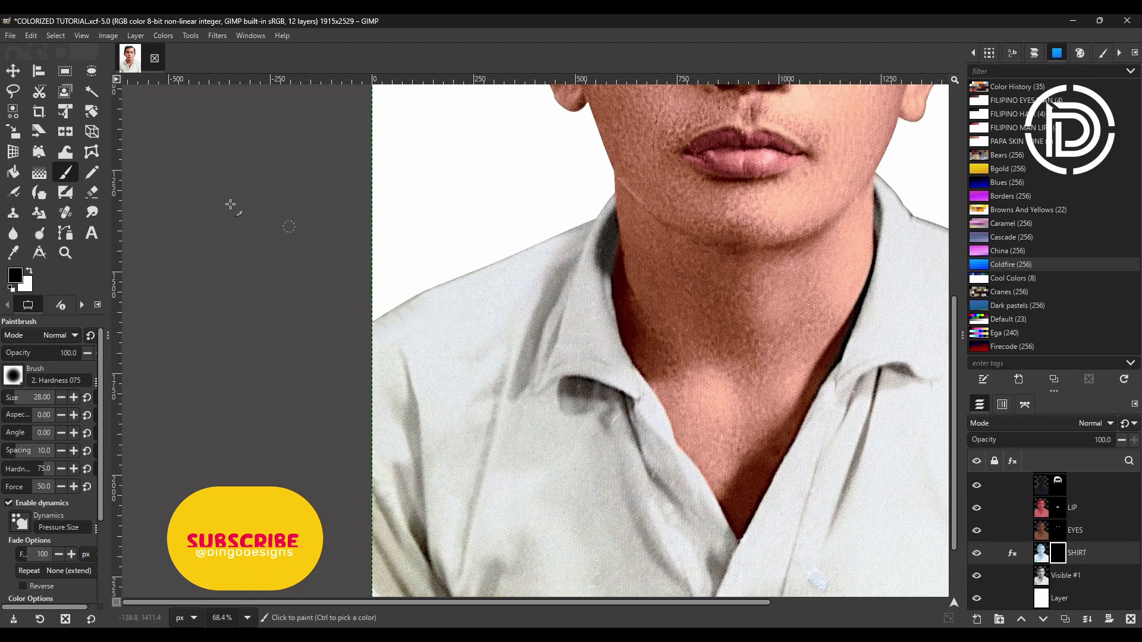
key(x)
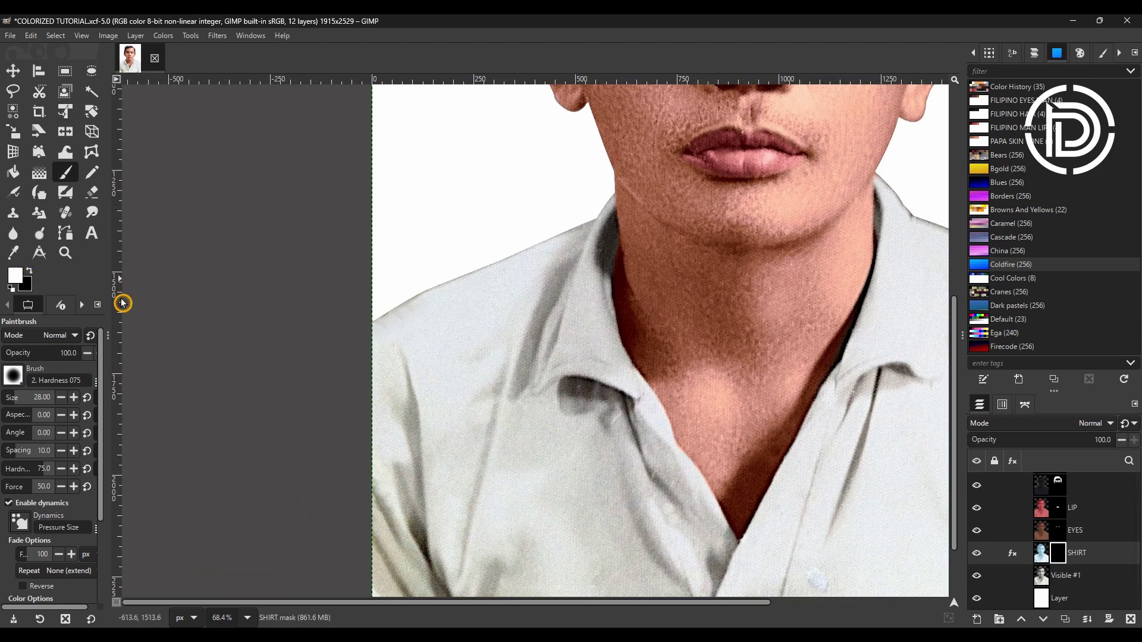
key(bracketright)
key(bracketright)
key(bracketright)
key(bracketright)
key(bracketright)
key(bracketright)
key(bracketright)
key(bracketright)
key(bracketright)
key(bracketright)
key(bracketright)
key(bracketright)
key(bracketright)
key(bracketright)
key(bracketright)
key(bracketright)
key(bracketright)
key(bracketright)
key(bracketright)
key(bracketright)
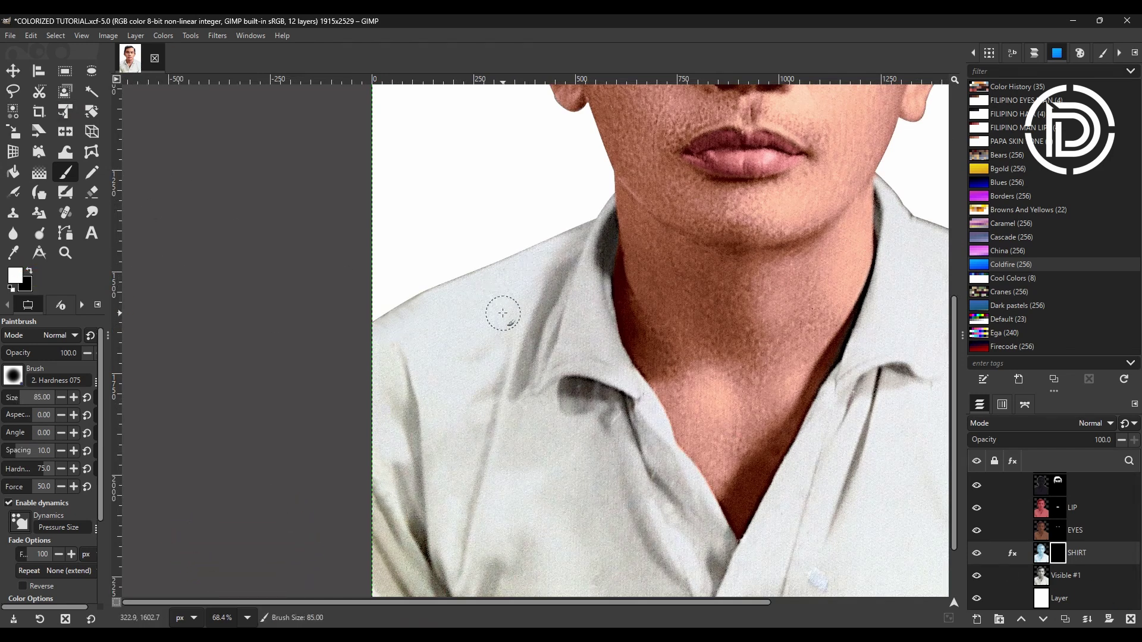
Select the man's outline from the Visible #1 layer's alpha, undo the stray stroke made there, and return to the SHIRT layer's mask.
right_click(1045, 576)
click(1046, 583)
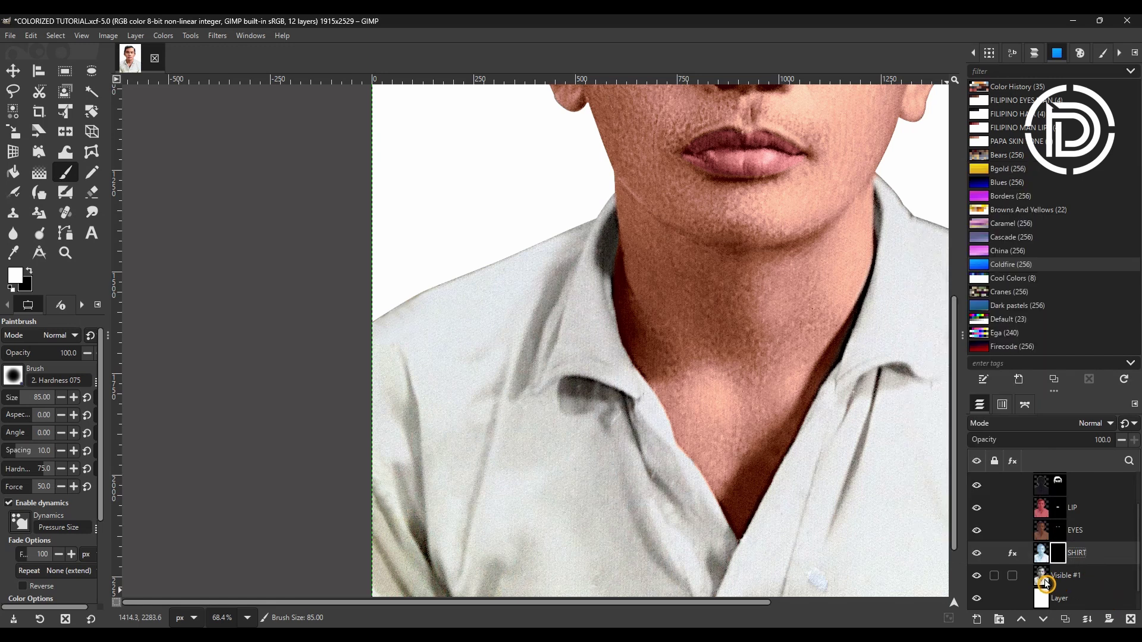
right_click(1045, 584)
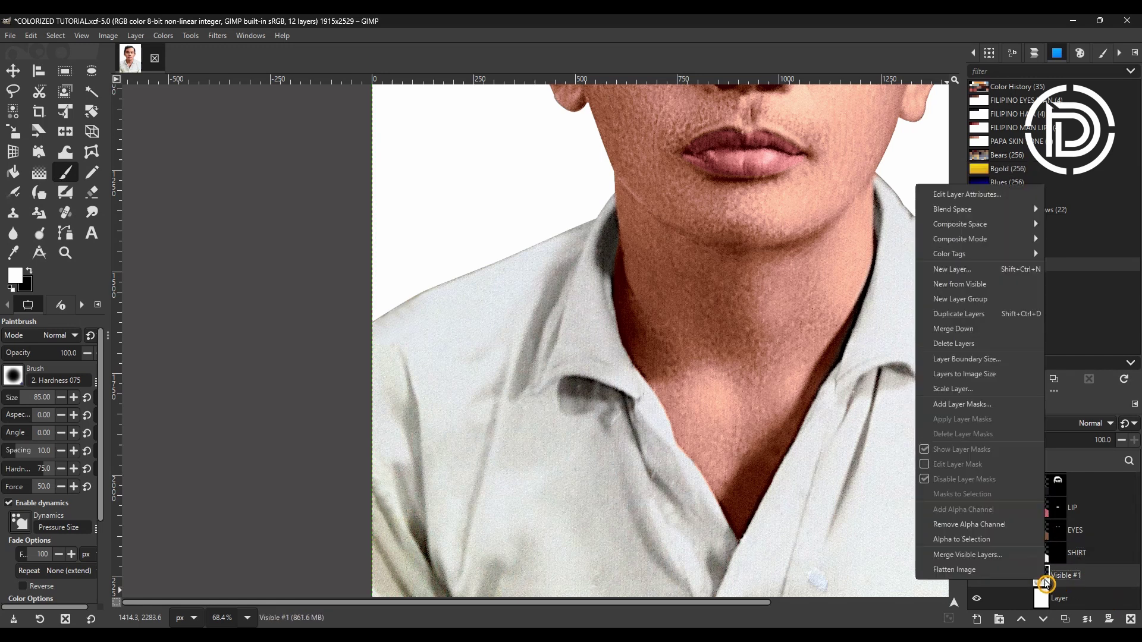
click(977, 541)
drag(538, 270, 423, 308)
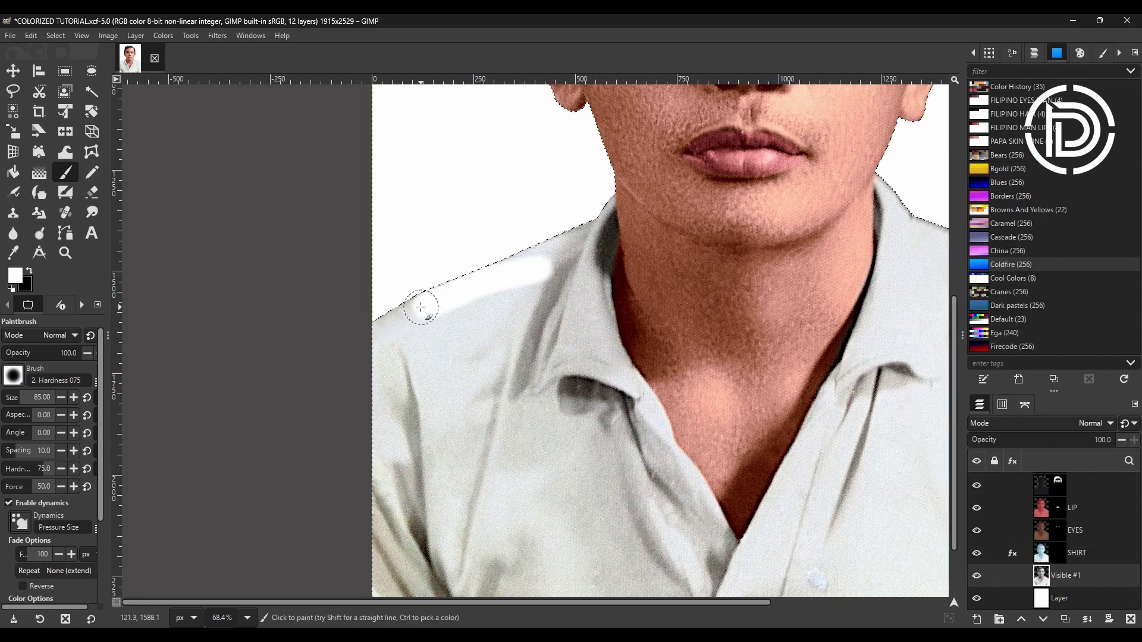
key(ctrl+z)
click(1068, 550)
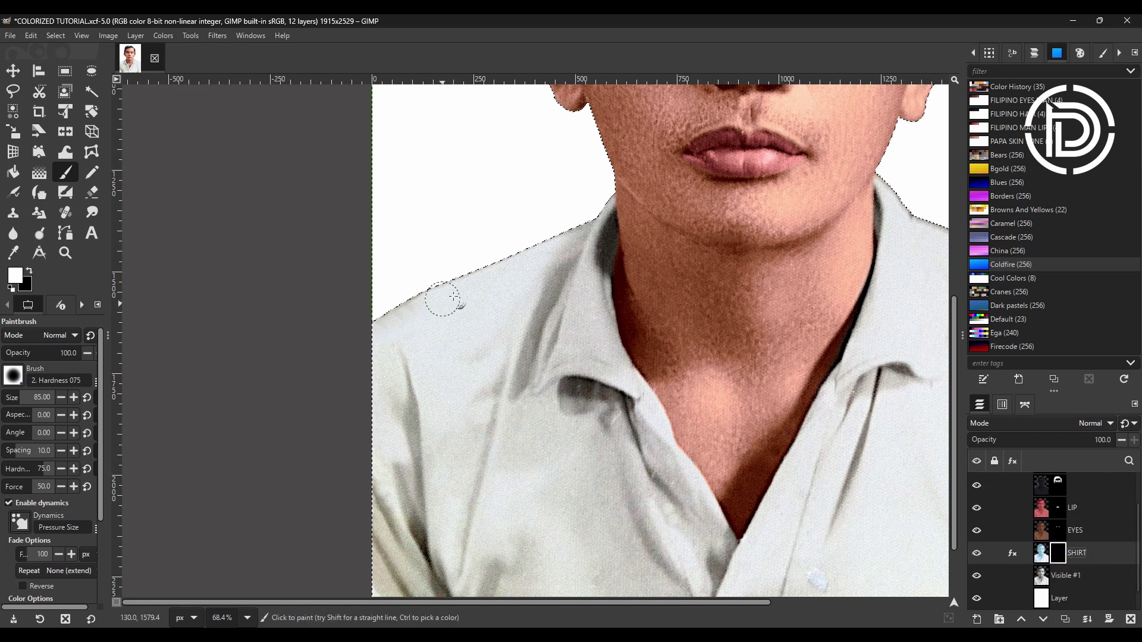
Paint white on the SHIRT mask over the image-left half of the shirt, including its collar and folds.
mouse_move(477, 288)
mouse_down()
mouse_move(409, 354)
mouse_move(400, 417)
mouse_move(369, 408)
mouse_move(502, 334)
mouse_move(591, 375)
mouse_move(690, 586)
mouse_move(648, 580)
mouse_move(543, 479)
mouse_move(441, 535)
mouse_move(419, 589)
mouse_up()
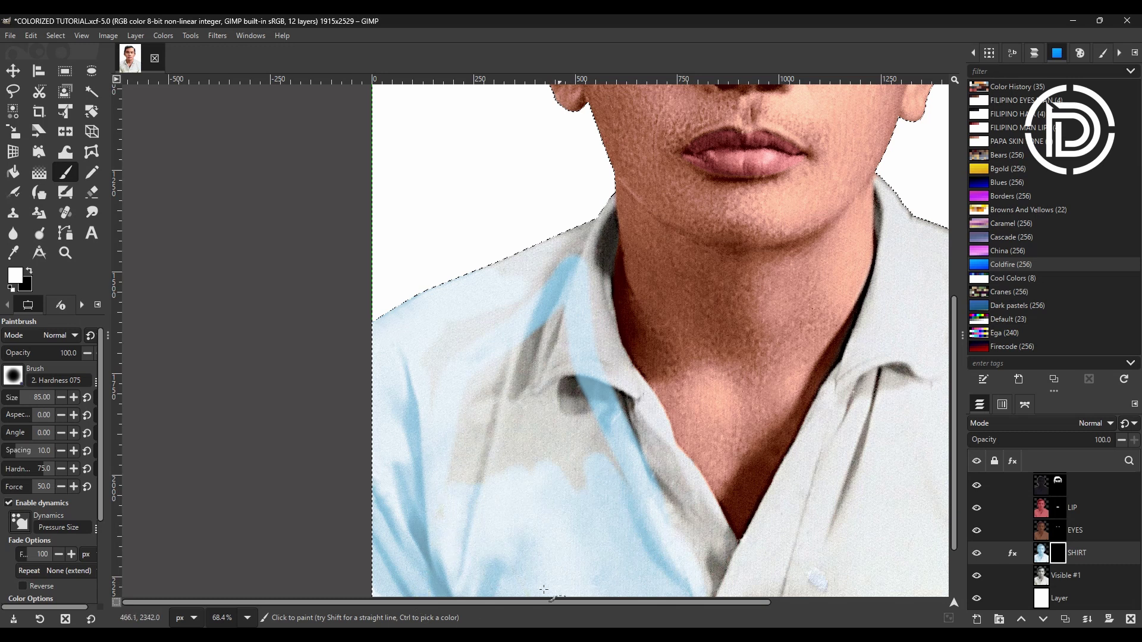
mouse_move(580, 271)
mouse_down()
mouse_move(599, 188)
mouse_move(587, 212)
mouse_move(486, 267)
mouse_move(592, 237)
mouse_move(594, 256)
mouse_move(596, 228)
mouse_move(587, 344)
mouse_move(592, 270)
mouse_move(622, 409)
mouse_move(705, 547)
mouse_move(715, 541)
mouse_move(647, 425)
mouse_move(552, 360)
mouse_move(614, 466)
mouse_move(521, 322)
mouse_move(438, 378)
mouse_up()
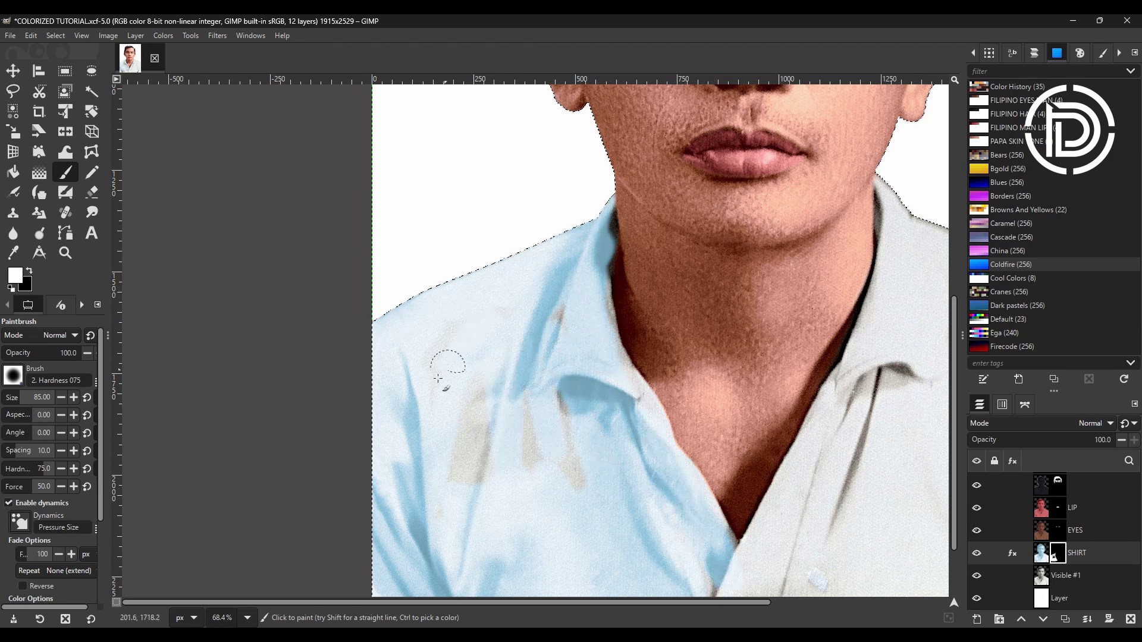
mouse_move(548, 309)
mouse_down()
mouse_move(541, 353)
mouse_move(565, 392)
mouse_move(453, 507)
mouse_move(480, 531)
mouse_move(575, 461)
mouse_move(612, 376)
mouse_up()
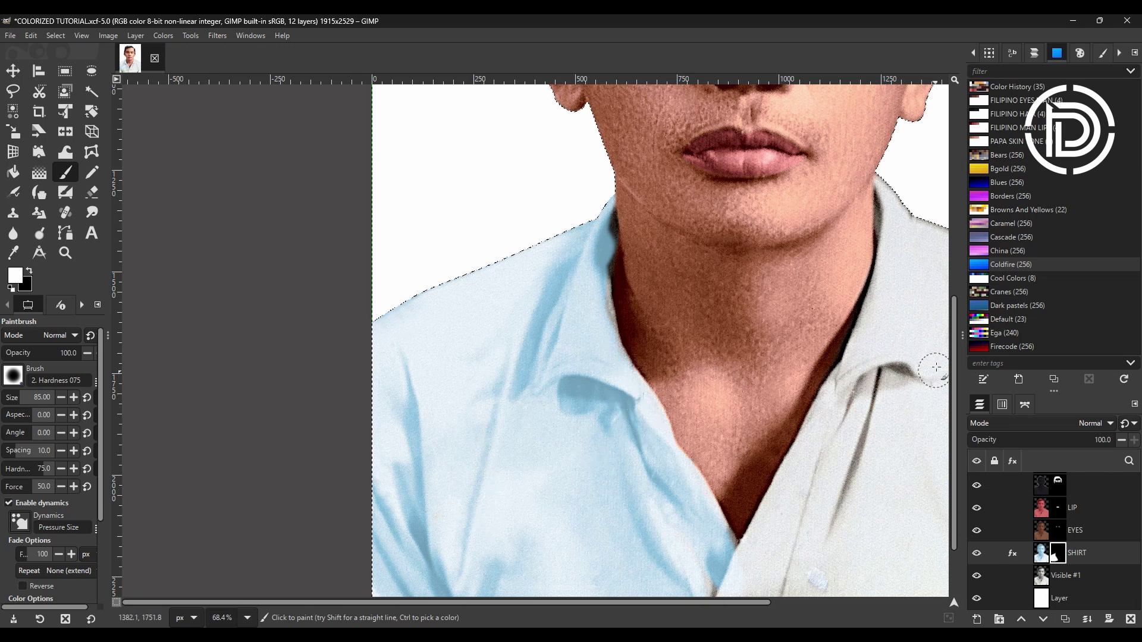
Paint white on the SHIRT mask over the image-right half of the shirt, enlarging the brush to 122 for the inner area.
mouse_move(862, 376)
mouse_down()
mouse_move(825, 406)
mouse_move(773, 512)
mouse_up()
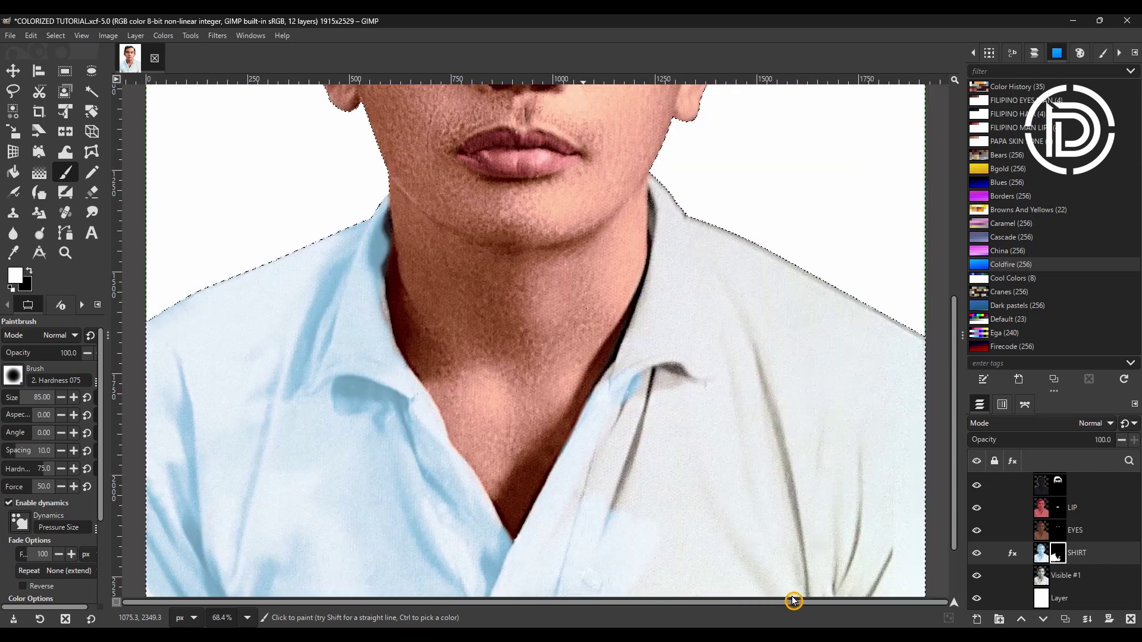
click(794, 601)
mouse_move(689, 226)
mouse_down()
mouse_move(662, 173)
mouse_move(926, 345)
mouse_up()
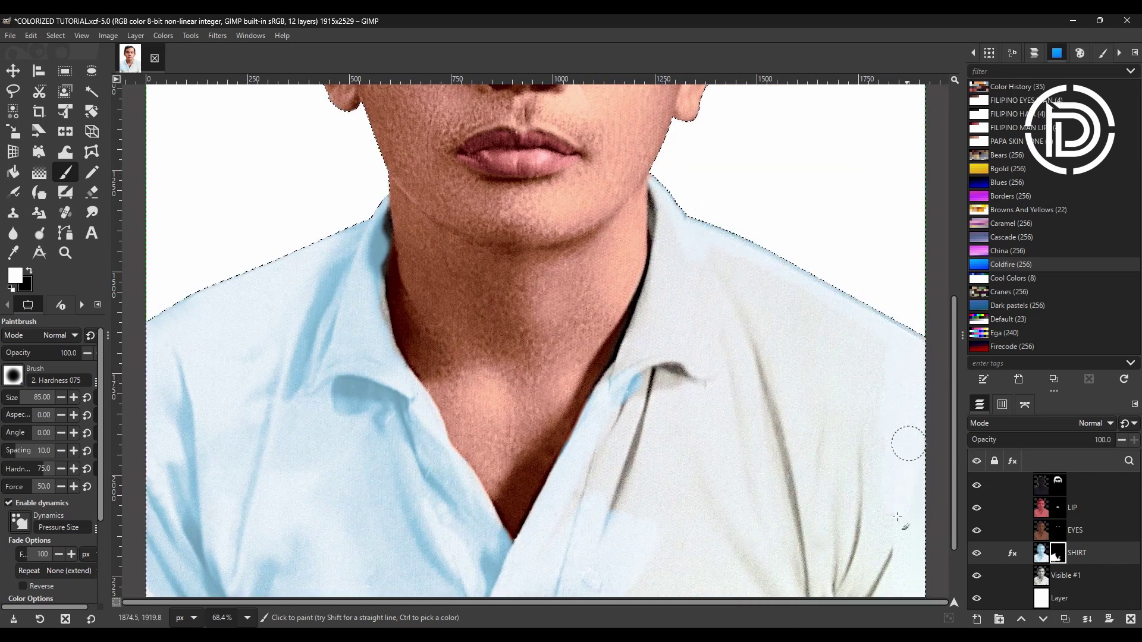
key(bracketright)
drag(639, 370, 661, 379)
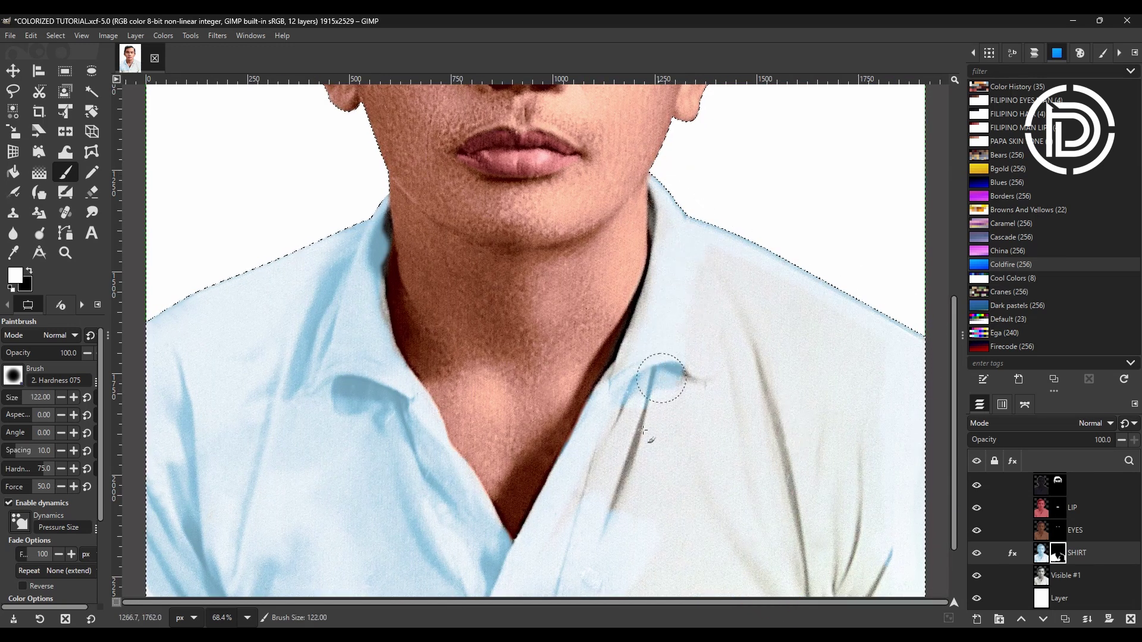
mouse_move(643, 430)
mouse_down()
mouse_move(594, 498)
mouse_move(660, 618)
mouse_move(923, 535)
mouse_move(669, 475)
mouse_up()
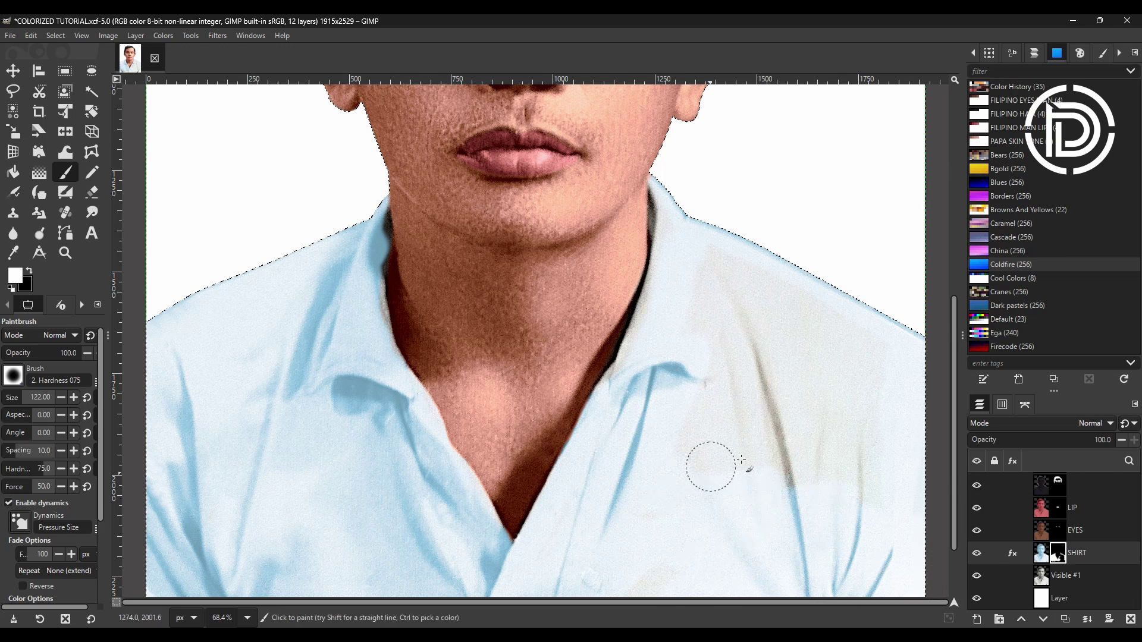
mouse_move(741, 460)
mouse_down()
mouse_move(721, 280)
mouse_move(884, 352)
mouse_move(809, 344)
mouse_move(837, 445)
mouse_move(714, 336)
mouse_move(704, 485)
mouse_up()
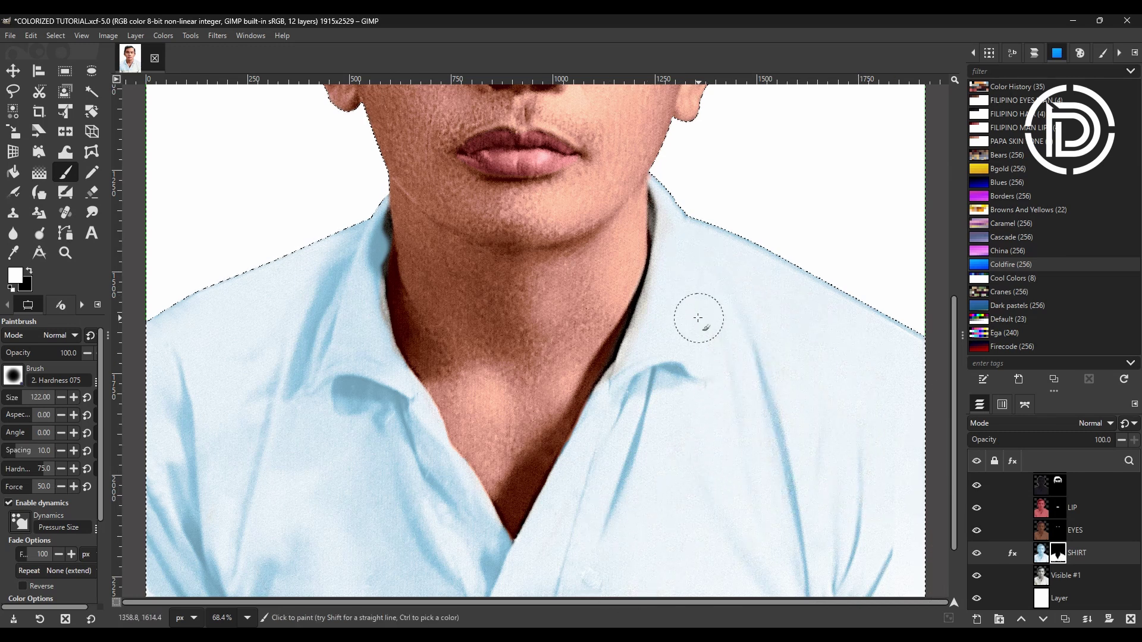
Reduce the brush to size 37 and paint the shadowed upper collar edge beside the image-right side of the neck.
scroll(697, 320, up, 3)
scroll(696, 422, up, 10)
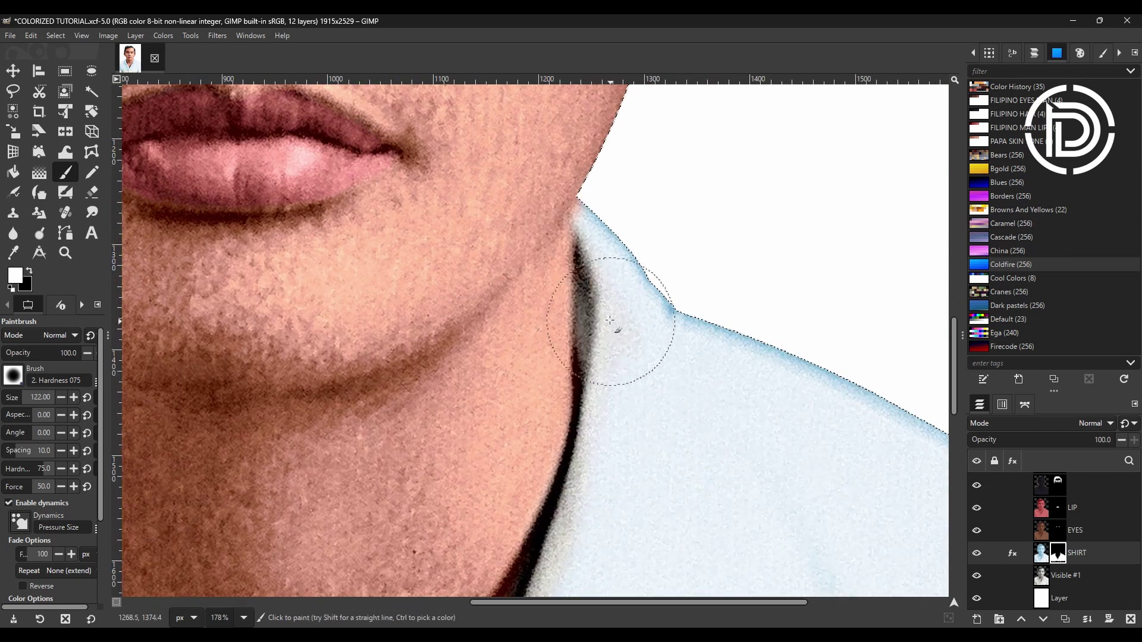
key(bracketleft)
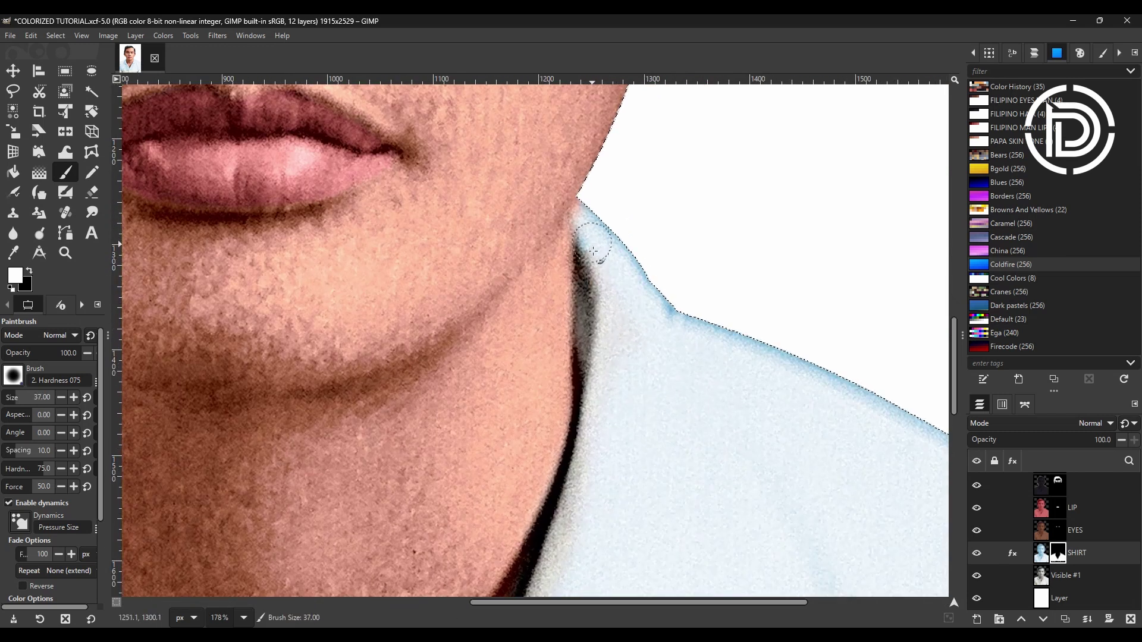
mouse_move(593, 251)
mouse_down()
mouse_move(604, 225)
mouse_move(598, 332)
mouse_up()
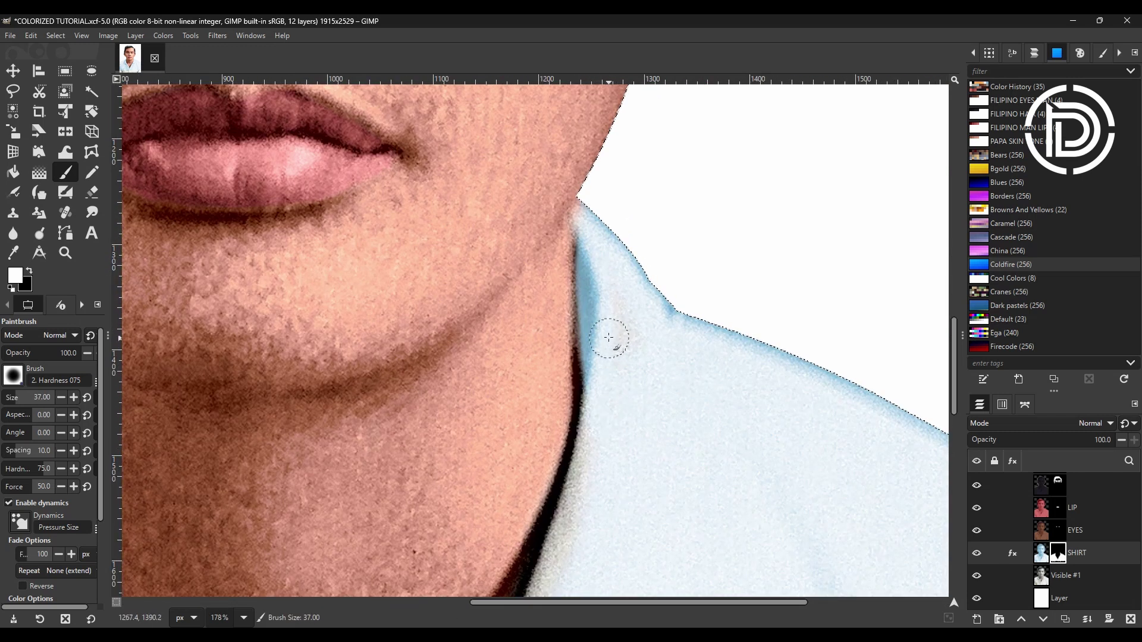
Reduce the brush to size 8 and paint the SHIRT mask along the image-right collar edge down toward the V of the neckline.
key(bracketleft)
key(bracketleft)
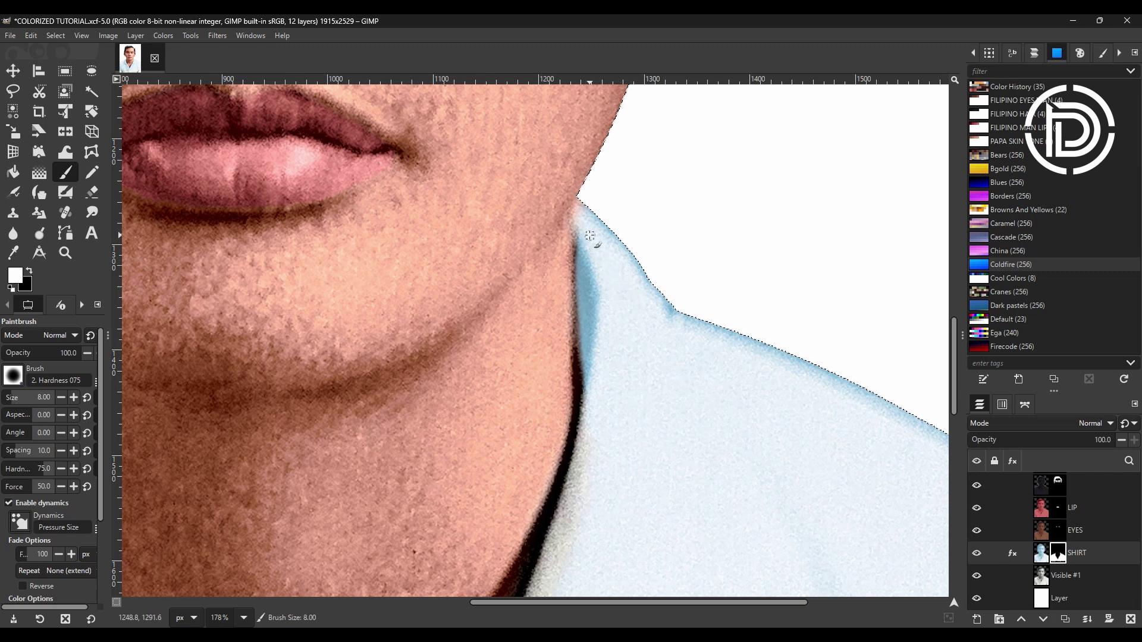
scroll(589, 297, down, 3)
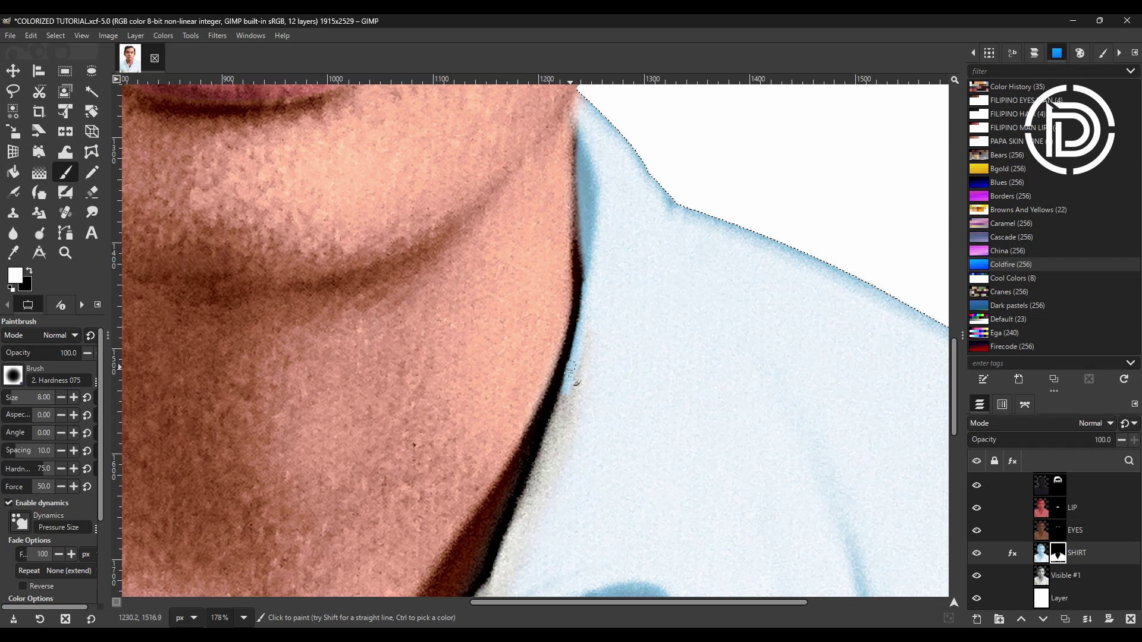
drag(569, 373, 495, 564)
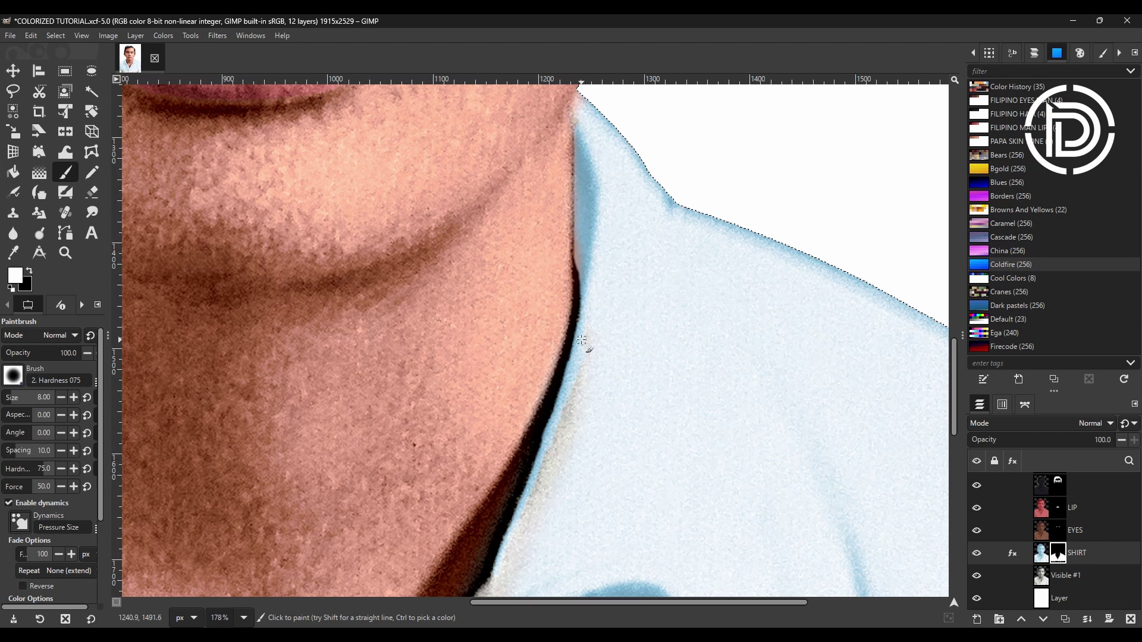
scroll(553, 318, down, 6)
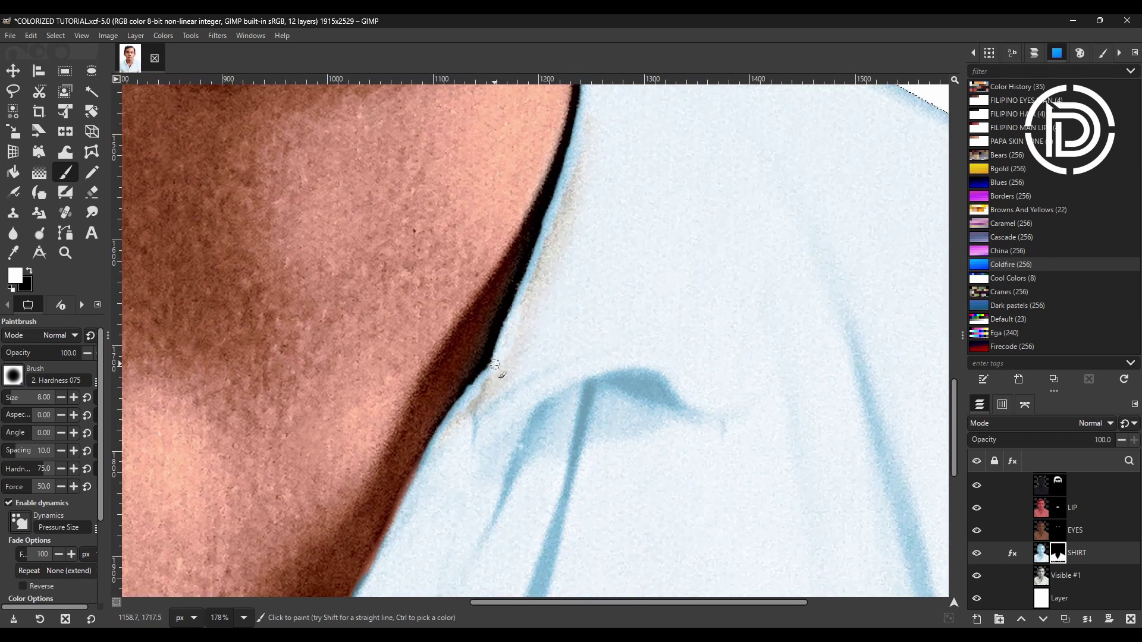
scroll(462, 405, down, 6)
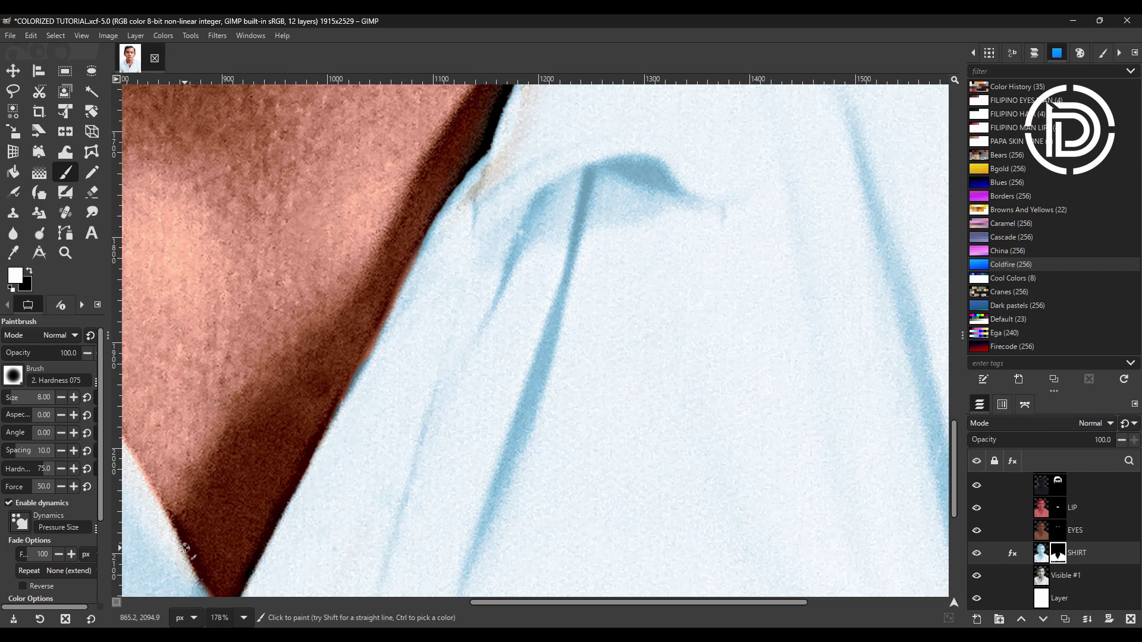
Paint the SHIRT mask along the image-left collar edge, from the V of the neckline up beside the neck.
scroll(185, 549, down, 6)
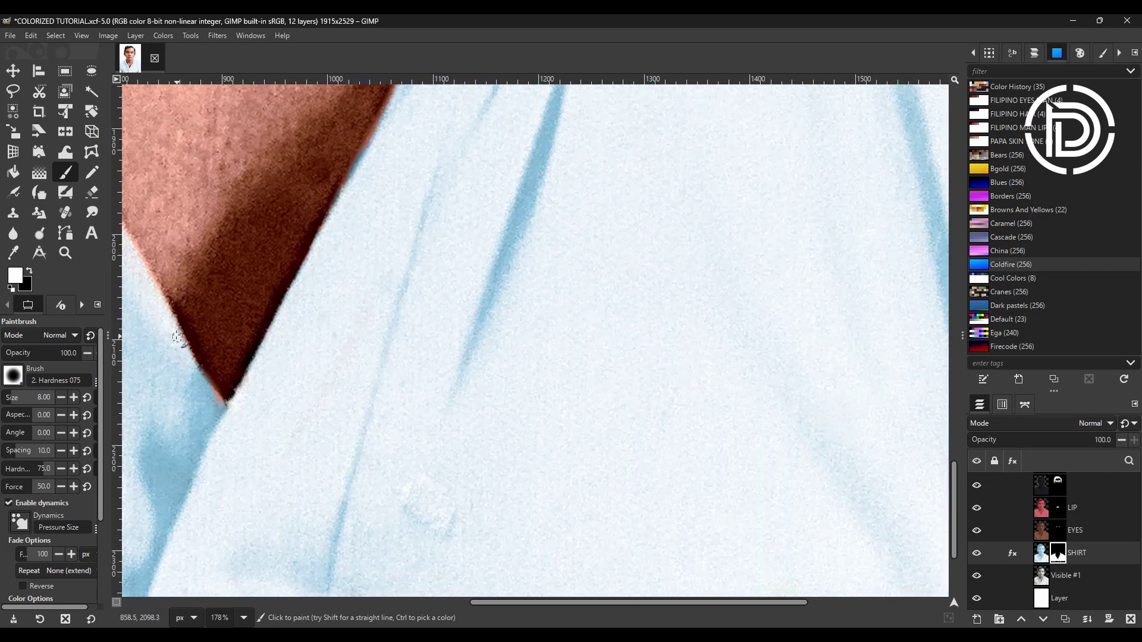
drag(148, 276, 367, 508)
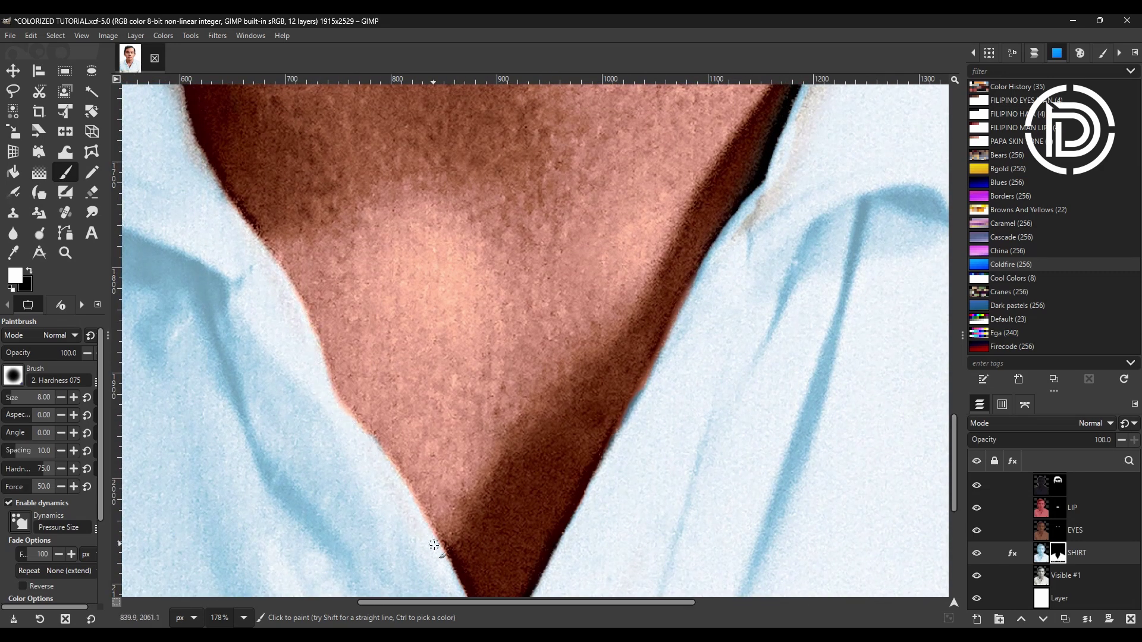
scroll(197, 241, up, 5)
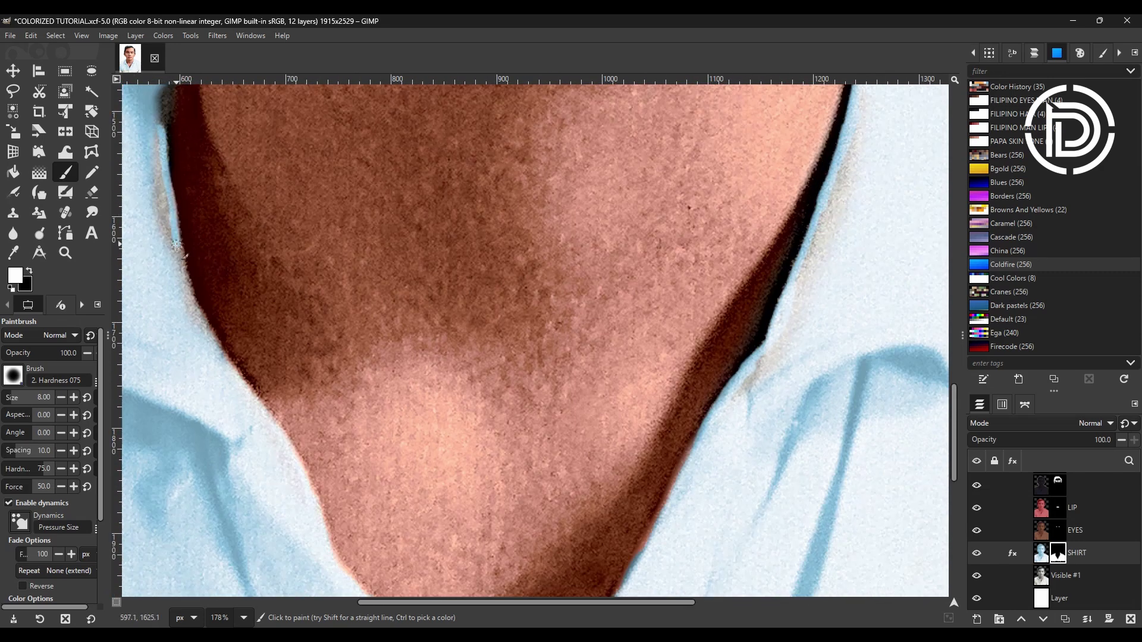
scroll(170, 169, up, 3)
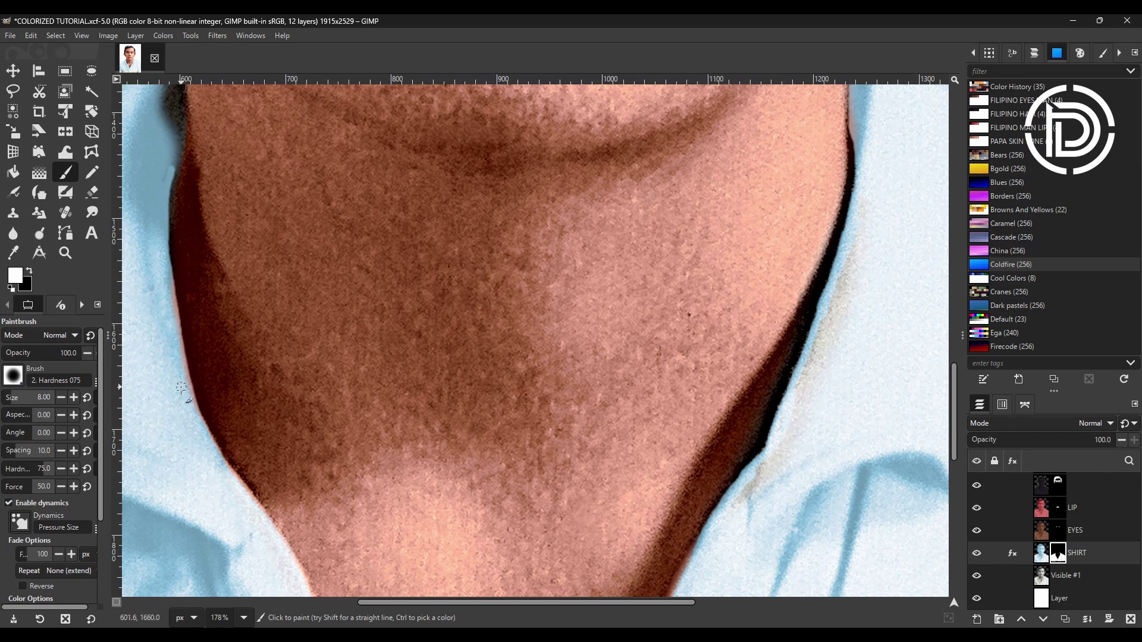
scroll(180, 388, up, 8)
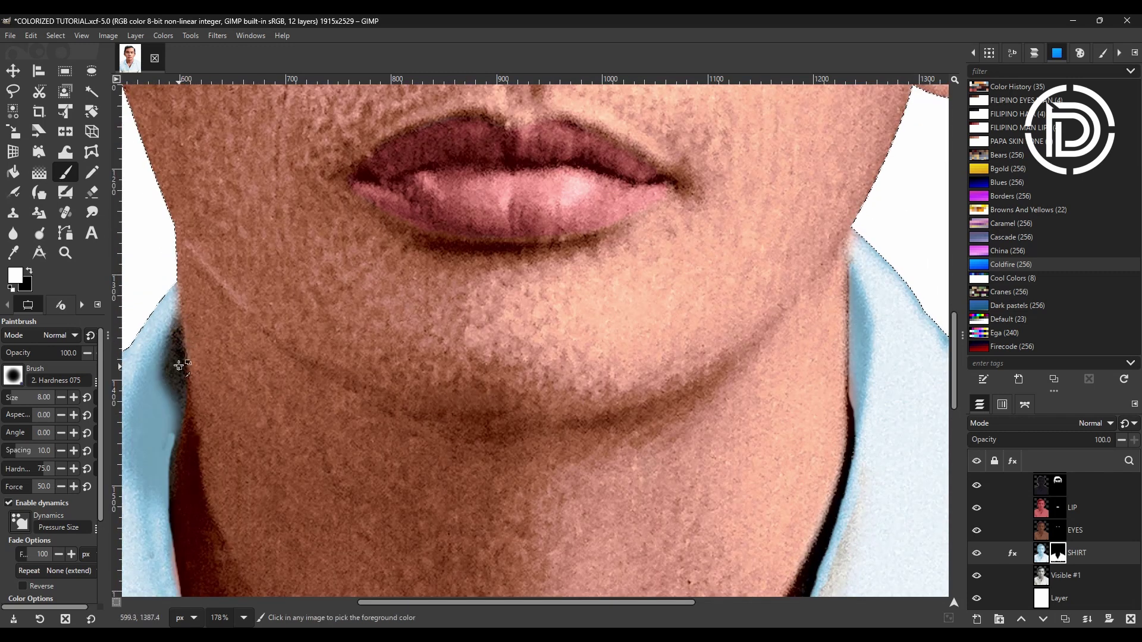
drag(178, 423, 178, 410)
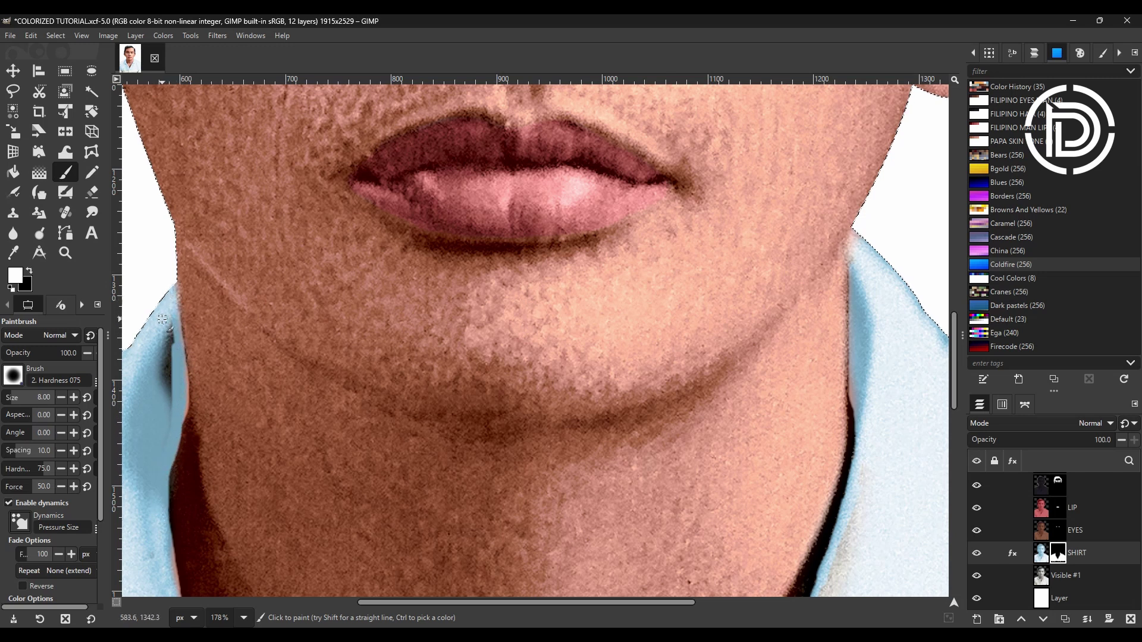
drag(165, 362, 163, 440)
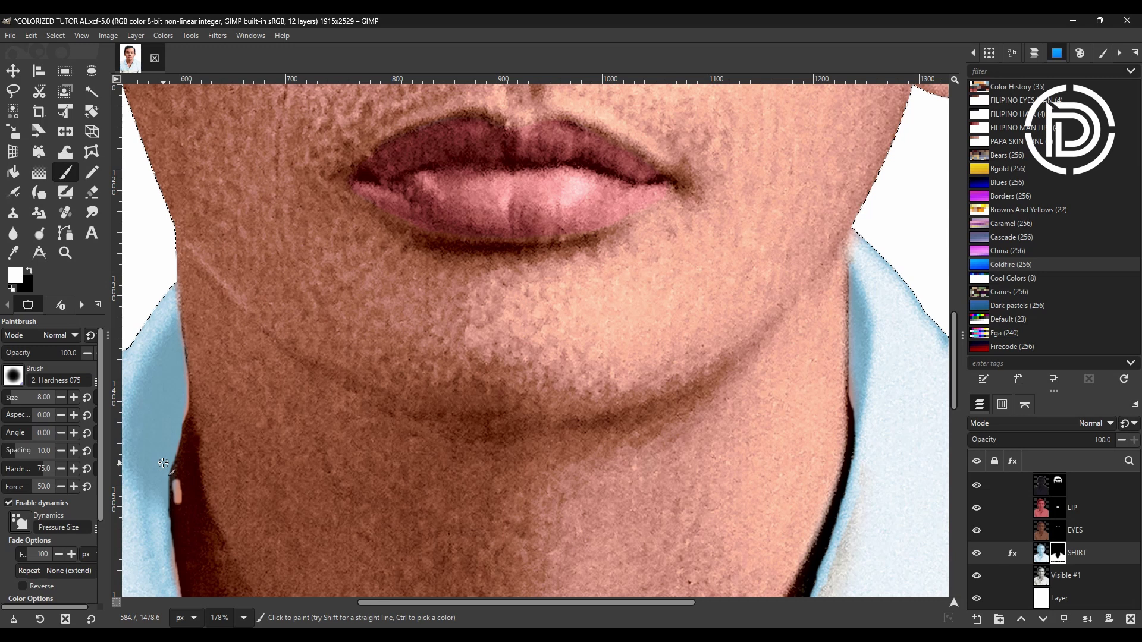
key(ctrl+z)
key(ctrl+z)
Set the brush size to 29 and paint white on the SHIRT mask over the dark gap in the image-left upper collar.
key([)
key([)
key([)
key([)
key([)
key([)
key([)
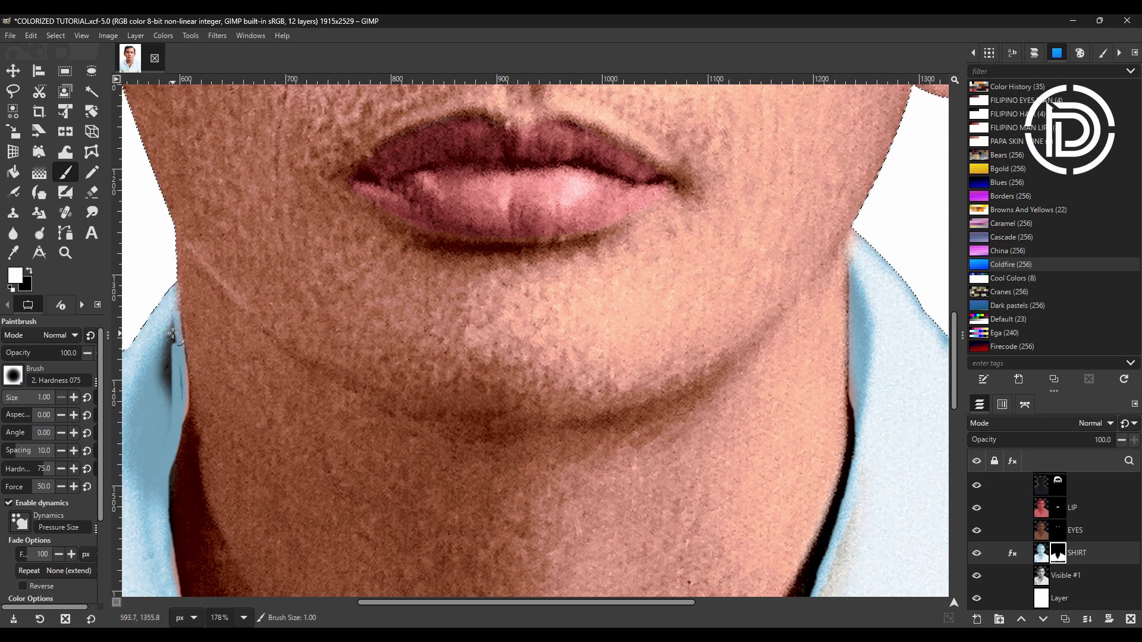
key(])
key(])
key(])
key(])
key(])
key(])
key(])
key(])
key(])
key(])
key(])
key(])
key(])
key(])
key(])
key(])
key(])
key(])
key(])
key(])
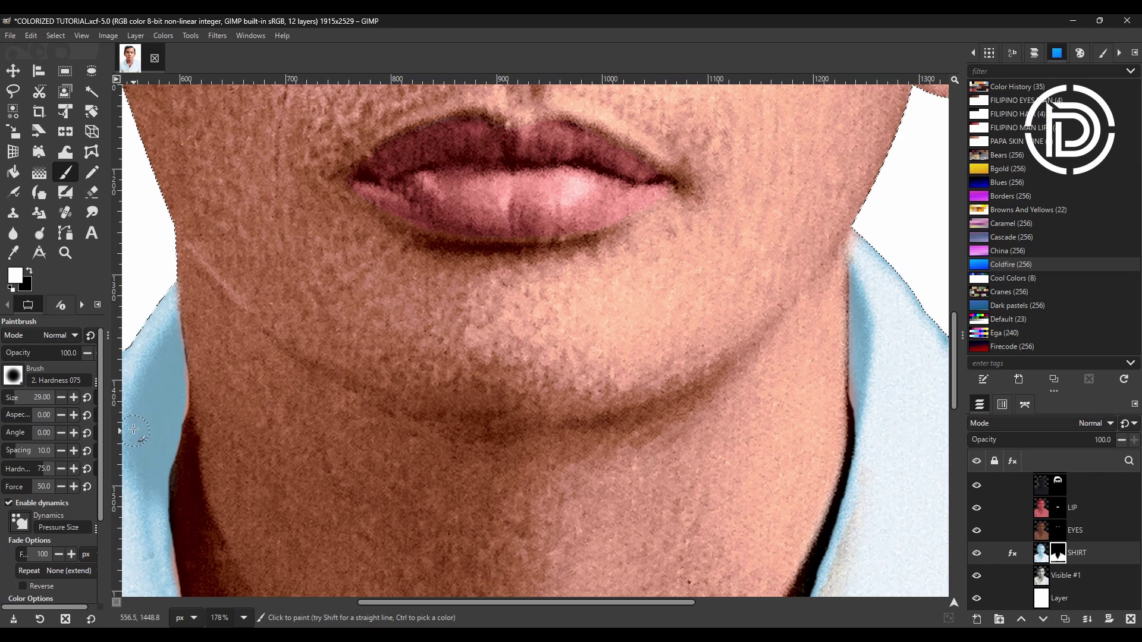
Enlarge the brush to 159 and paint white on the SHIRT mask across the uncolored strip along the image's lower edge.
scroll(152, 327, down, 5)
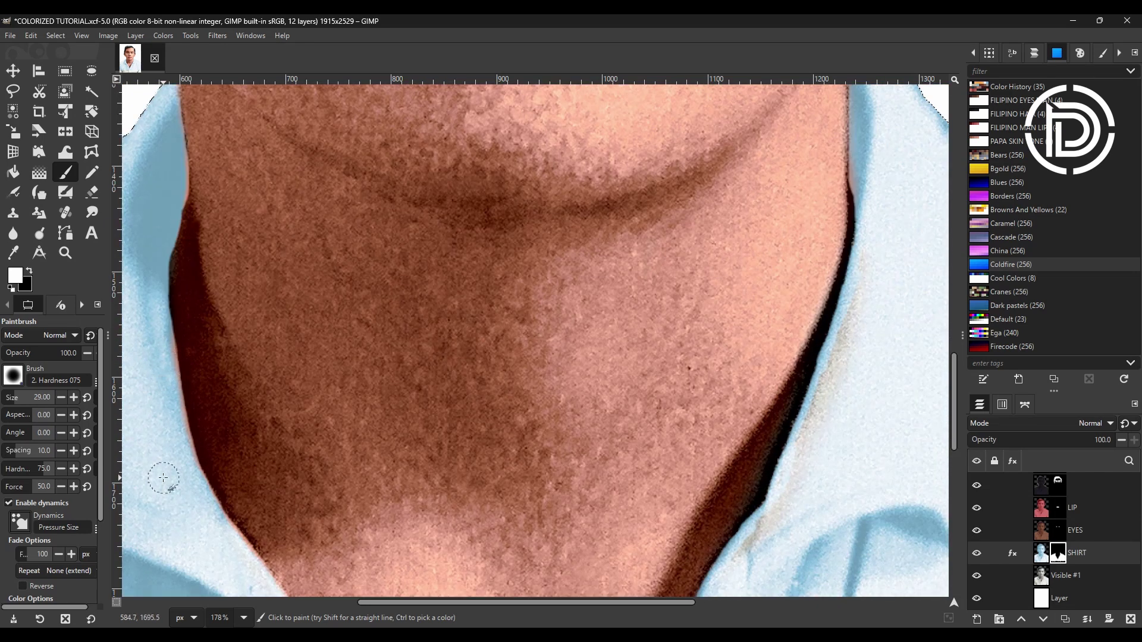
scroll(163, 477, down, 12)
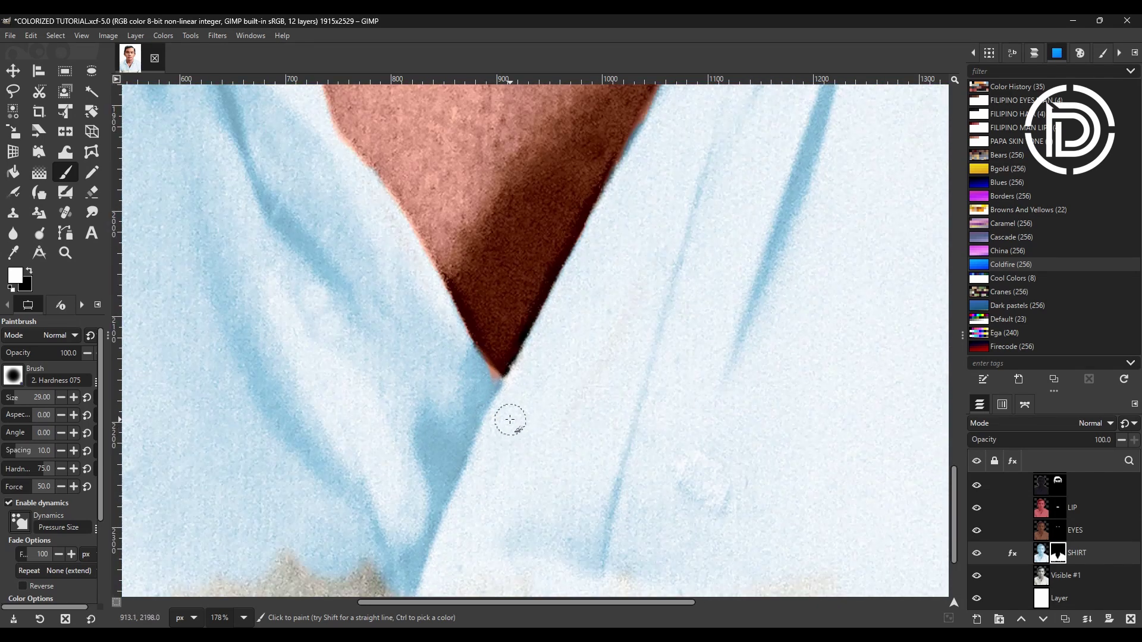
scroll(491, 397, down, 5)
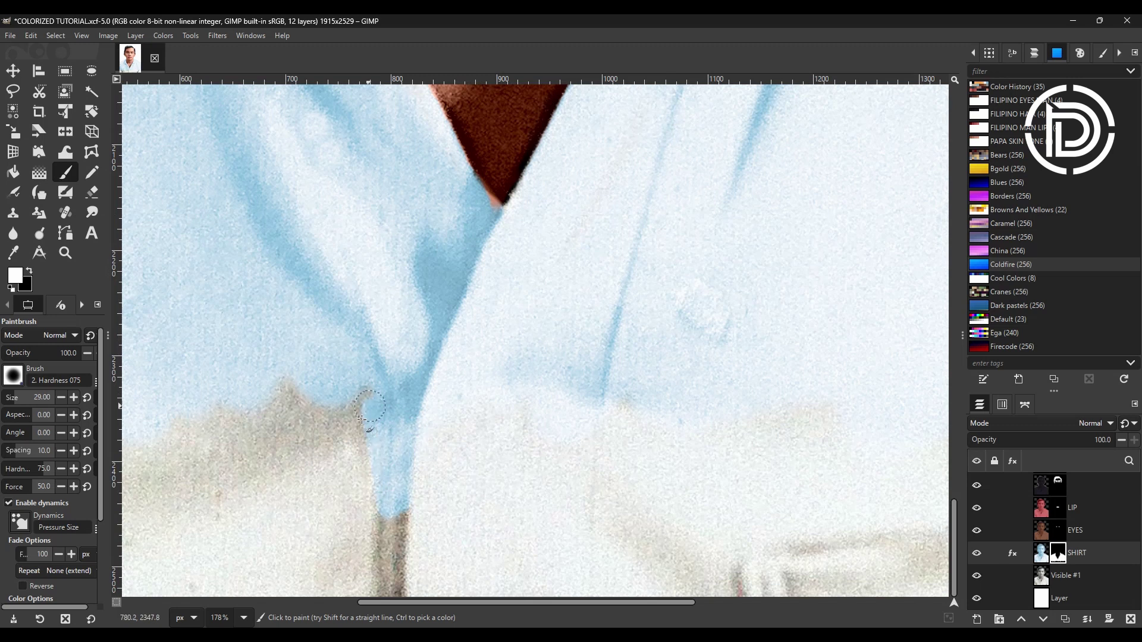
key(z)
scroll(614, 422, right, 5)
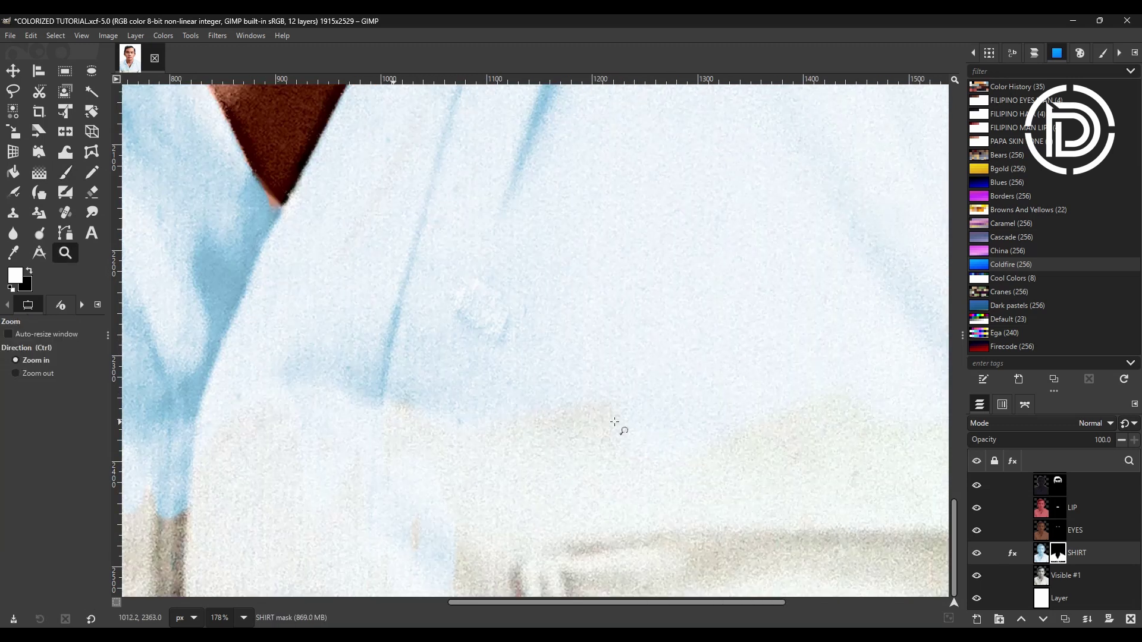
scroll(614, 423, down, 15)
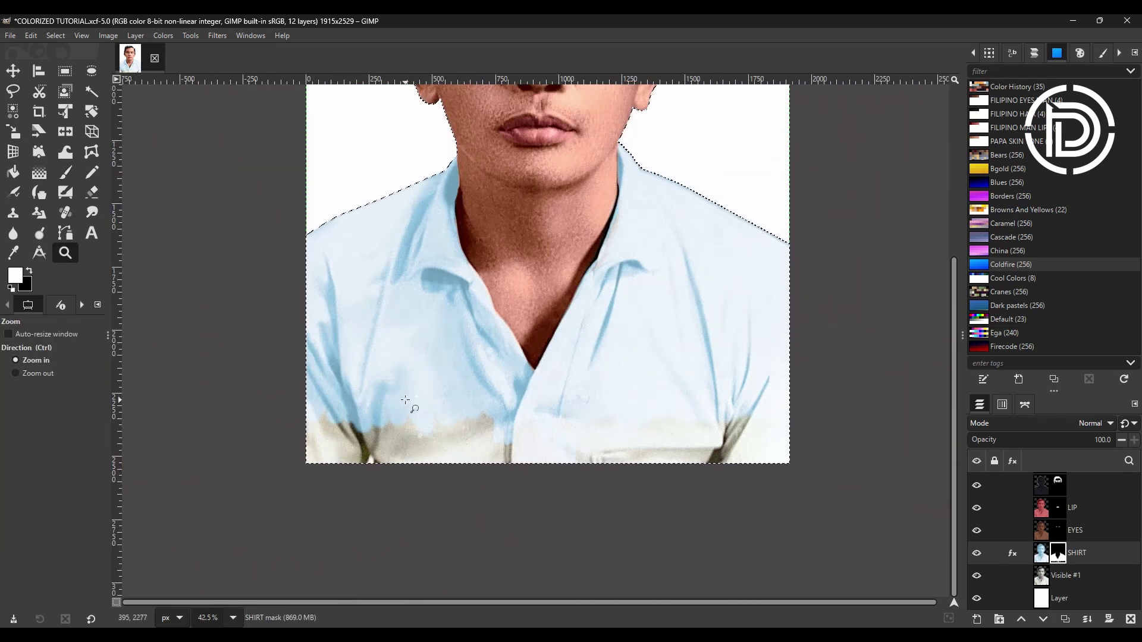
key(p)
key(])
key(])
key(])
key(])
key(])
key(])
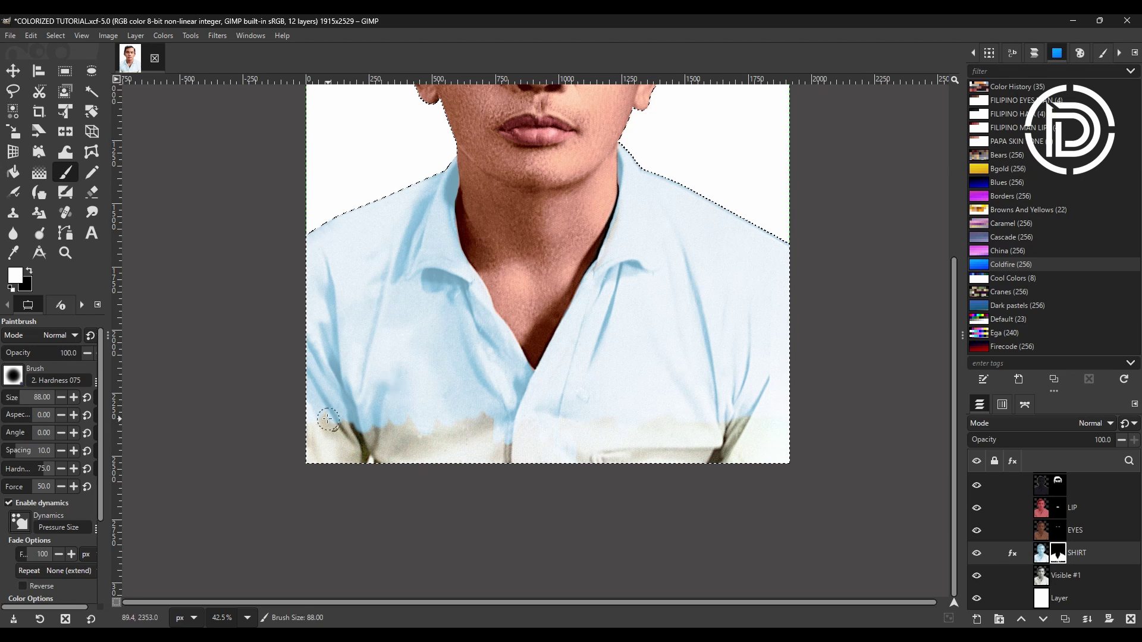
key(])
key(])
mouse_move(324, 419)
mouse_down()
mouse_move(337, 445)
mouse_move(372, 422)
mouse_move(471, 416)
mouse_up()
mouse_move(773, 420)
mouse_down()
mouse_move(736, 454)
mouse_move(746, 422)
mouse_move(697, 439)
mouse_up()
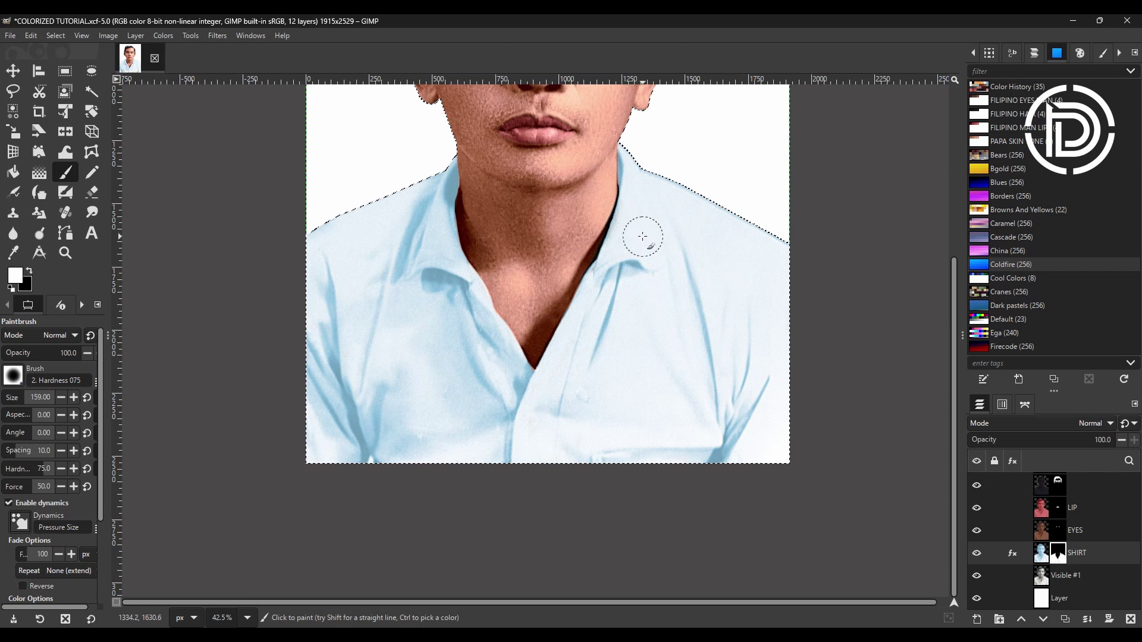
Reduce the brush to size 44 and paint the SHIRT mask over the beige strip along the image-right collar edge.
scroll(645, 236, up, 6)
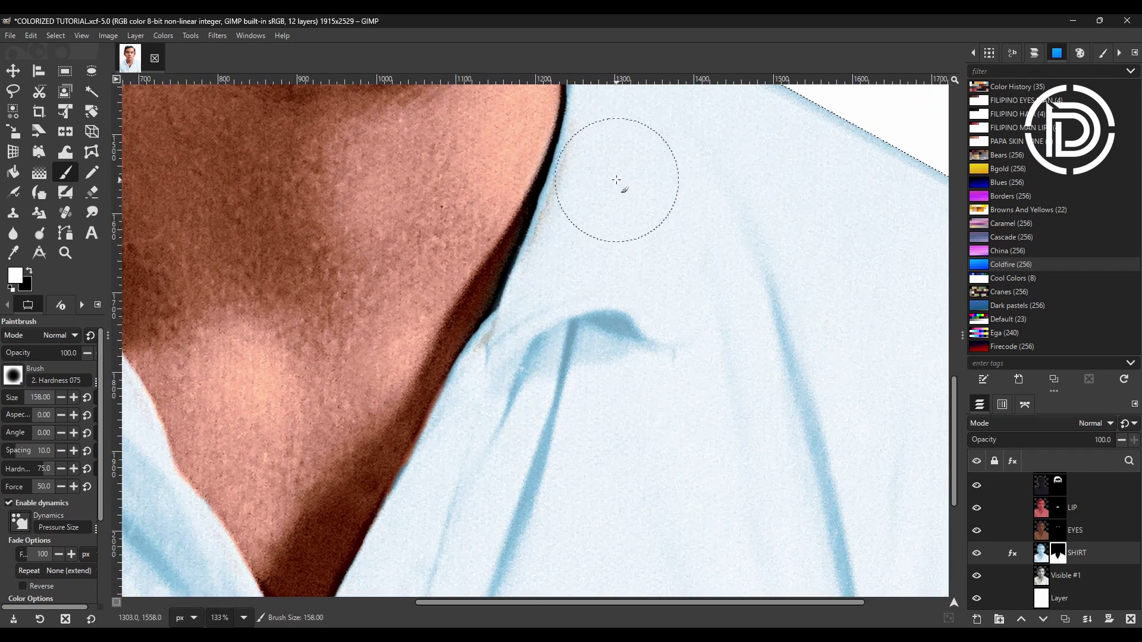
key([)
key([)
key([)
key([)
key([)
key([)
key([)
key([)
key([)
key([)
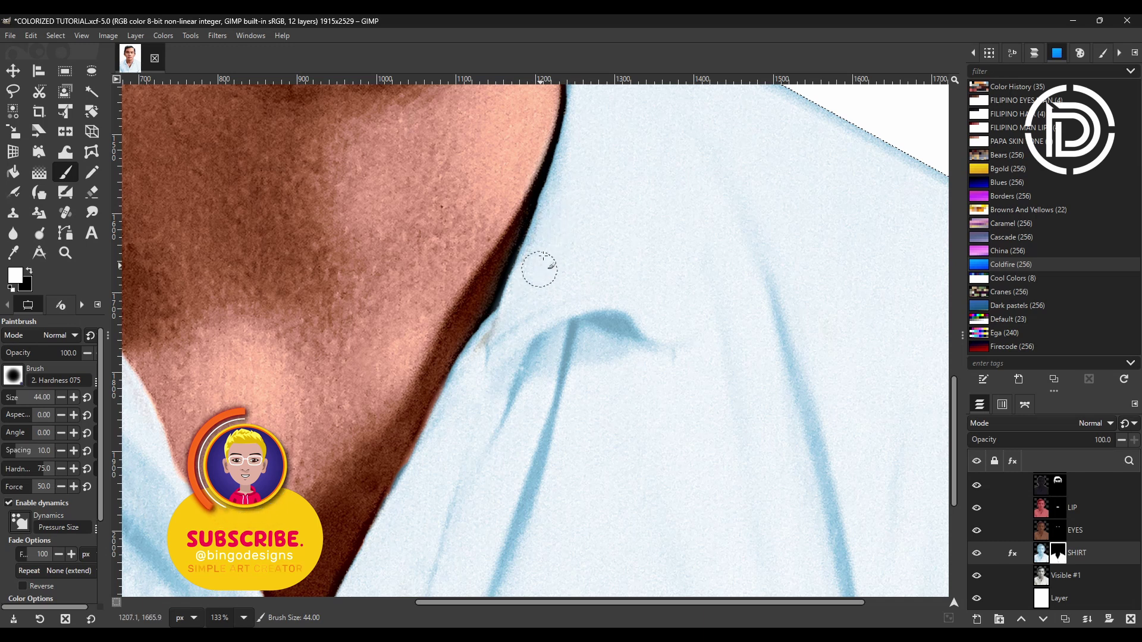
Try touching up the Visible #2 skin mask along the image-right side of the neck and collar.
scroll(632, 259, up, 3)
scroll(631, 258, up, 2)
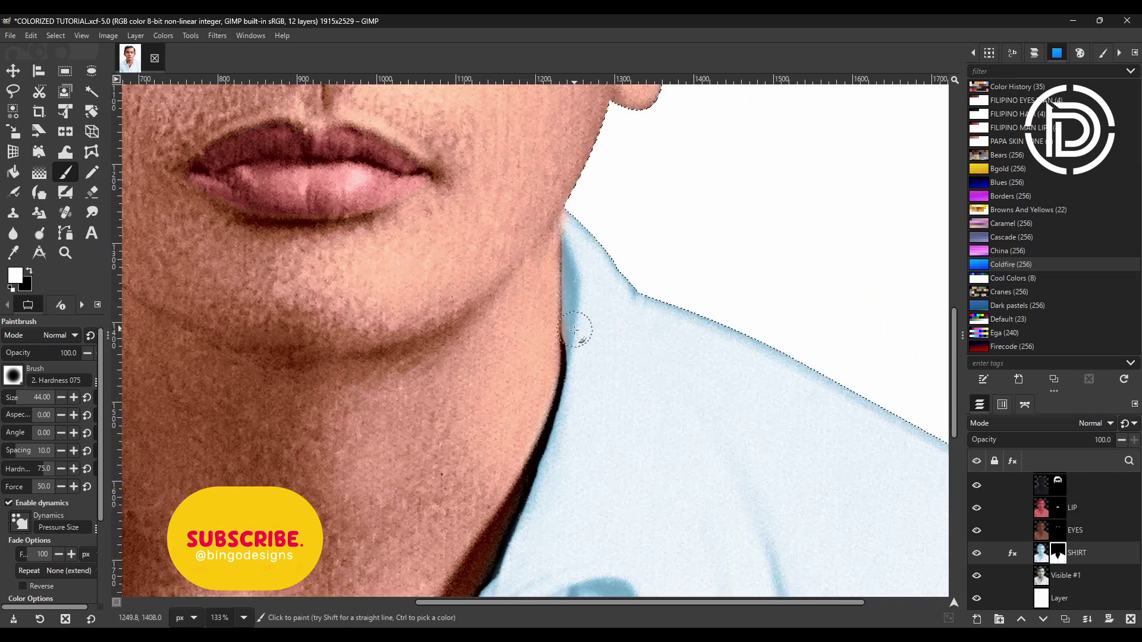
scroll(1100, 525, up, 2)
click(1057, 505)
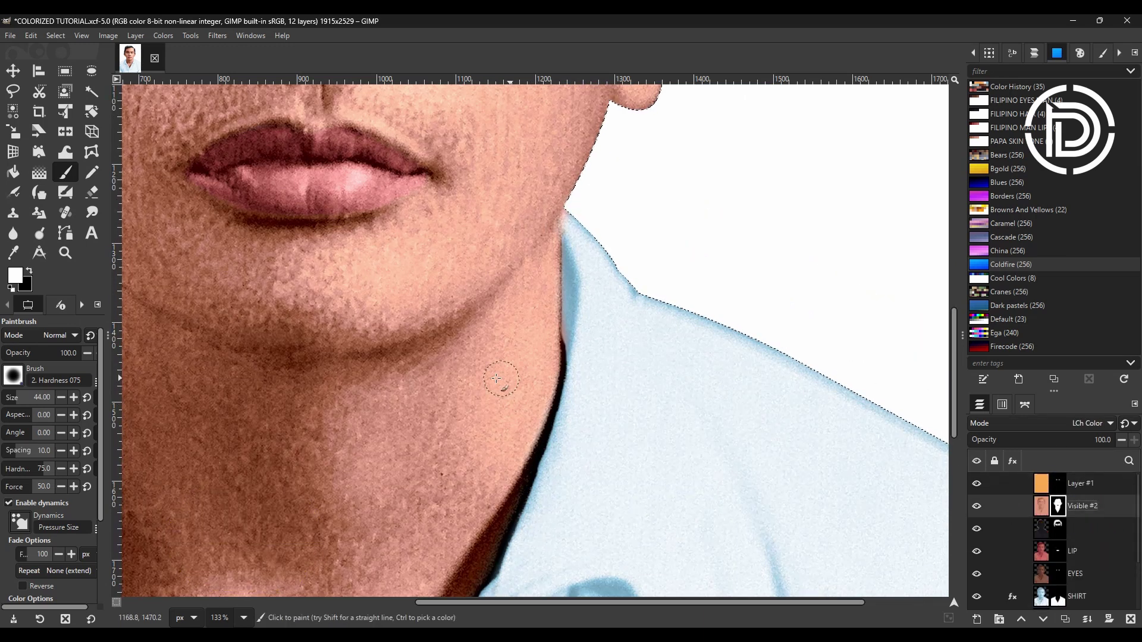
scroll(485, 362, down, 6)
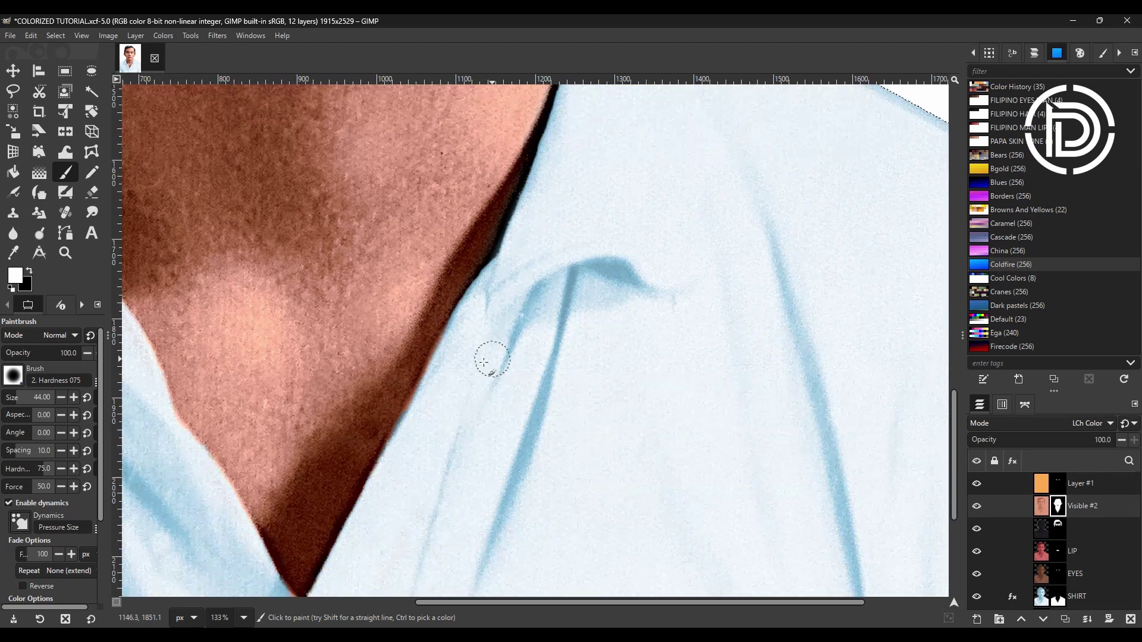
scroll(1104, 556, down, 2)
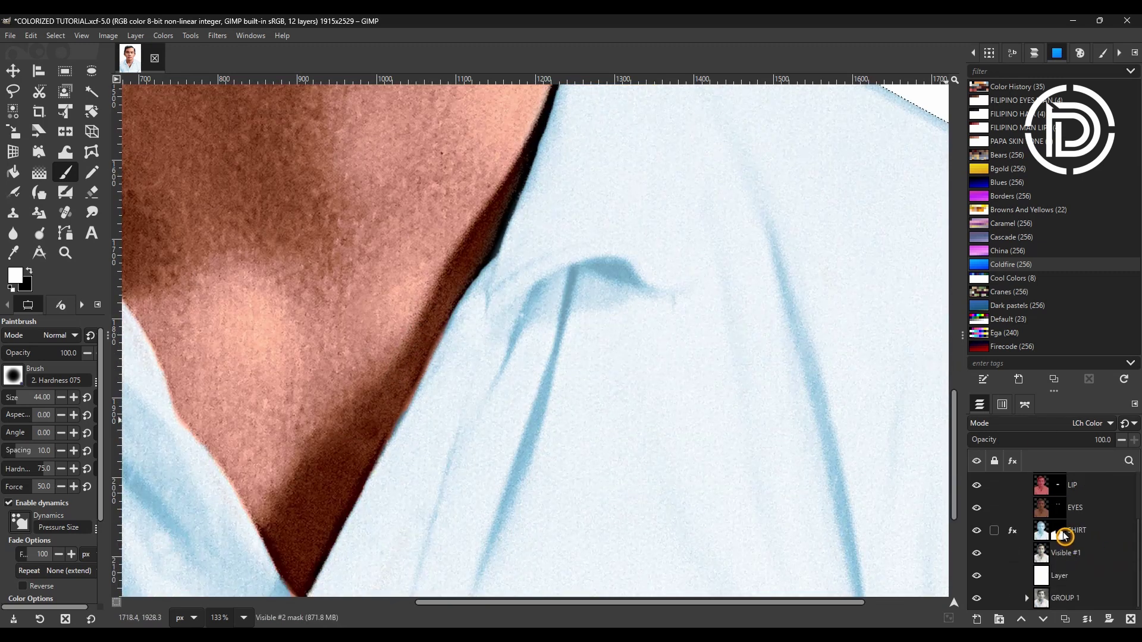
Return to the SHIRT mask and undo the recent paint strokes, including the stray dab on the chest.
click(1073, 531)
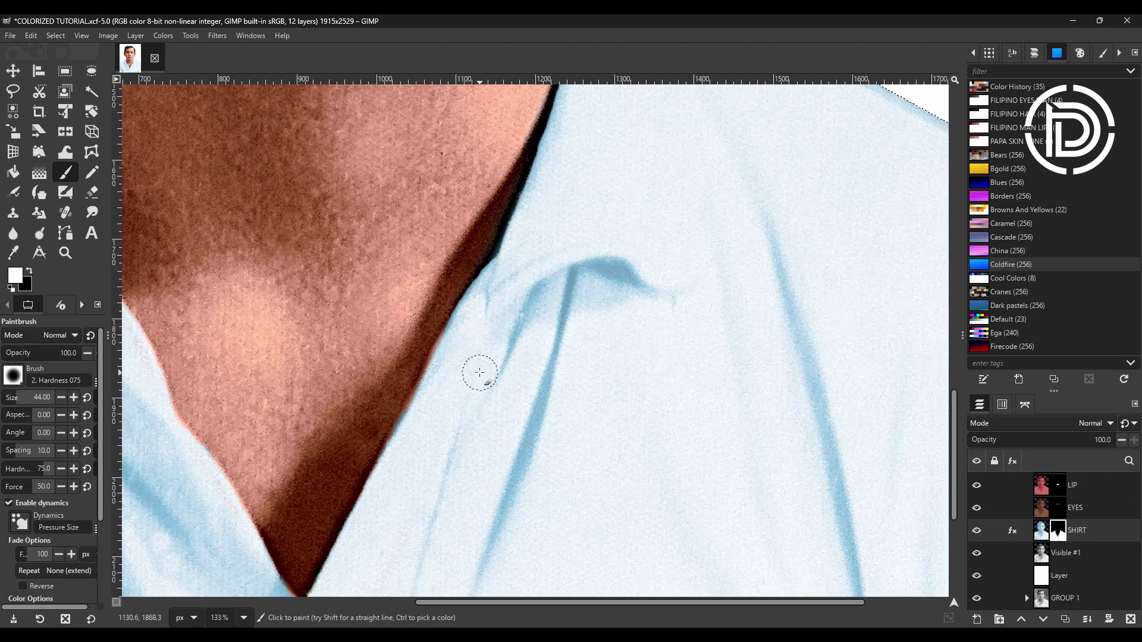
key(ctrl+z)
key(ctrl+z)
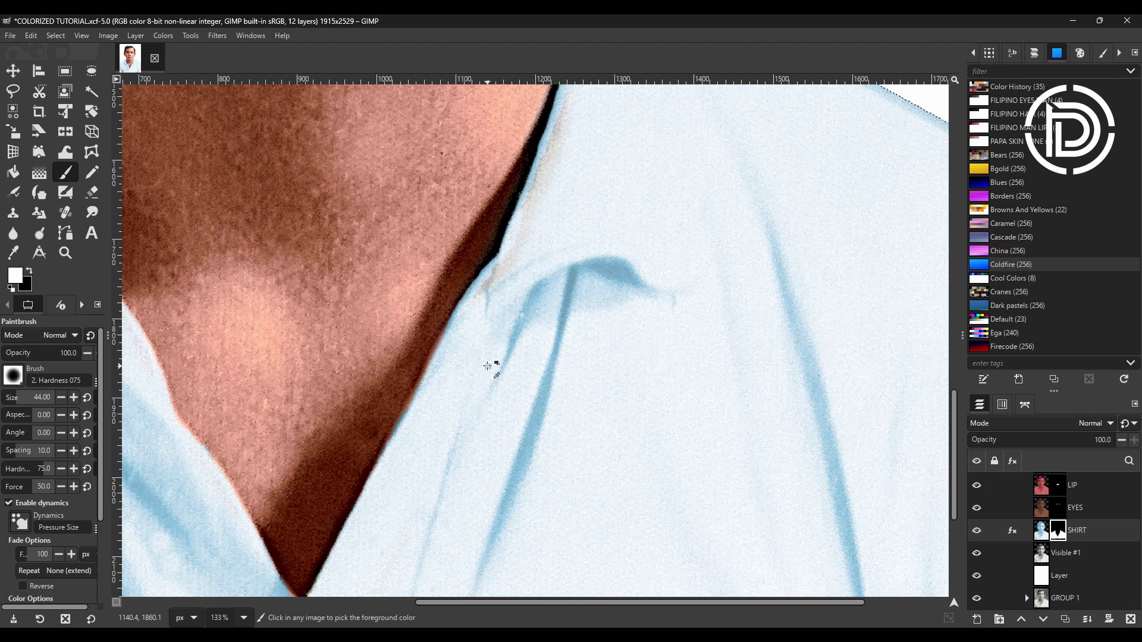
click(428, 330)
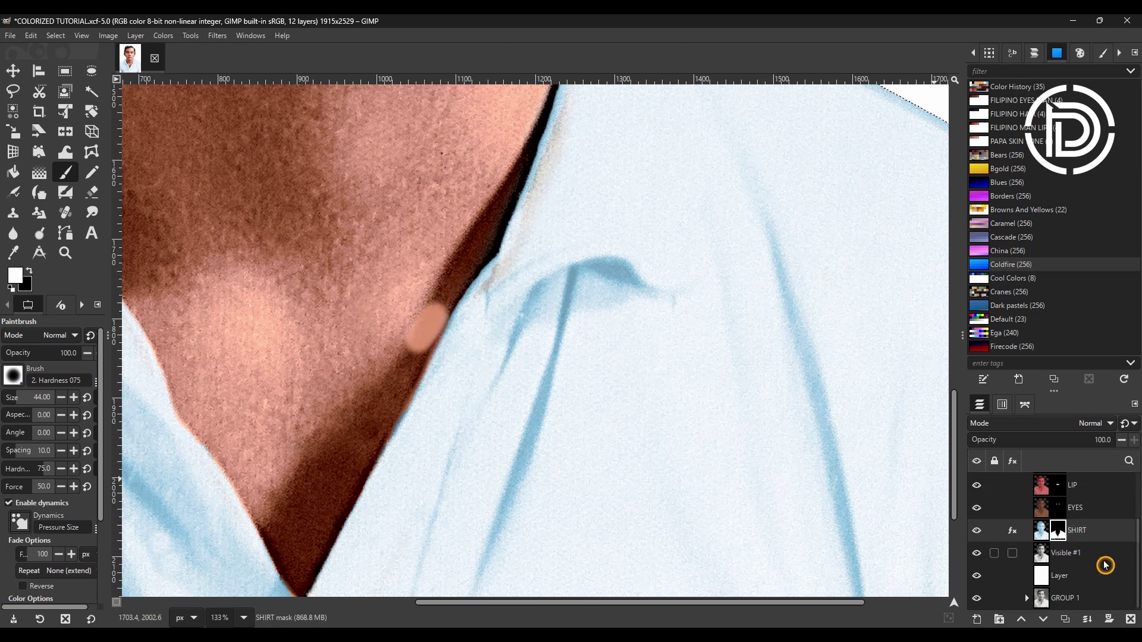
key(ctrl+z)
Paint black on the Visible #2 mask along the neckline edges to remove skin color spilling onto the shirt.
scroll(1089, 535, up, 3)
click(1082, 506)
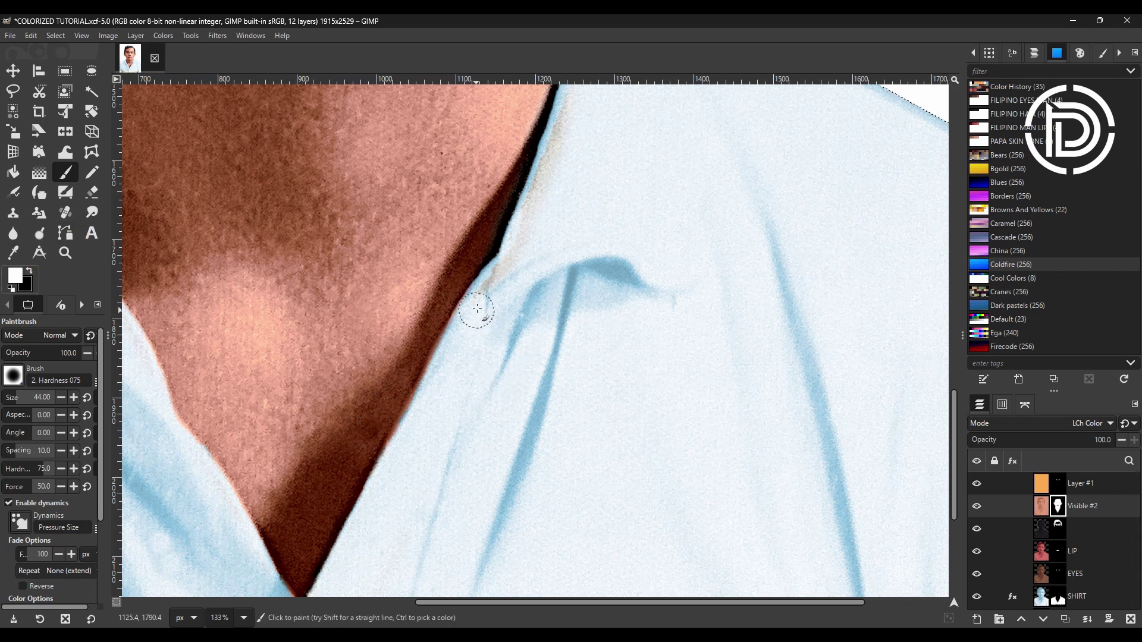
drag(476, 313, 482, 301)
key(x)
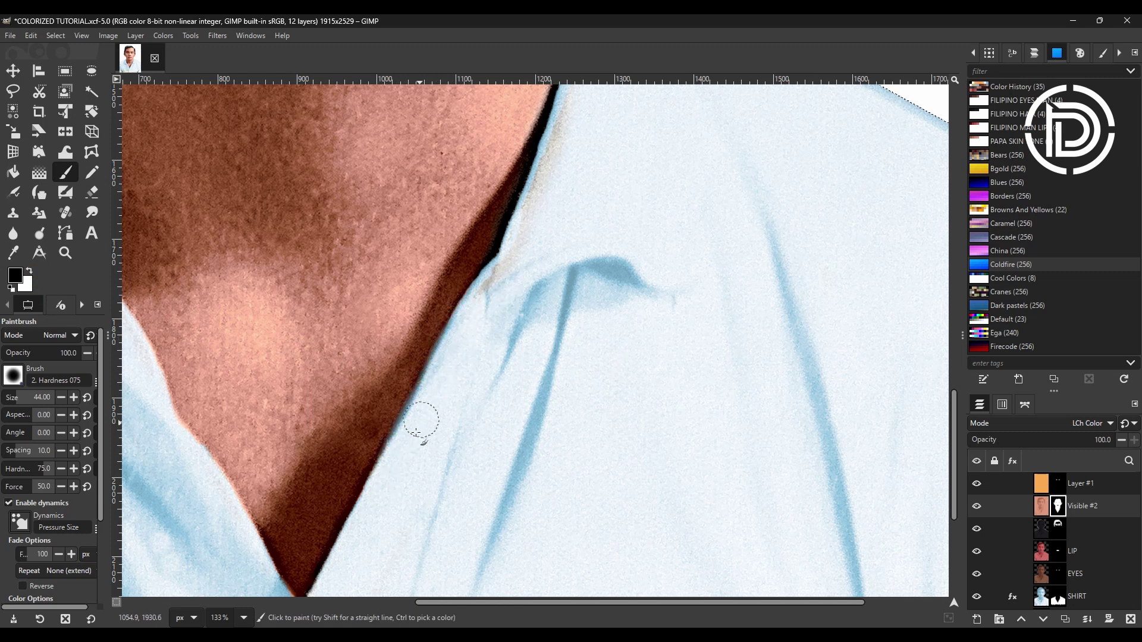
scroll(381, 495, down, 3)
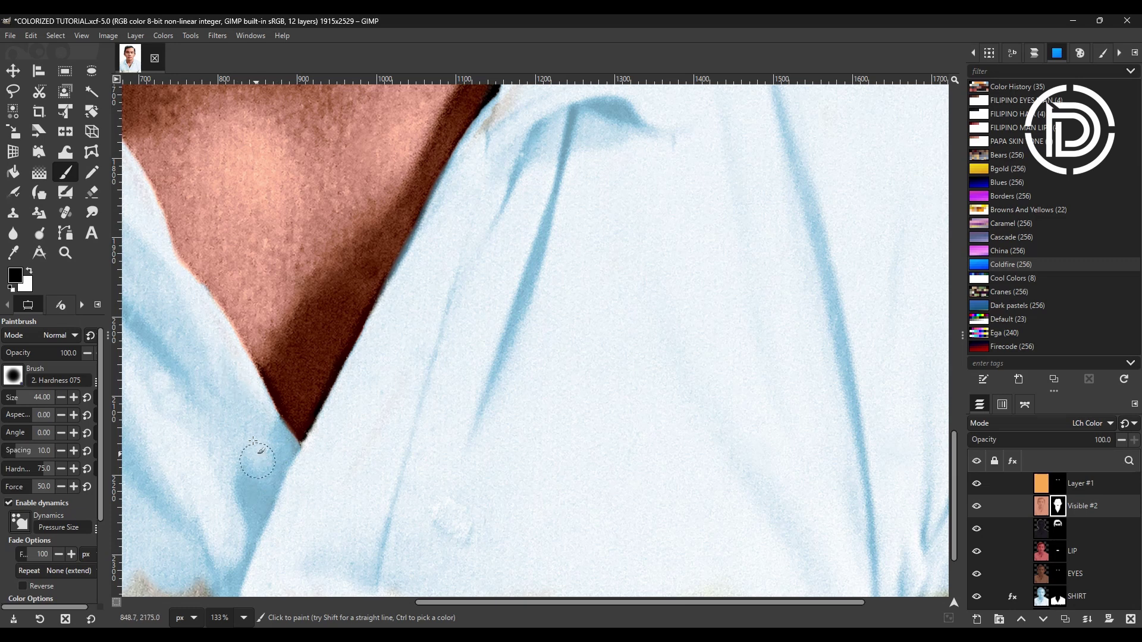
scroll(249, 534, down, 4)
Switch to the SHIRT mask and paint white over the beige strip along the image-right collar edge.
scroll(732, 467, up, 12)
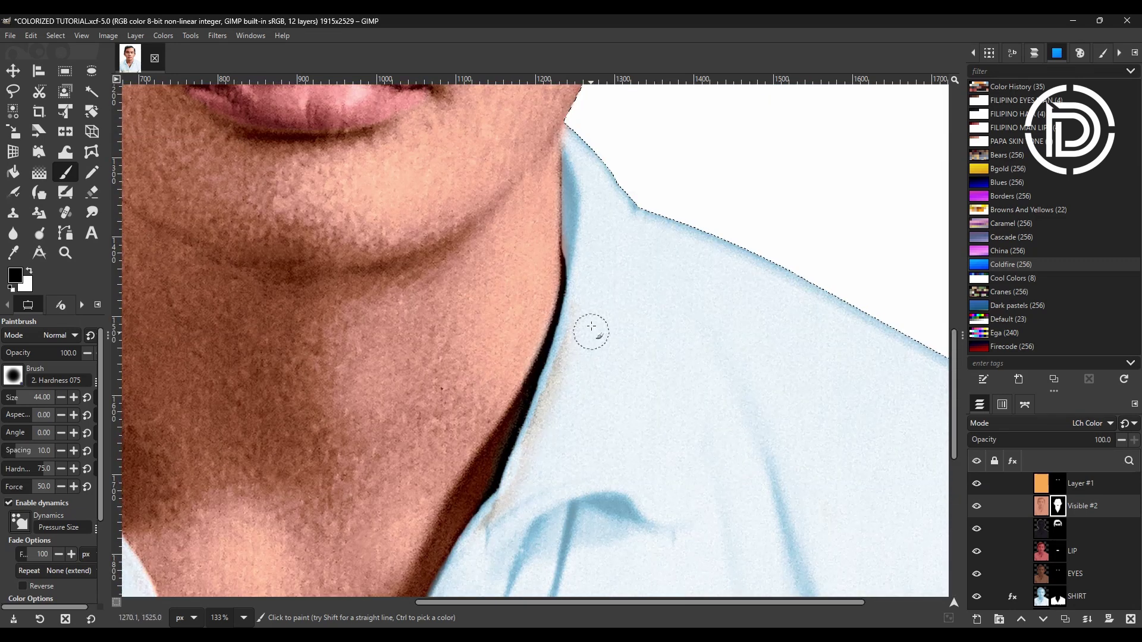
scroll(1081, 523, down, 2)
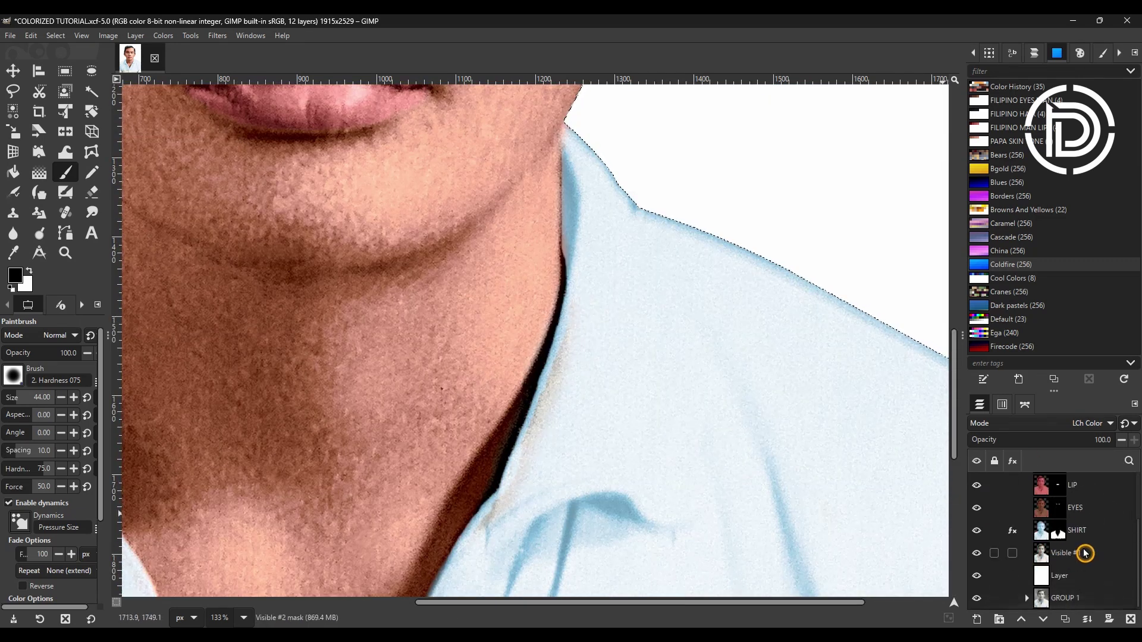
click(1062, 531)
key(x)
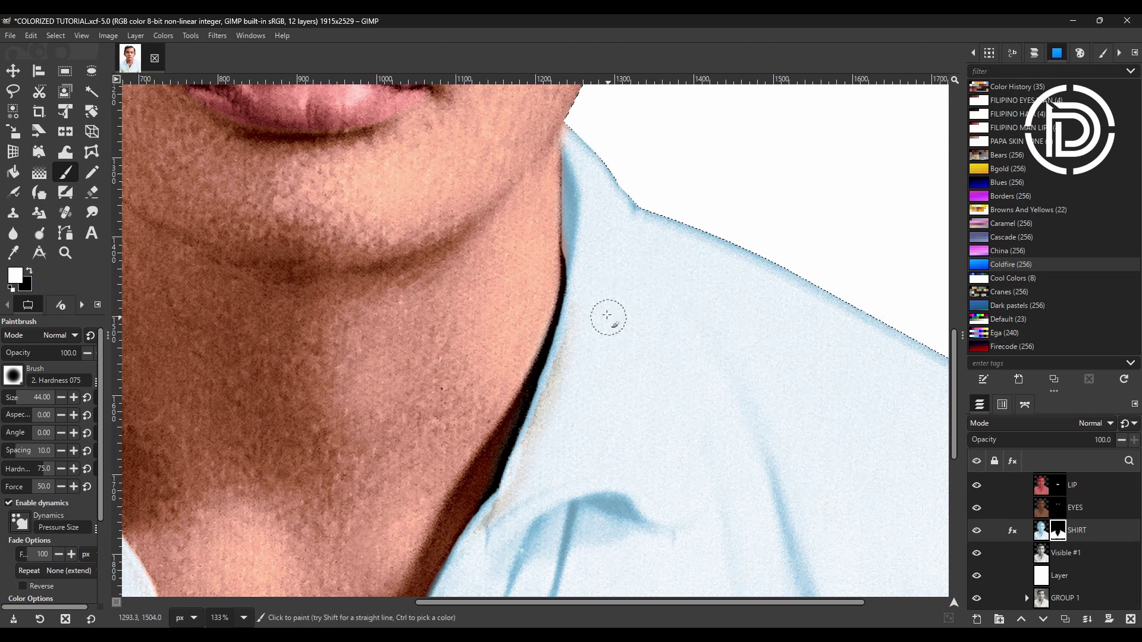
drag(544, 420, 517, 506)
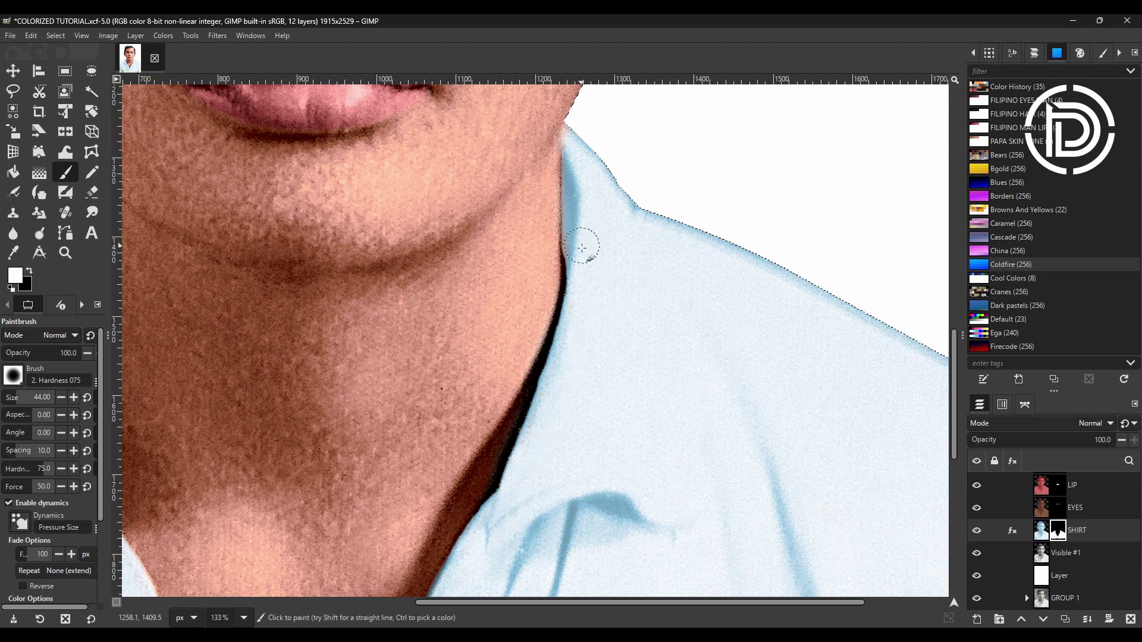
Touch up the tip of the V-neckline on the Visible #2 mask in black with a size 13 brush.
scroll(684, 461, down, 5)
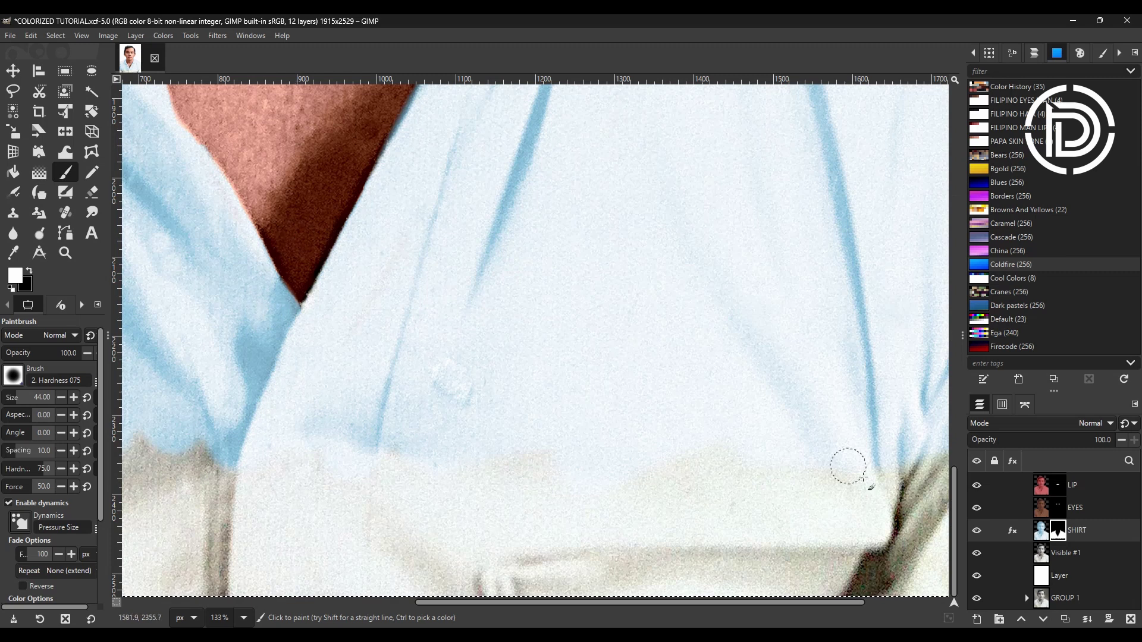
scroll(1070, 535, up, 2)
click(1088, 506)
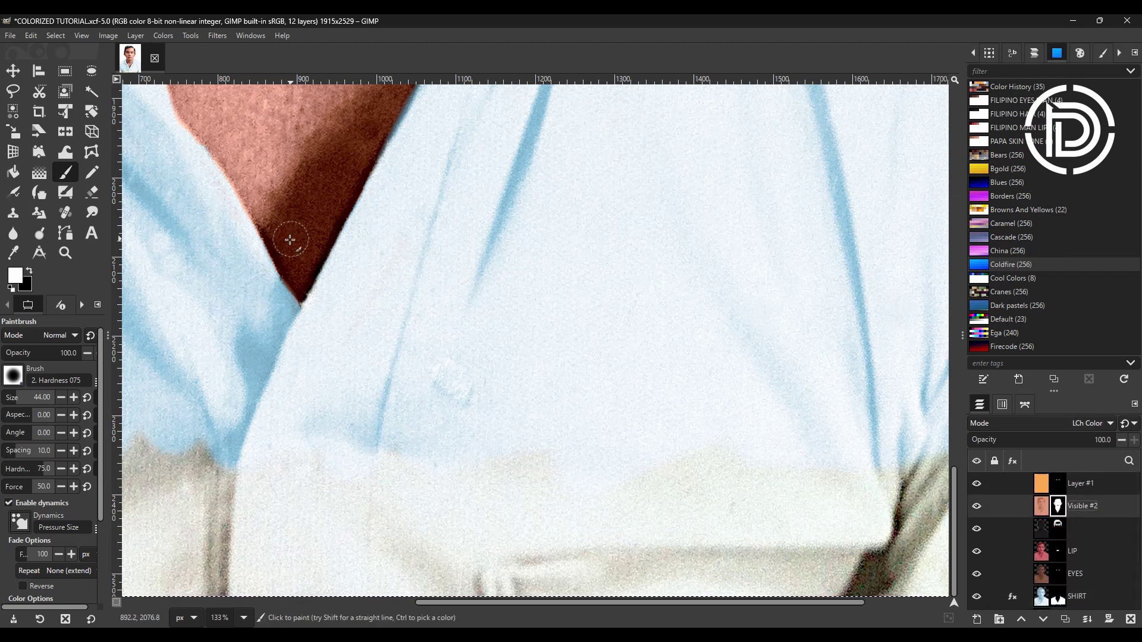
key(bracketleft)
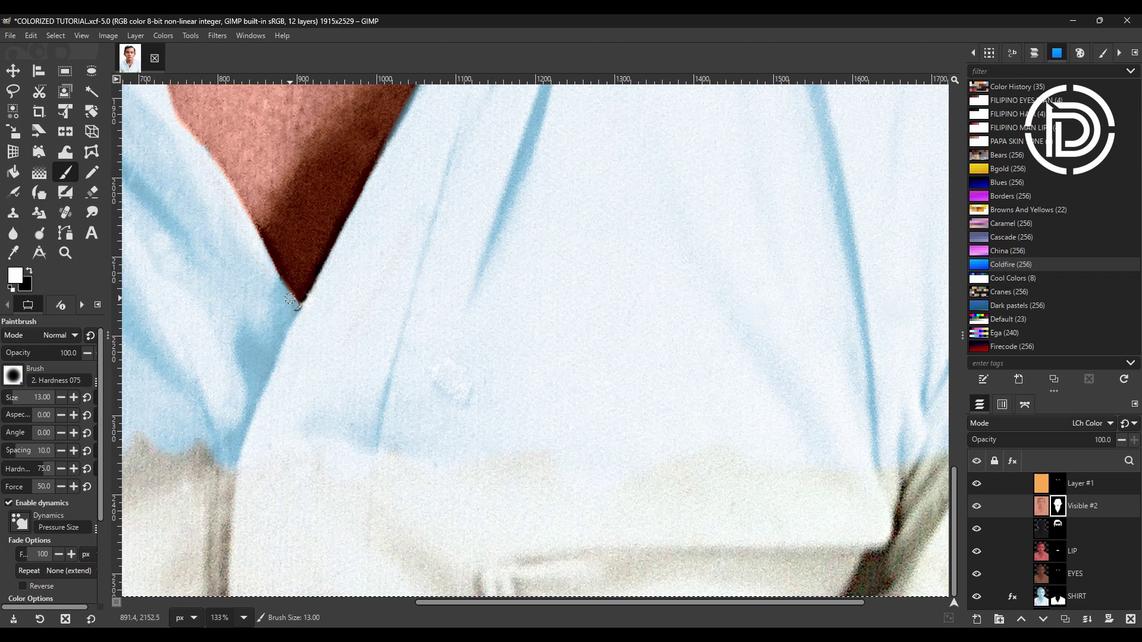
key(x)
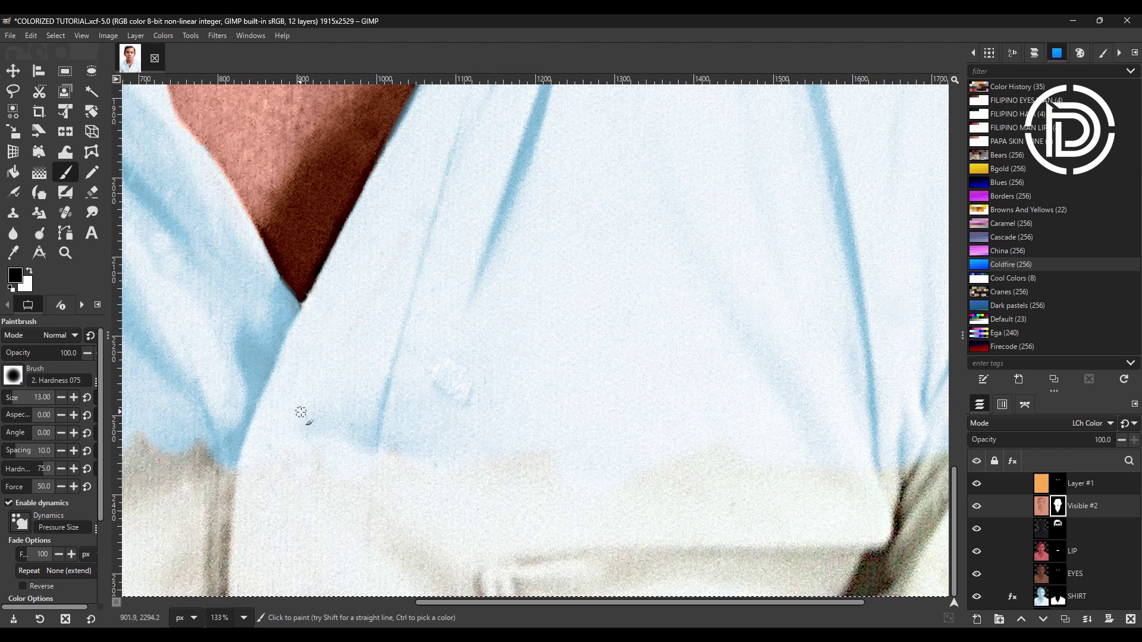
Paint white on the SHIRT mask with a size 155 brush across the uncolored beige area along the shirt's lower edge.
key(z)
scroll(301, 410, down, 6)
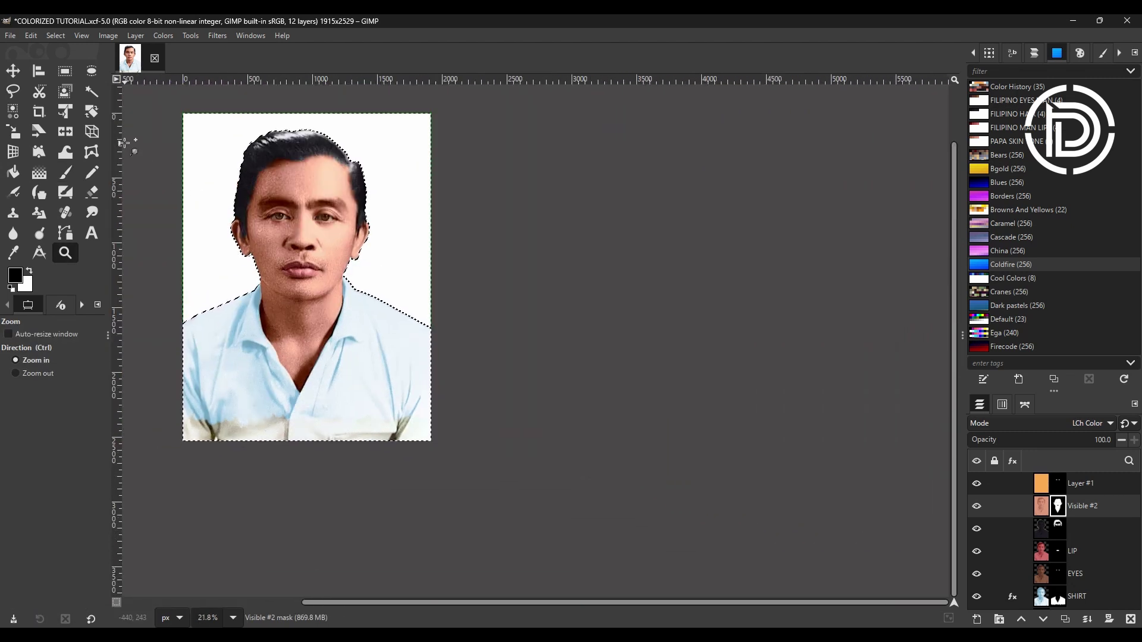
click(66, 172)
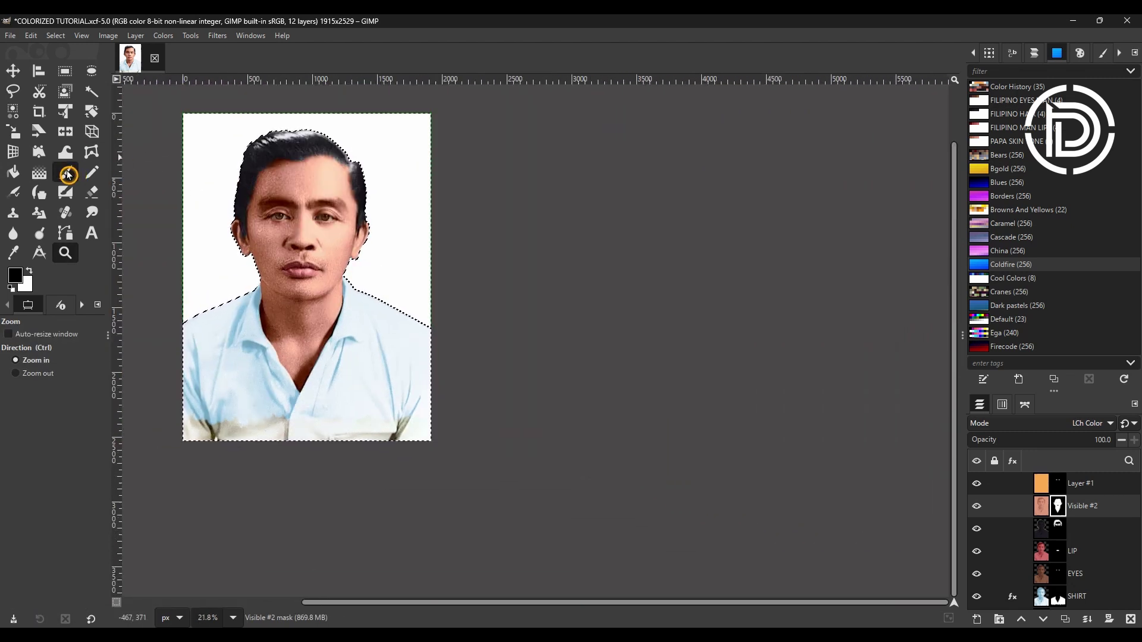
click(1059, 604)
key(bracketright)
key(bracketright)
key(bracketright)
key(bracketright)
key(bracketright)
key(bracketright)
key(bracketright)
key(bracketright)
key(bracketright)
key(bracketright)
key(bracketright)
key(bracketright)
key(bracketright)
key(bracketright)
key(bracketright)
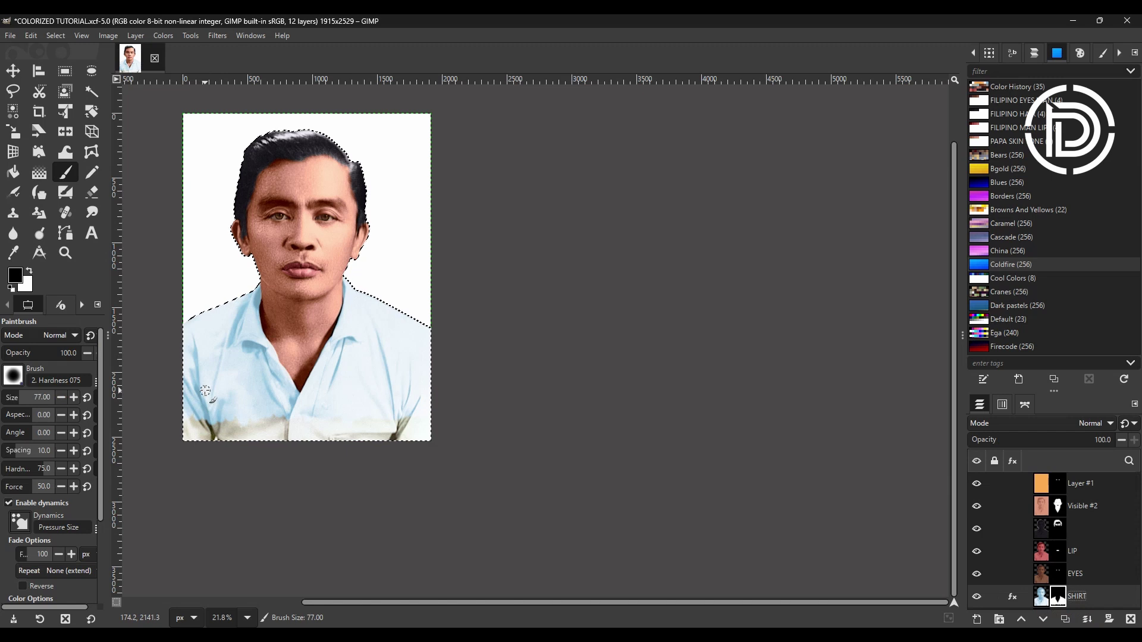
key(bracketright)
key(bracketright)
key(bracketright)
key(bracketright)
key(bracketright)
key(bracketright)
key(bracketright)
key(bracketright)
key(bracketright)
key(bracketright)
key(bracketright)
key(bracketright)
key(bracketright)
key(bracketright)
key(bracketright)
key(bracketright)
key(bracketright)
key(bracketright)
key(bracketright)
key(bracketright)
key(x)
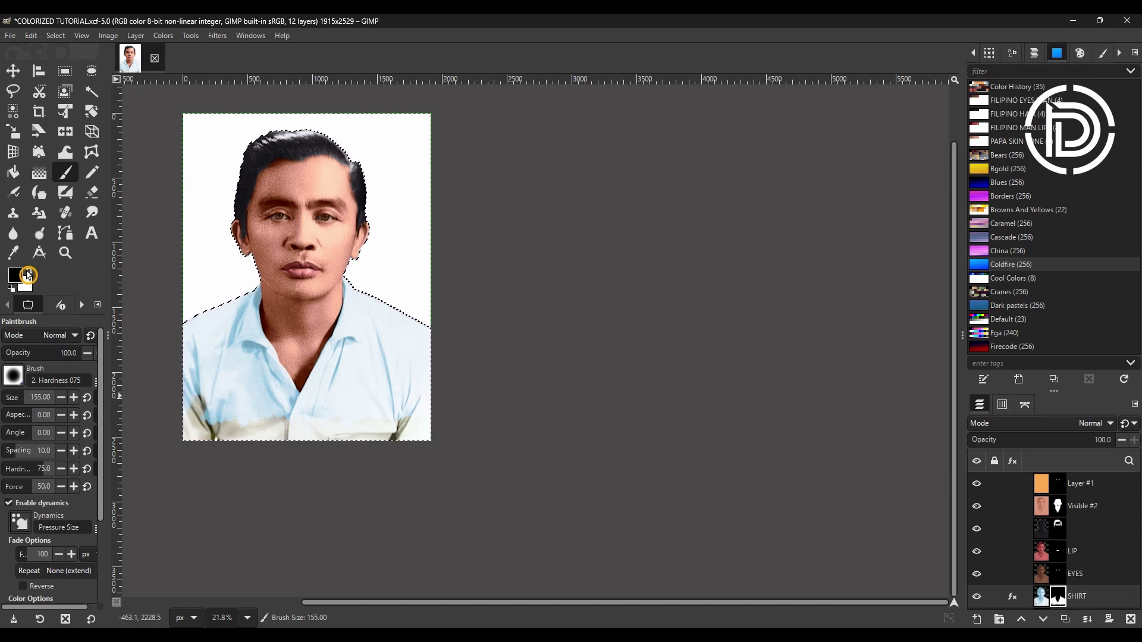
drag(201, 400, 267, 429)
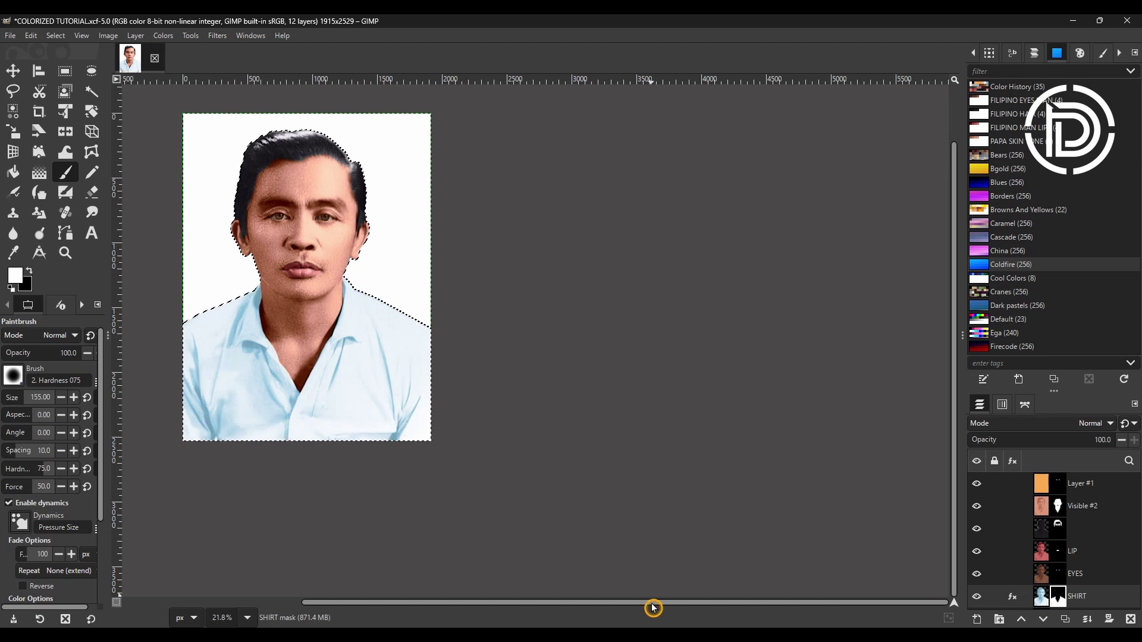
Make the plain white layer below Visible #1 active and clear the selection around the man.
key(shift+j)
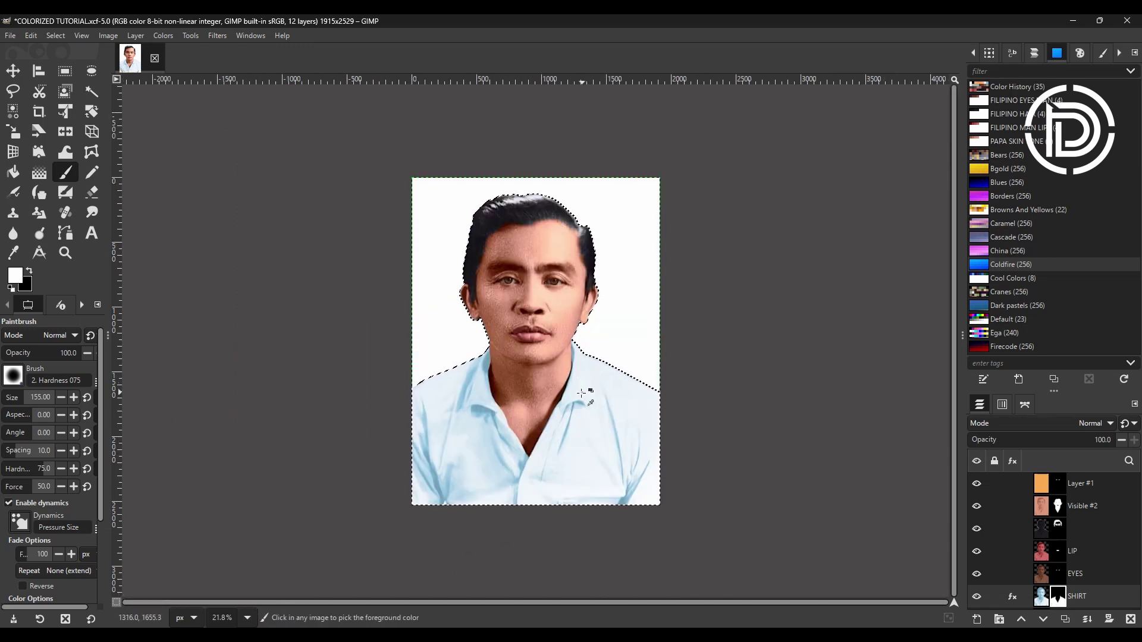
ctrl+scroll(576, 380, up, 4)
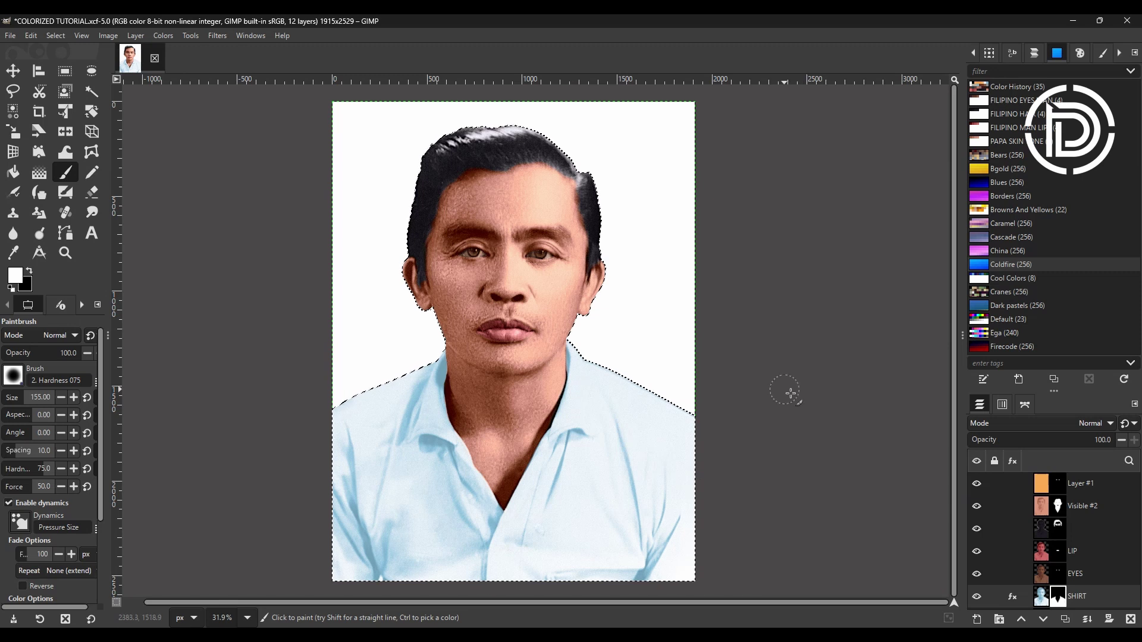
scroll(1059, 535, down, 3)
click(1089, 582)
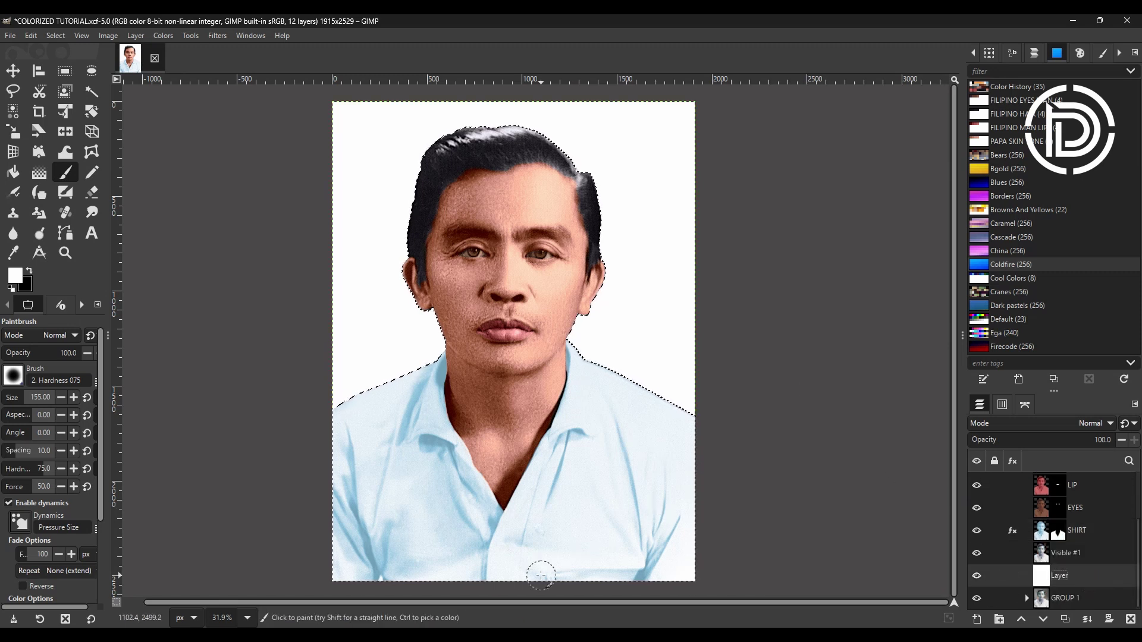
click(1039, 640)
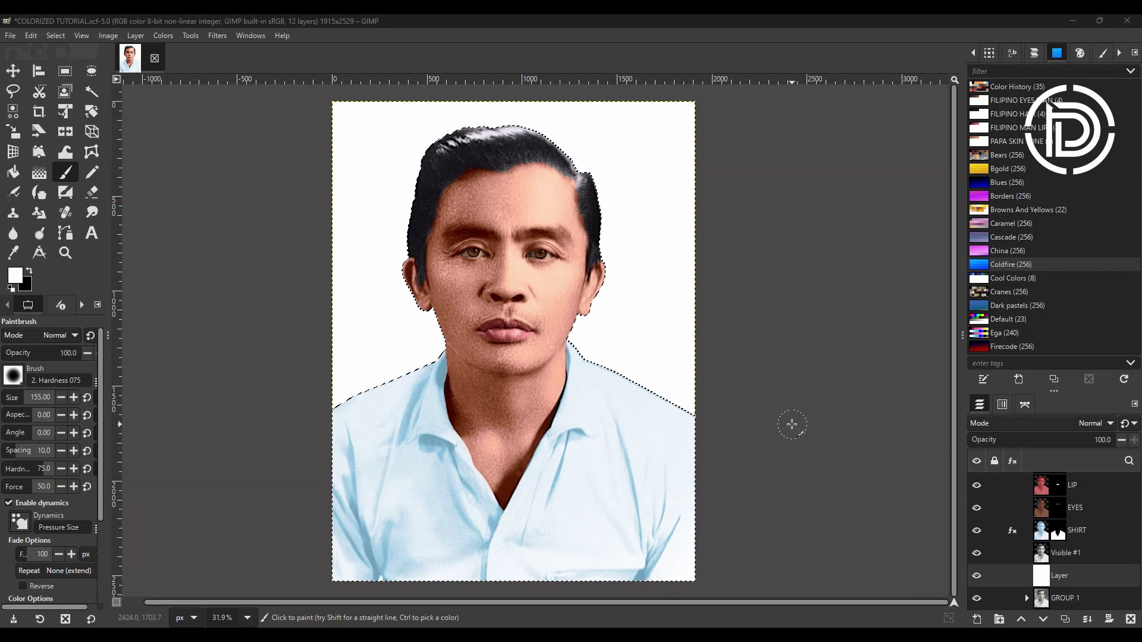
key(m)
key(ctrl+shift+a)
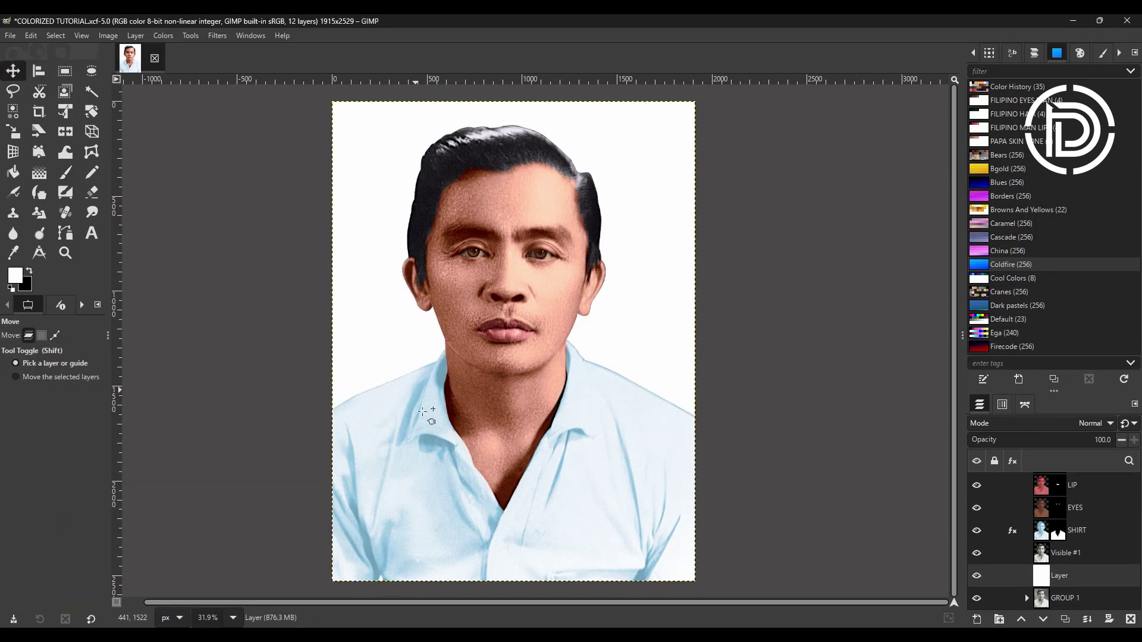
Open 19956373_Blue_pastel_abstract_texture_background_with_watercolor.jpg from the Downloads folder, keeping its embedded color profile.
click(10, 36)
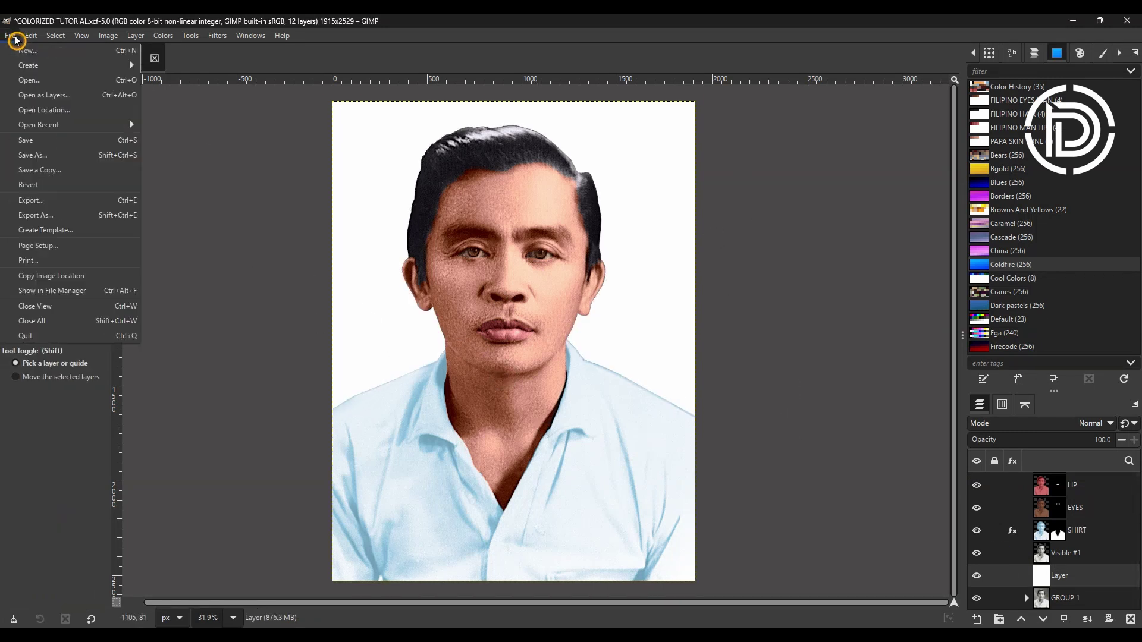
click(38, 84)
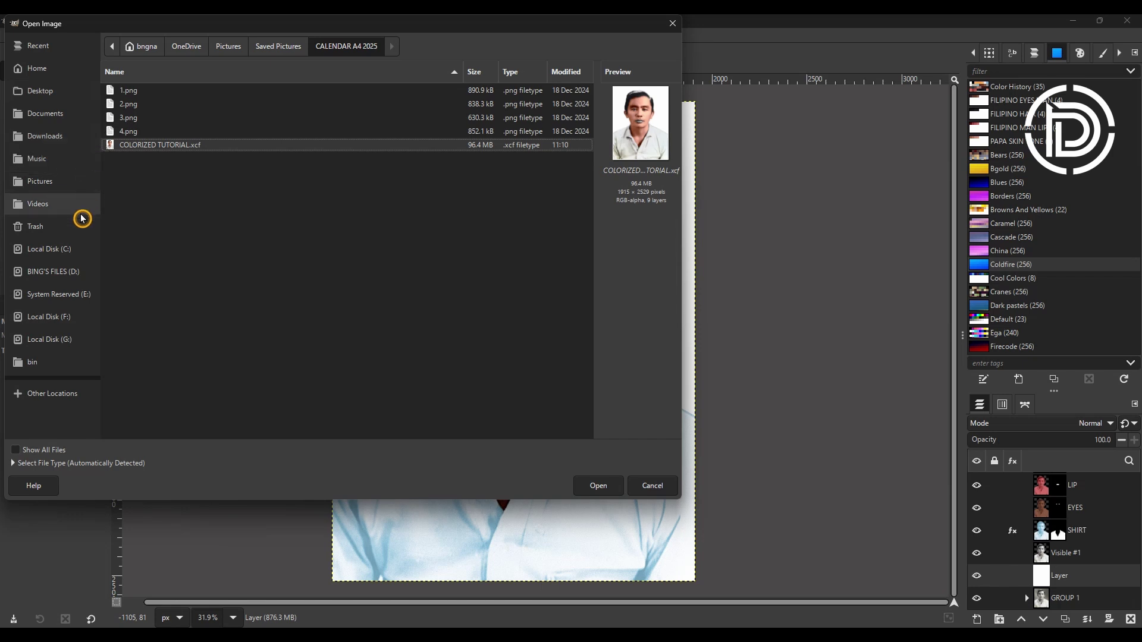
click(45, 135)
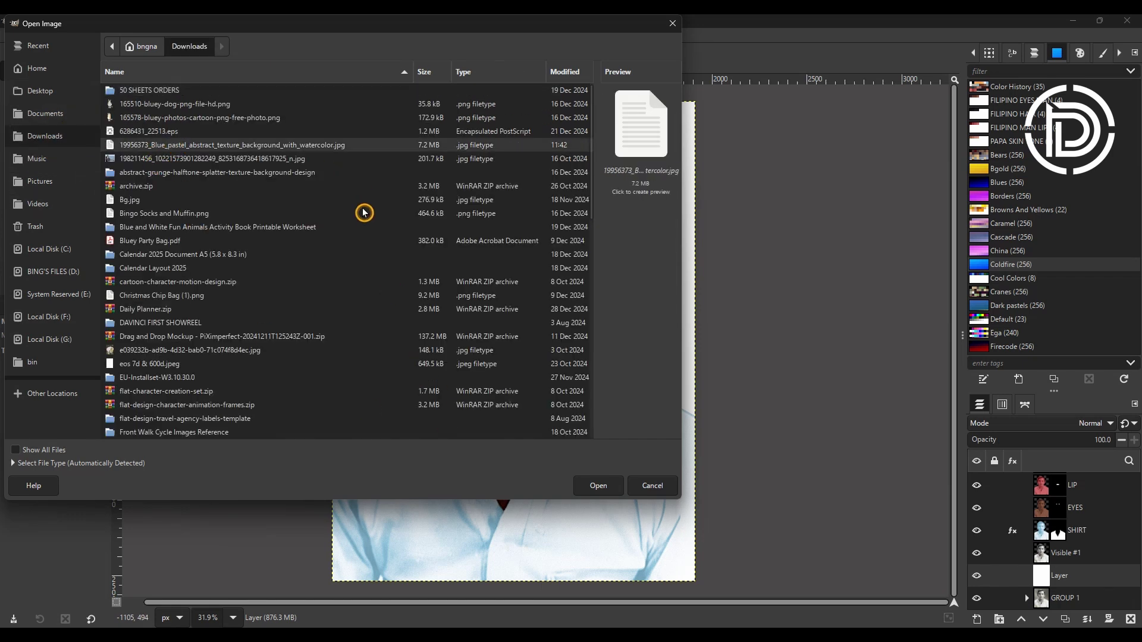
right_click(257, 148)
click(599, 486)
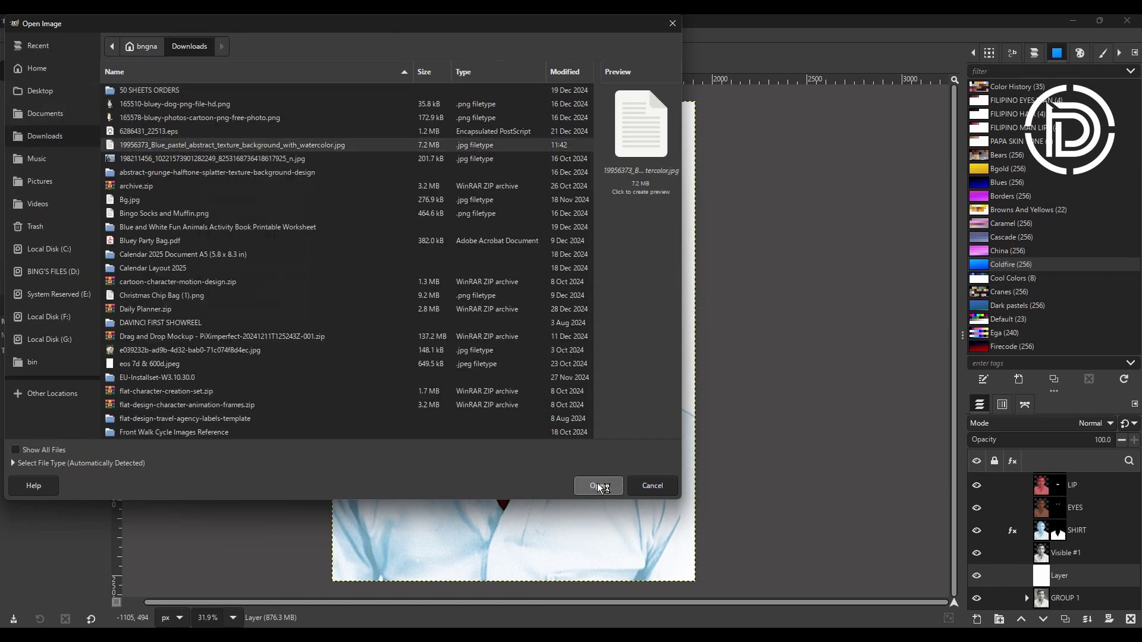
click(444, 321)
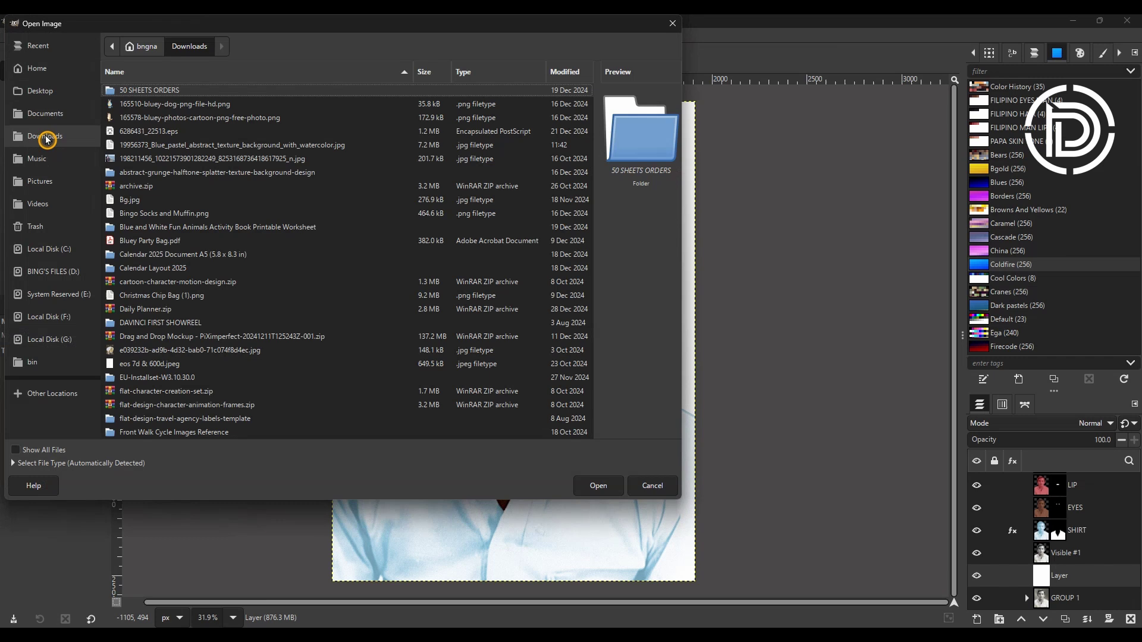
click(161, 150)
right_click(256, 148)
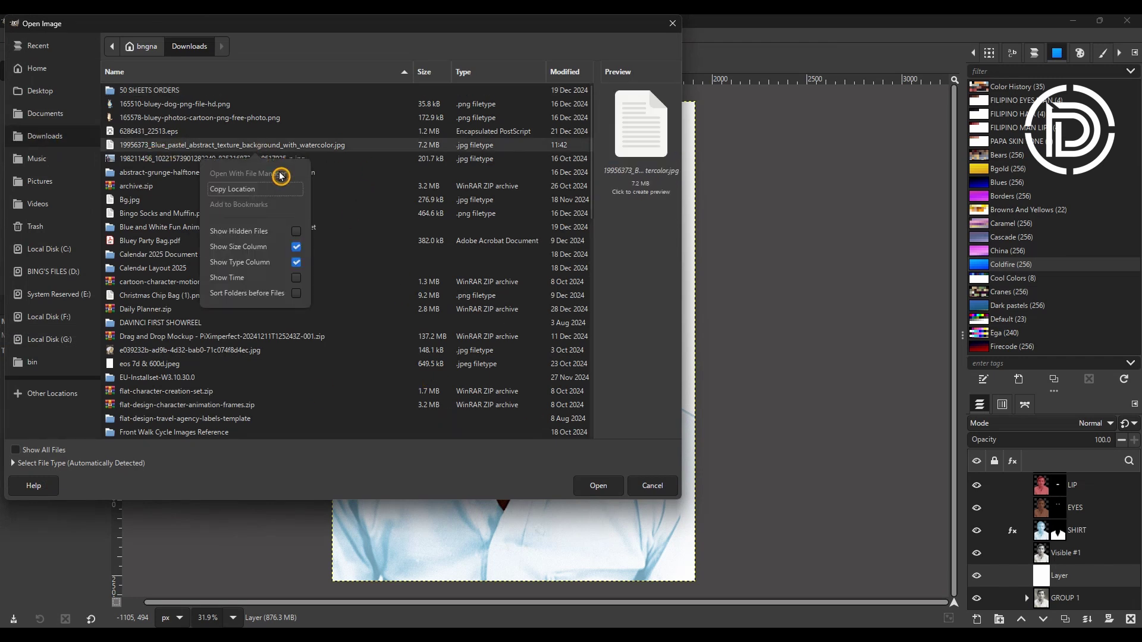
click(598, 486)
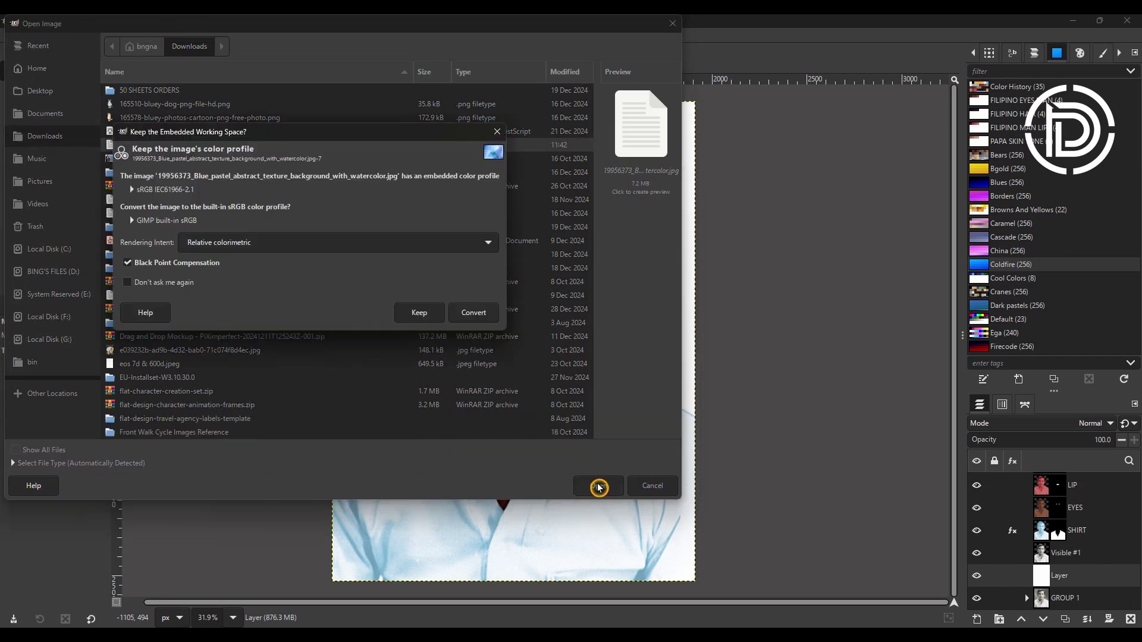
click(426, 314)
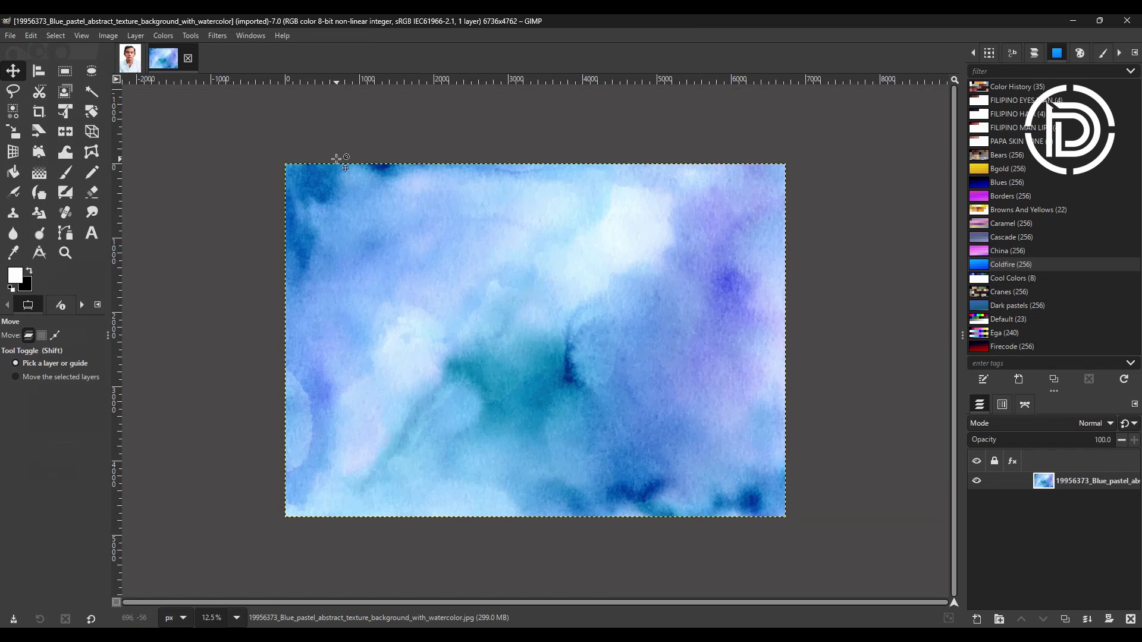
Copy the entire watercolor image and paste it into the portrait as a background directly above the white layer.
key(ctrl+a)
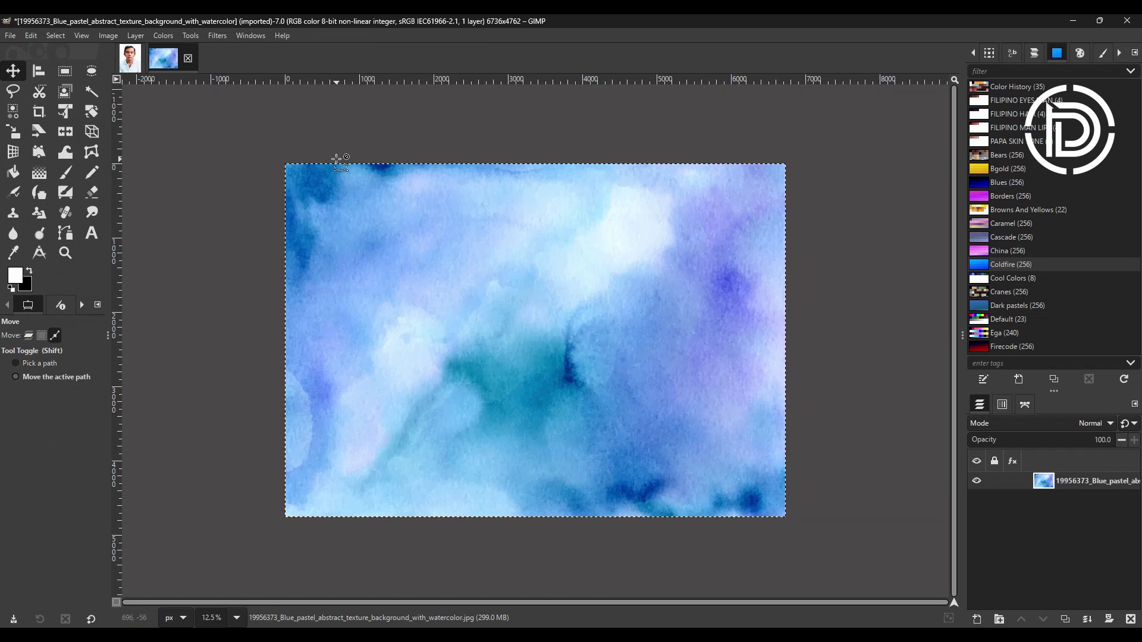
key(ctrl+c)
click(133, 58)
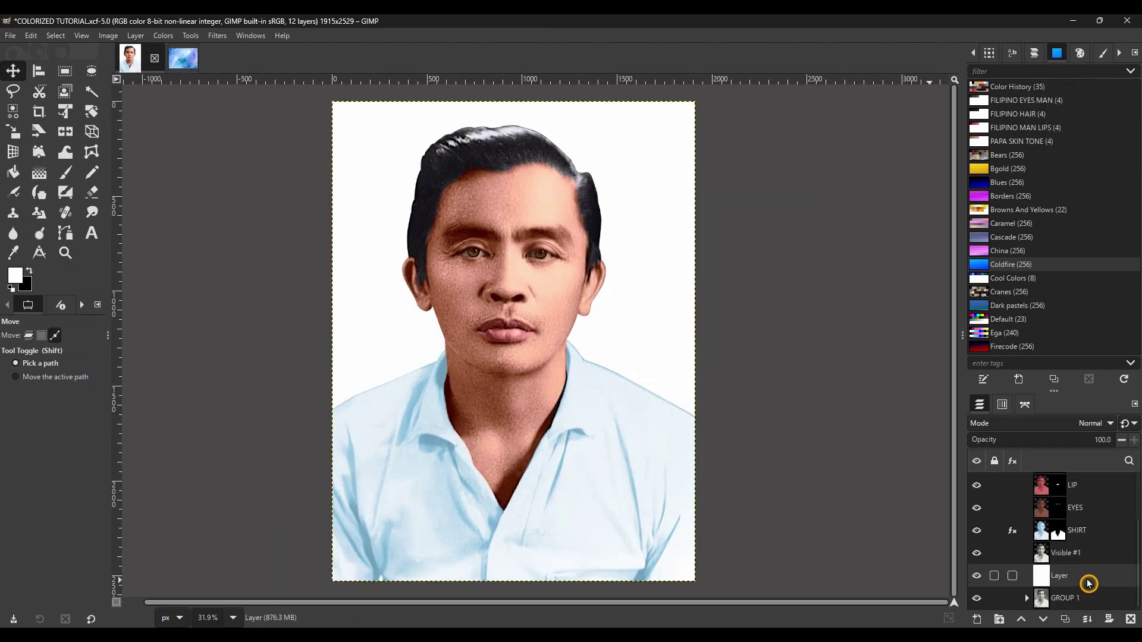
key(ctrl+v)
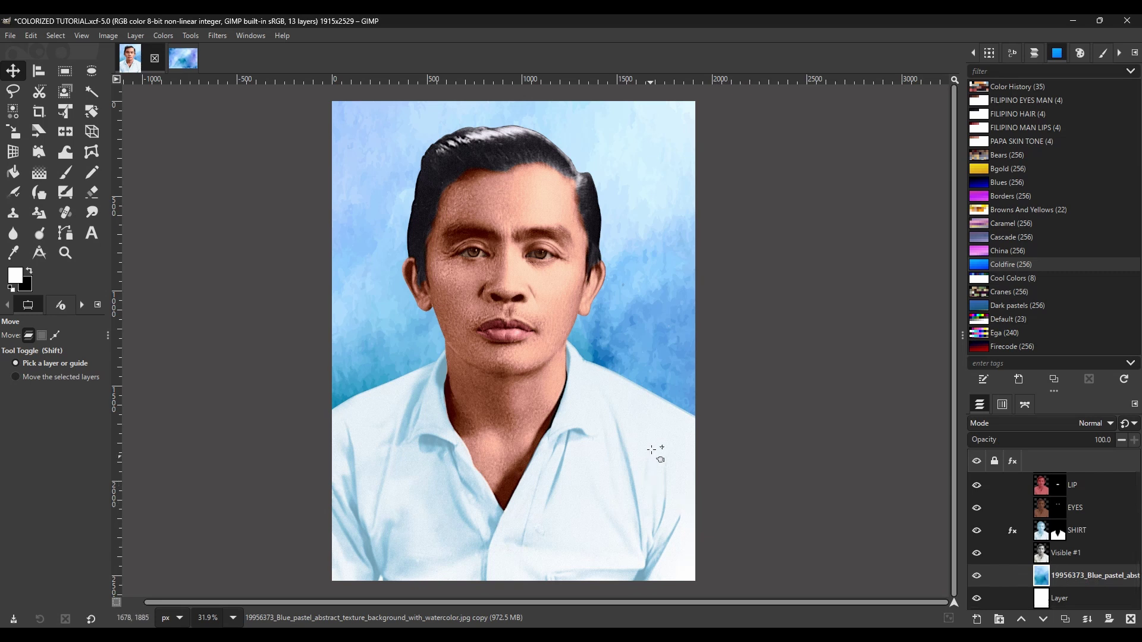